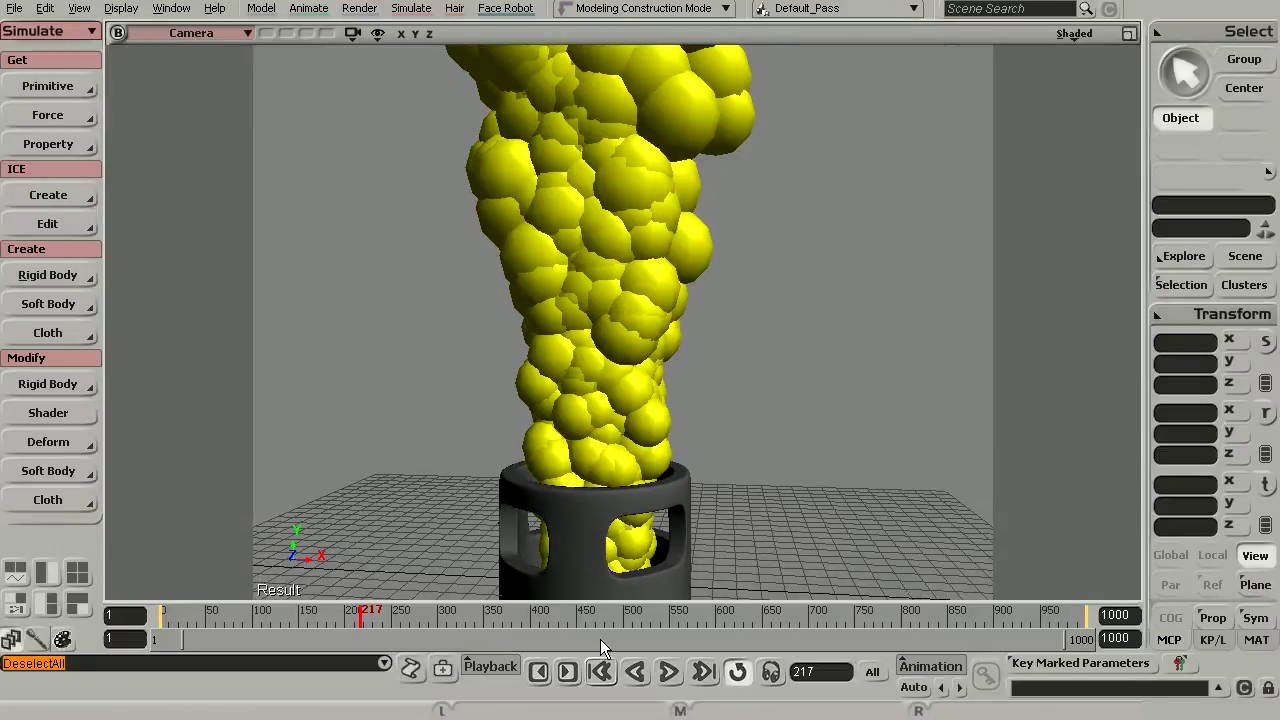
Replay the particle simulation from the first frame and stop it at frame 280
left_click(600, 671)
left_click(666, 673)
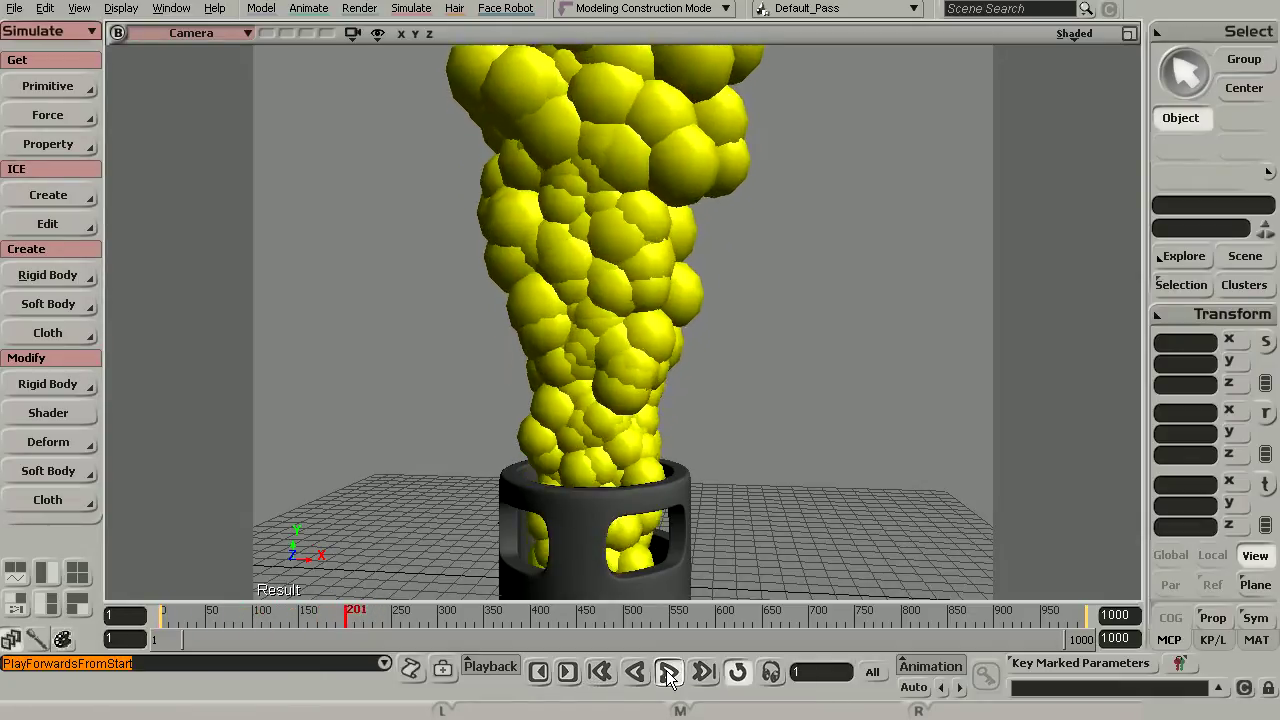
left_click(668, 671)
key("s")
left_click_drag(766, 351, 760, 353)
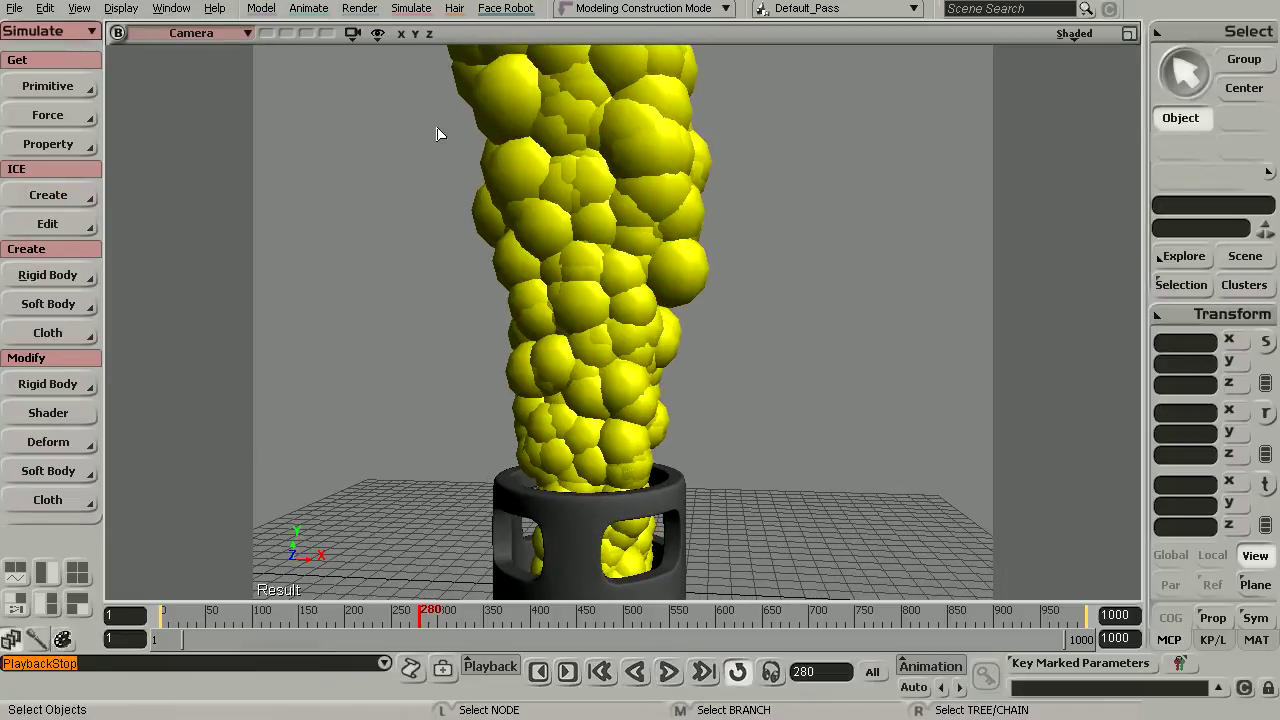
Preview-render the region covering the particle column above the canister, close the preview, and select the point cloud
key("q")
left_click_drag(397, 85, 782, 498)
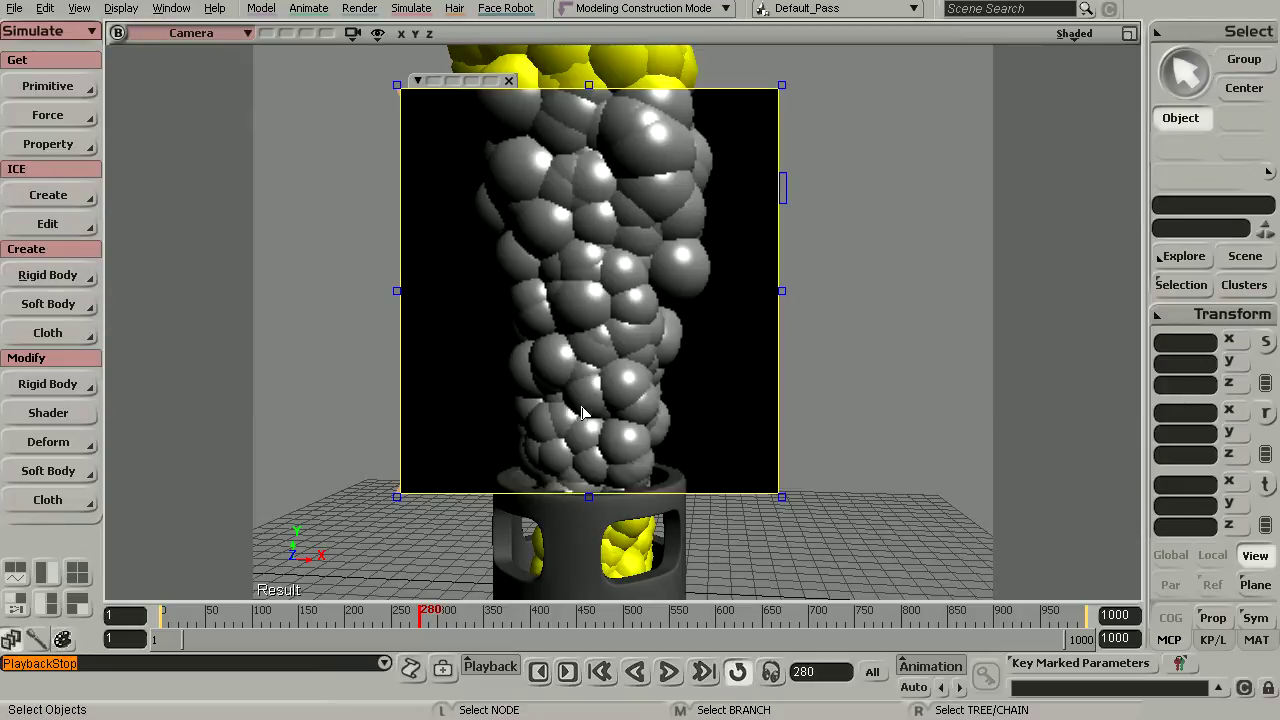
key("q")
middle_click(600, 350)
left_click_drag(742, 180, 677, 246)
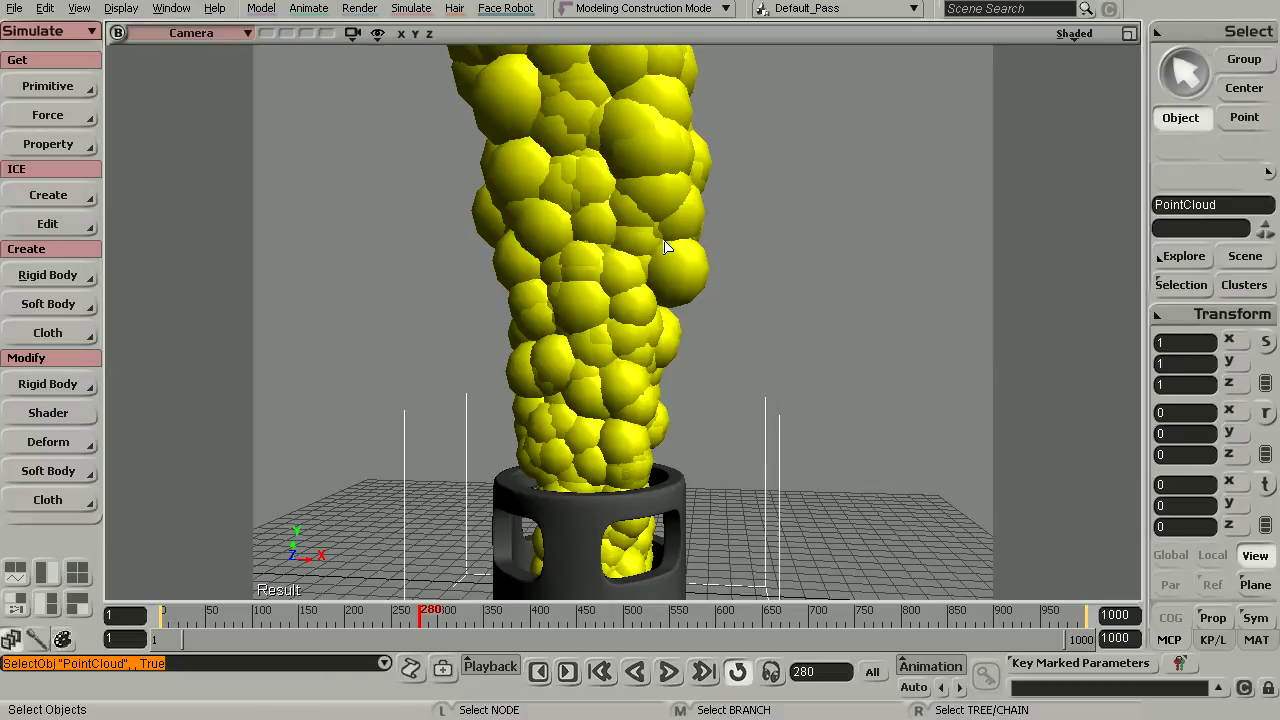
key("s")
left_click_drag(703, 244, 706, 246)
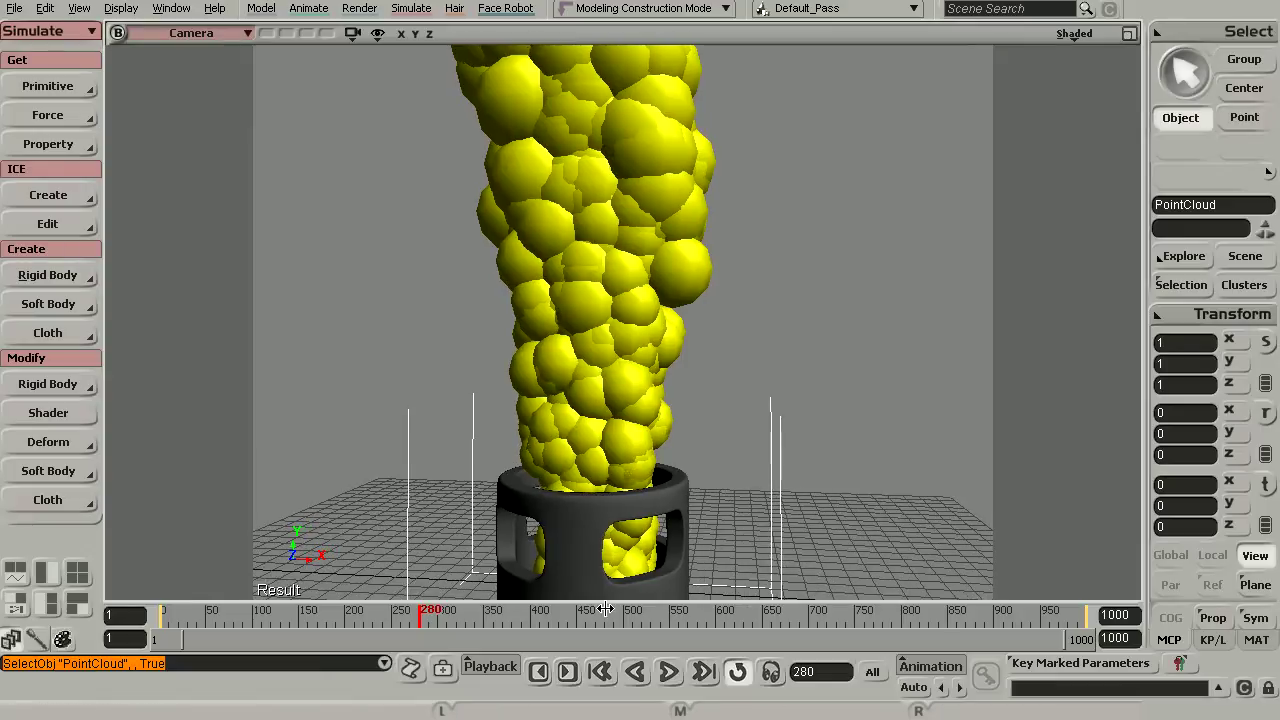
Replay the simulation from the first frame, stop it at frame 109, and clear the selection
left_click(600, 671)
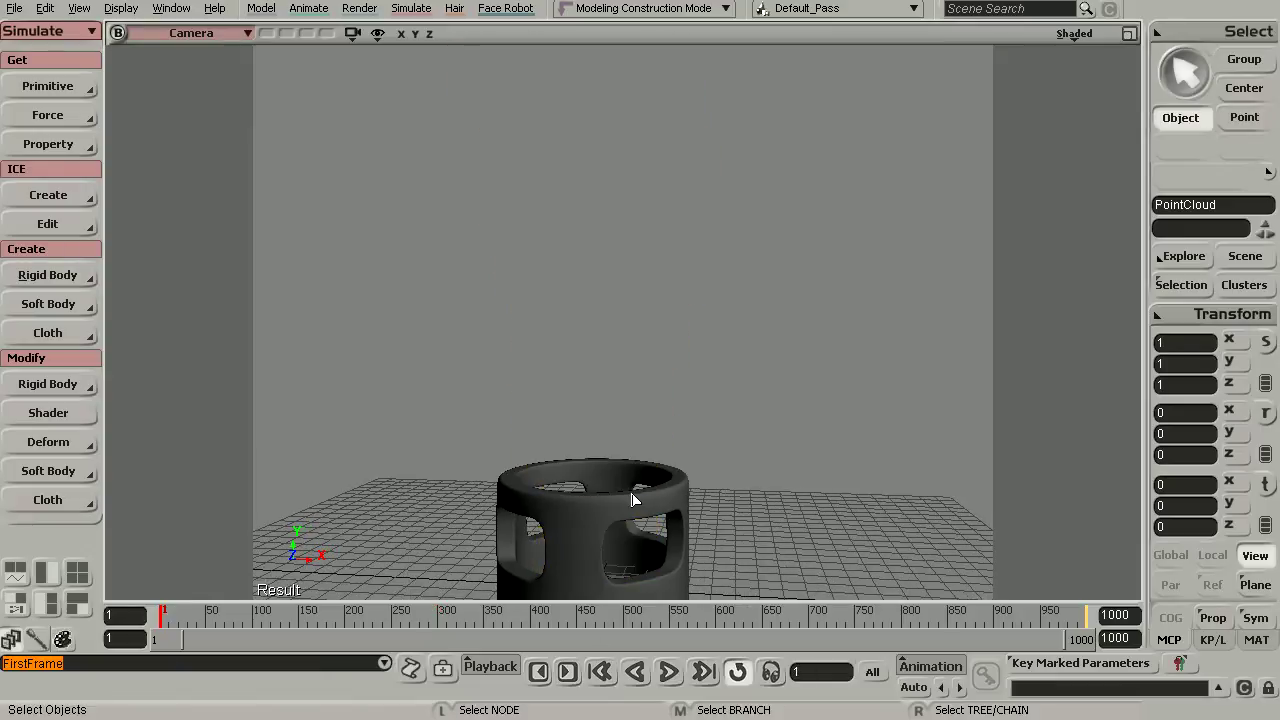
left_click(668, 672)
left_click(668, 672)
left_click(816, 350)
key("s")
left_click_drag(769, 349, 771, 320)
Select the point cloud and apply a Constant material to it
left_click(708, 227)
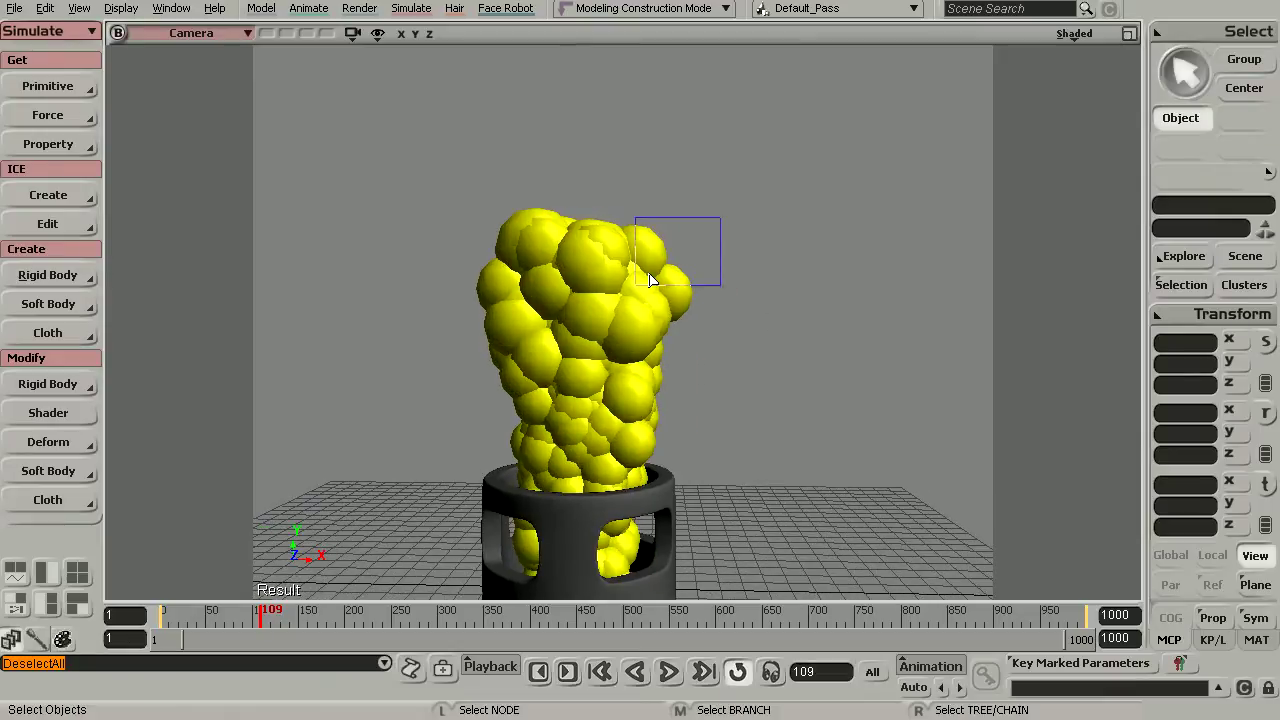
left_click_drag(710, 231, 711, 232)
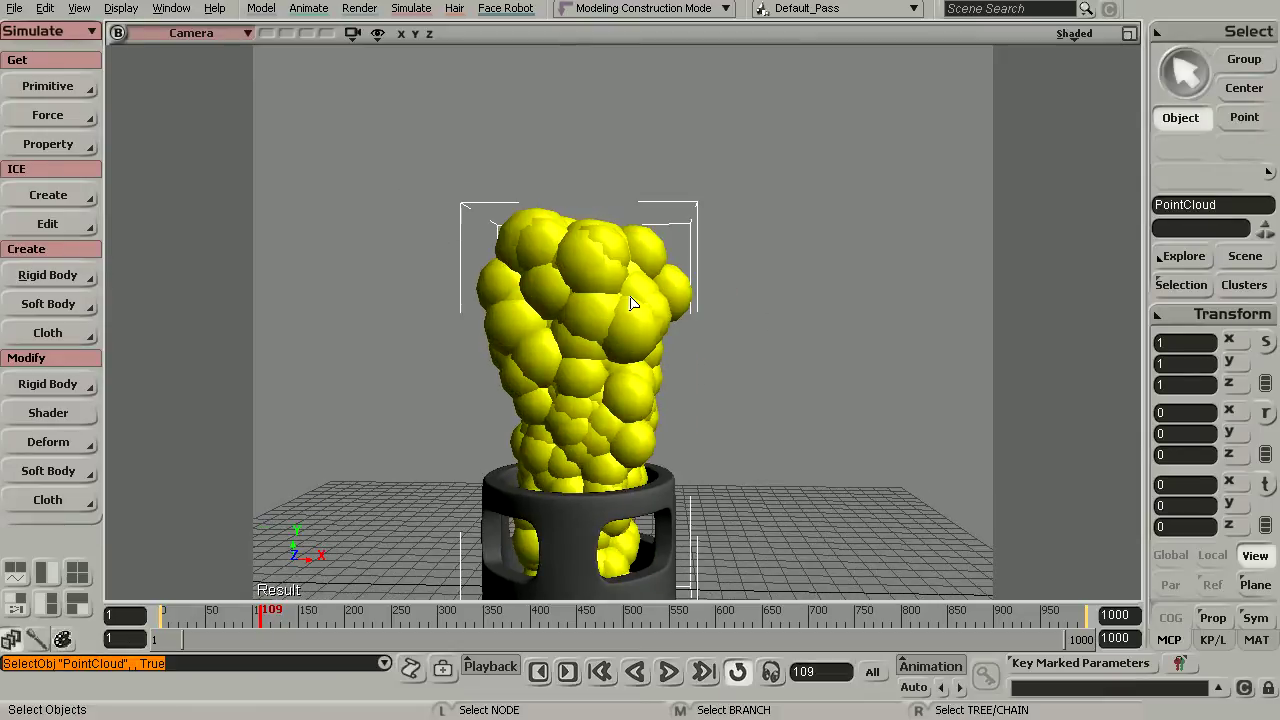
left_click(261, 10)
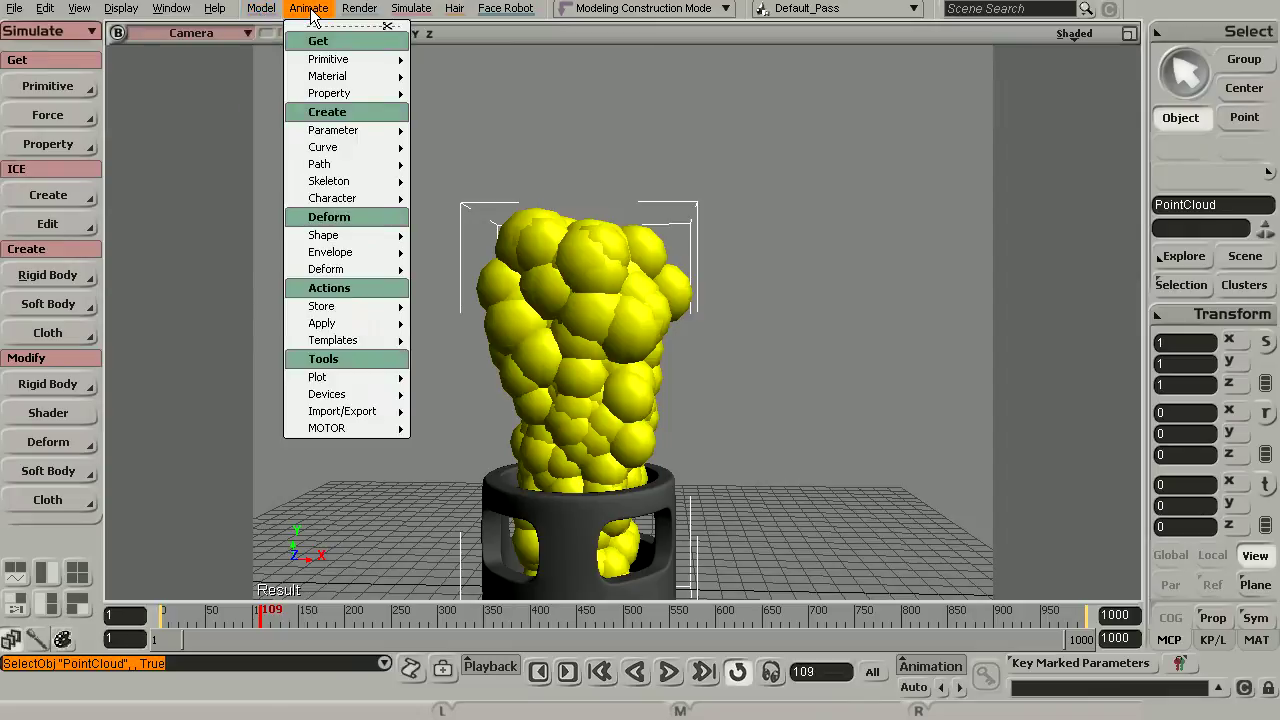
mouse_move(351, 20)
mouse_move(260, 10)
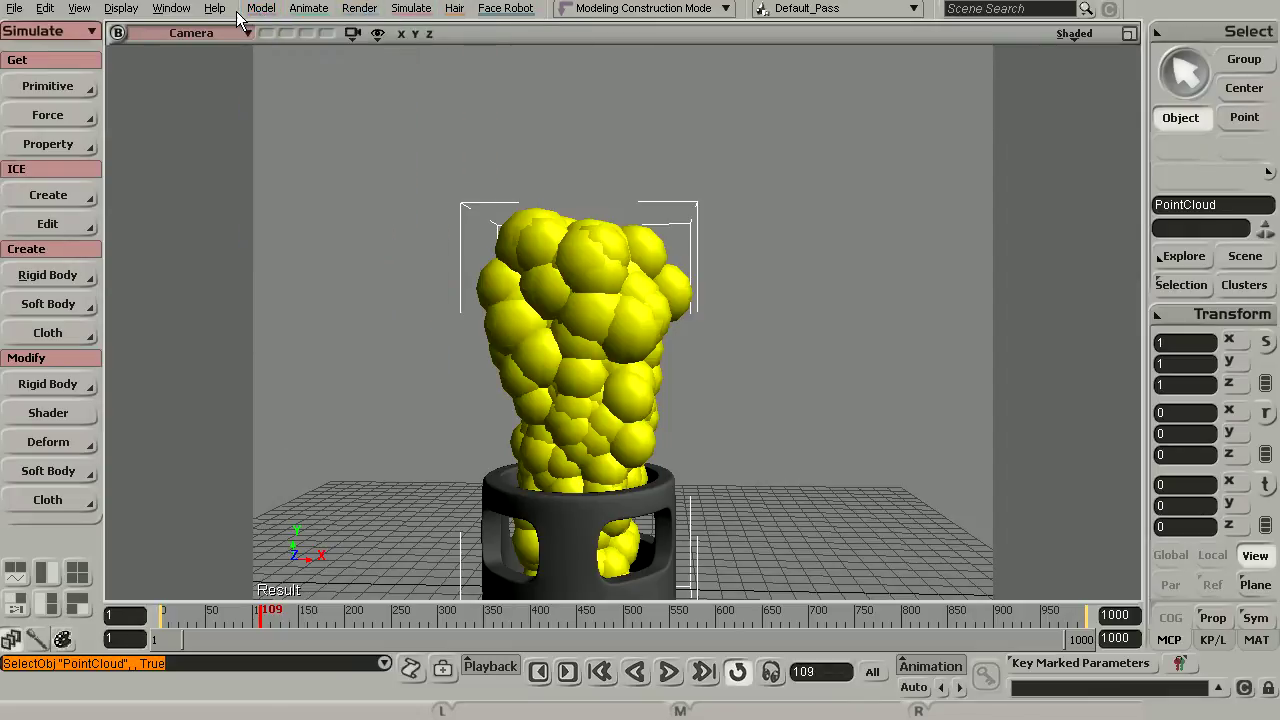
mouse_move(290, 77)
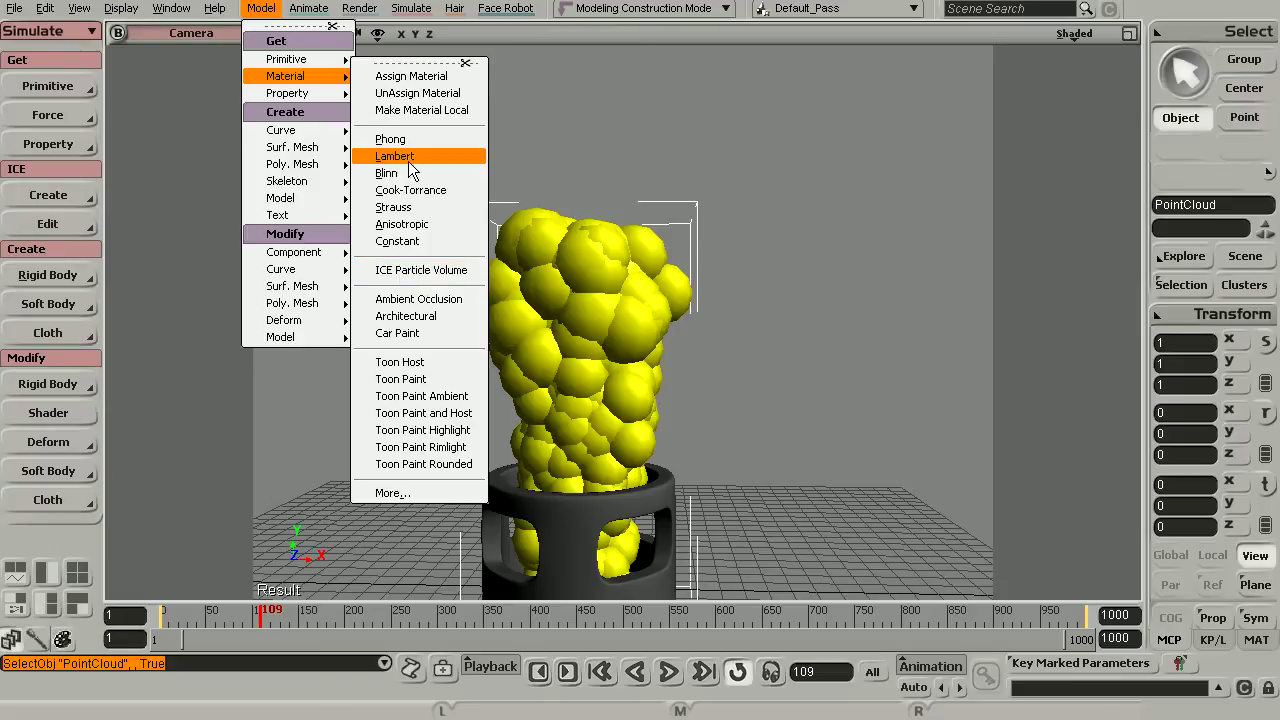
left_click(416, 241)
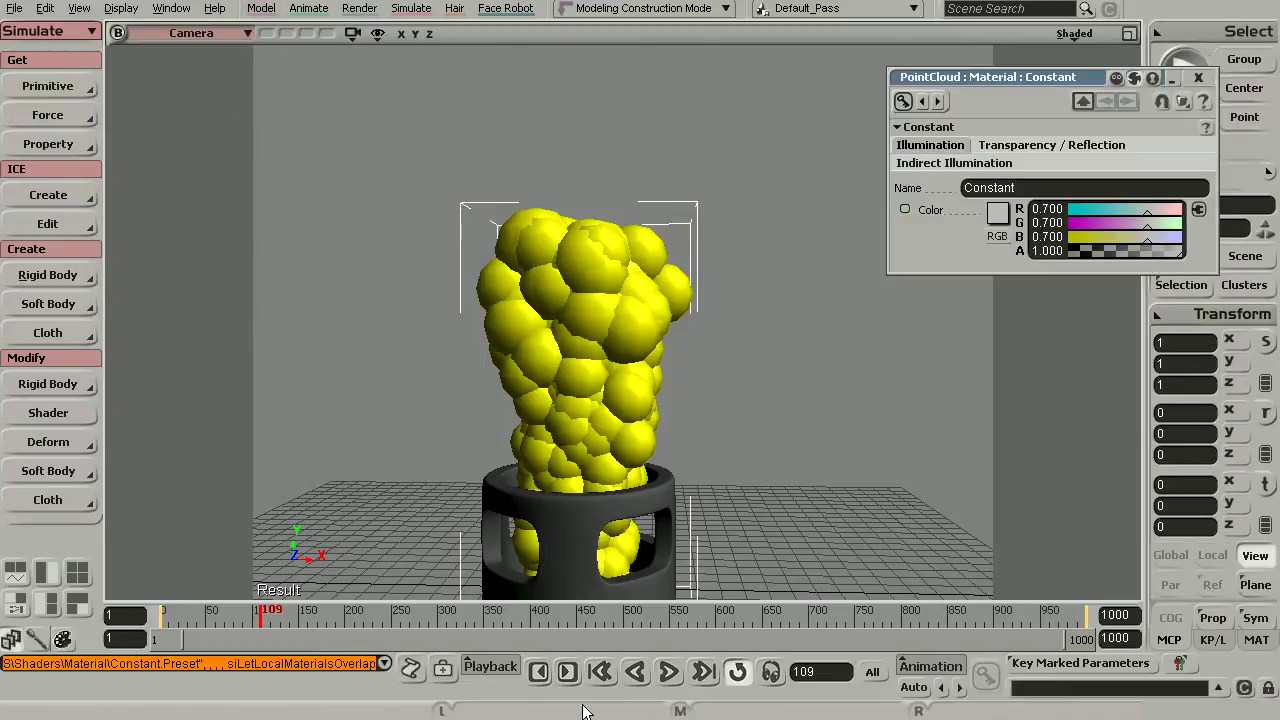
Replay the simulation from the start to frame 115 and preview-render the upper part of the particle column
left_click(601, 673)
left_click(669, 672)
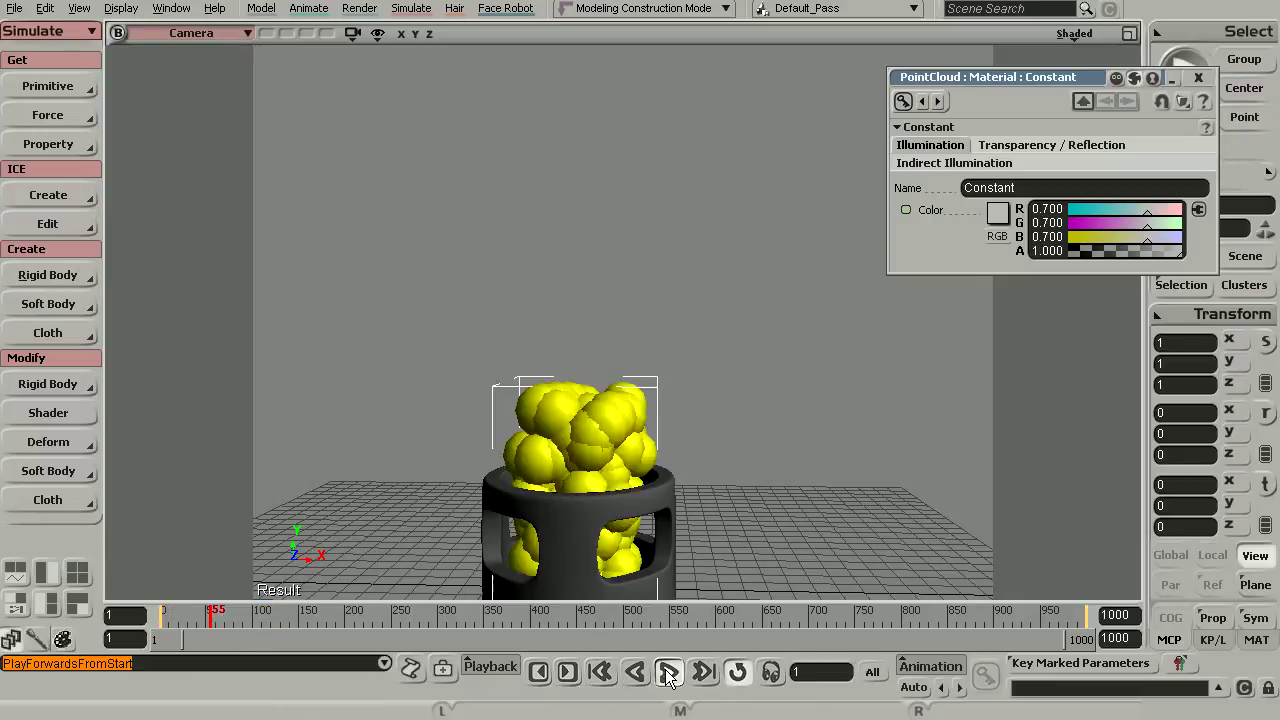
key("Escape")
key("q")
left_click_drag(412, 172, 705, 383)
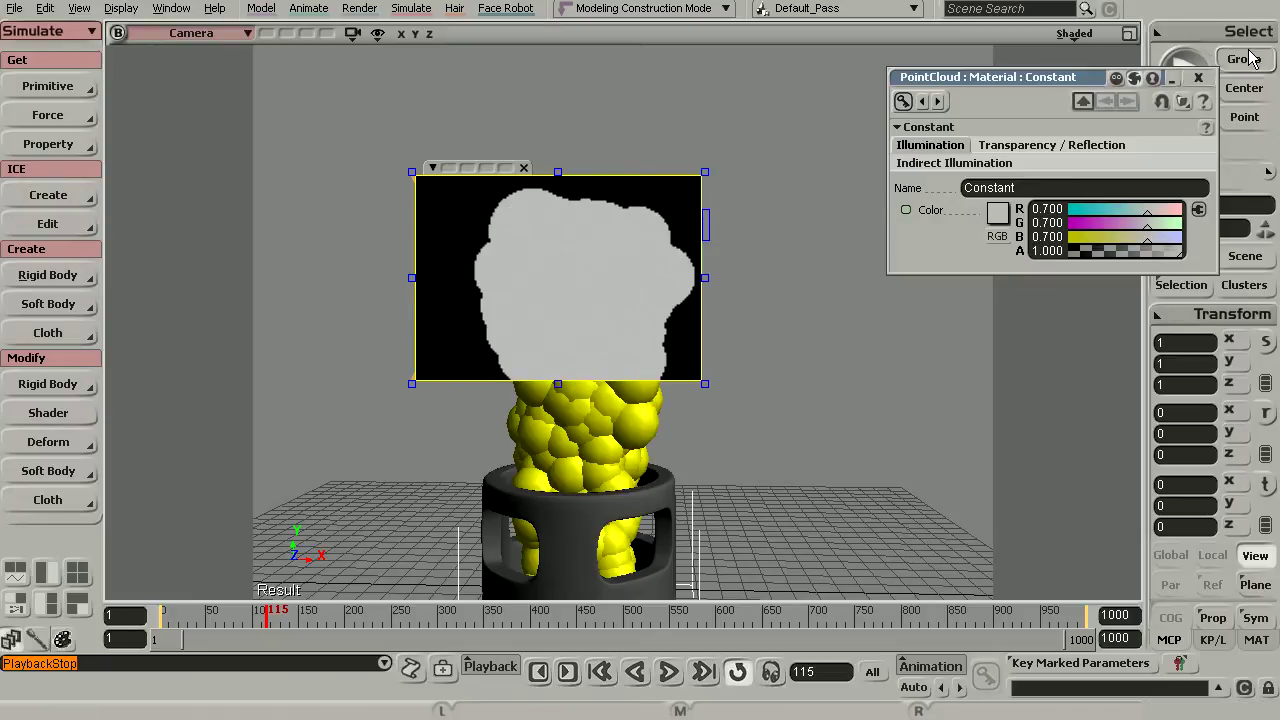
Close the Constant material properties and the render preview, select the point cloud, and open its Render Tree
left_click(1198, 77)
middle_click(620, 273)
key("space")
left_click_drag(774, 166, 557, 316)
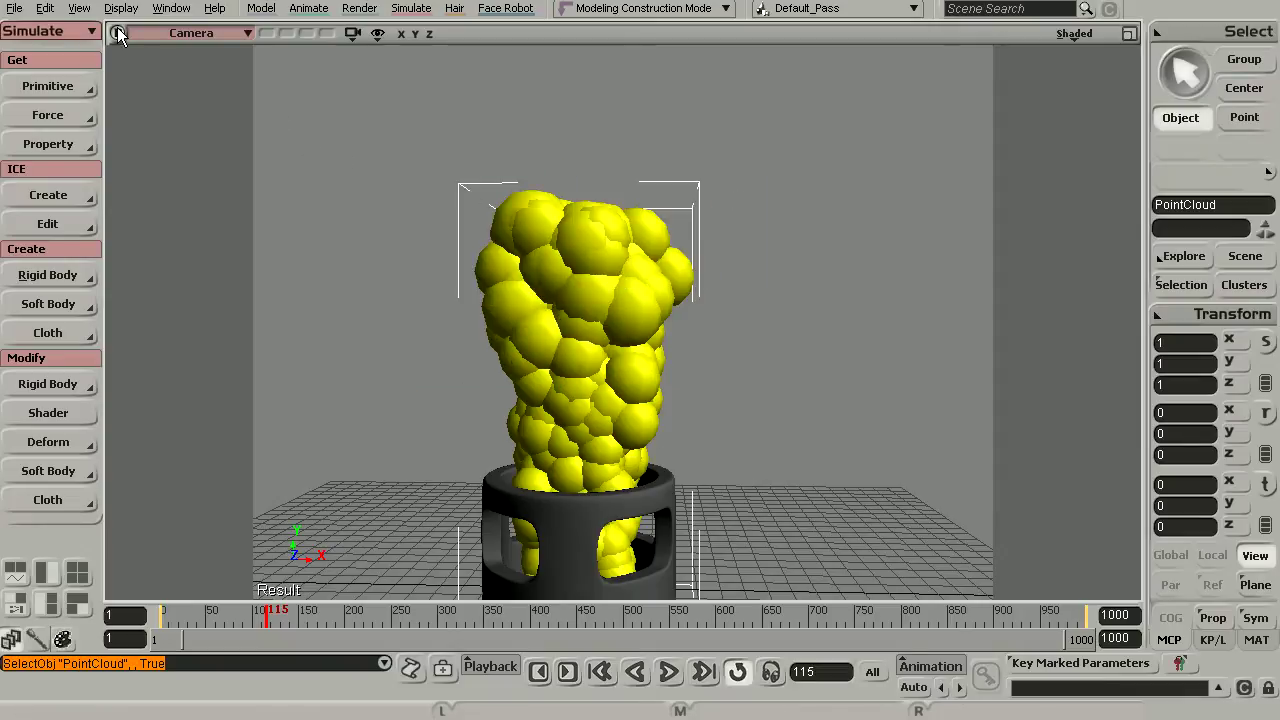
left_click(79, 8)
mouse_move(133, 85)
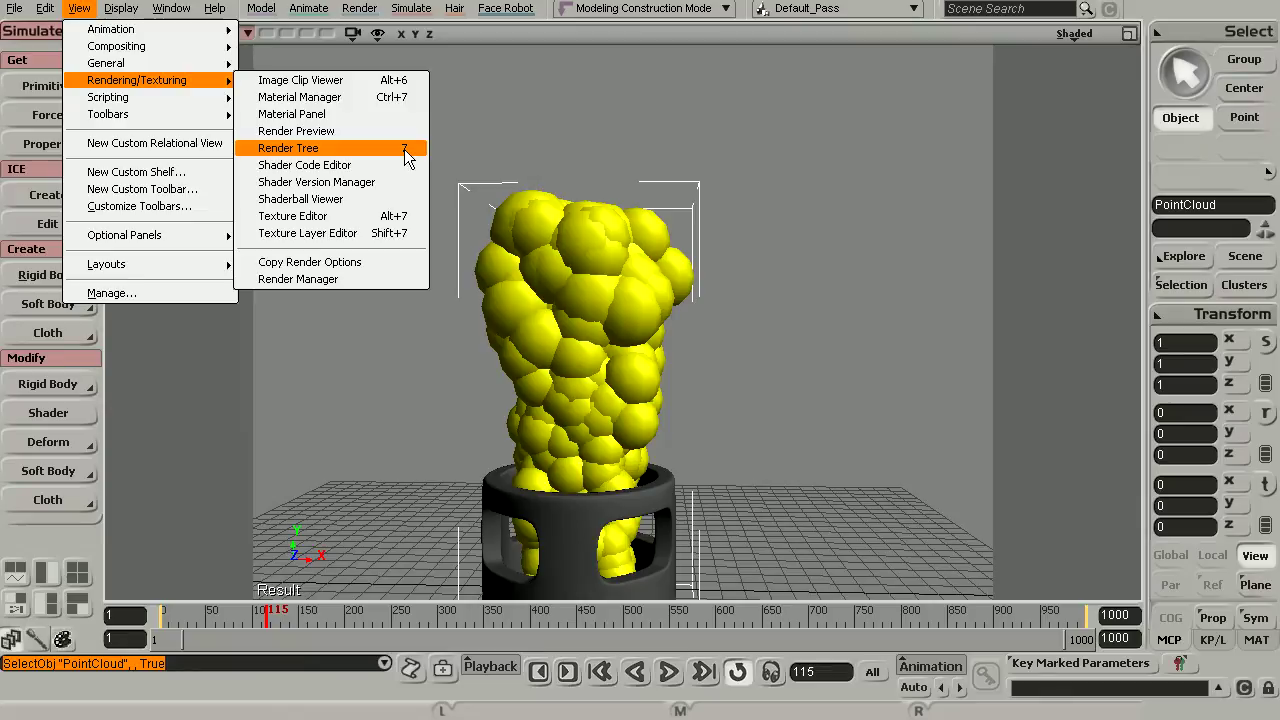
left_click(400, 157)
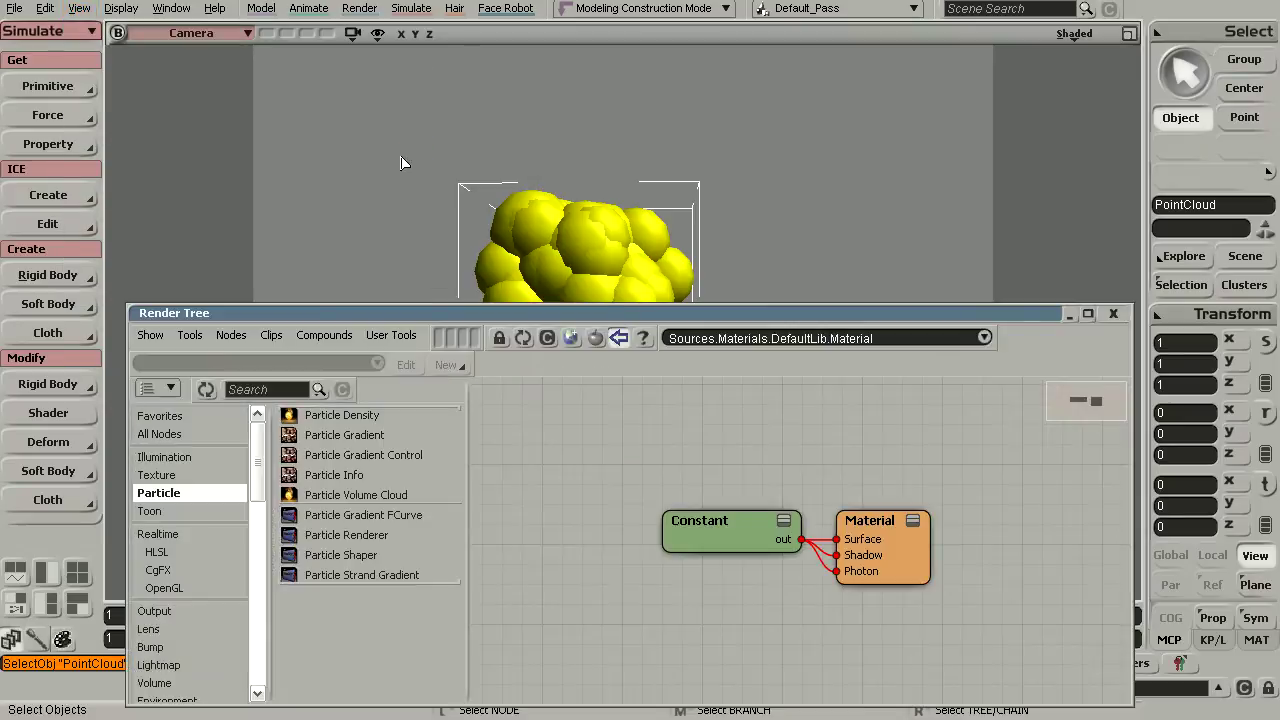
Add a Particle Volume Cloud node to the Render Tree and connect its output to the Material's Volume port
left_click_drag(643, 481, 632, 470)
left_click_drag(766, 515, 789, 504)
left_click_drag(740, 511, 735, 482)
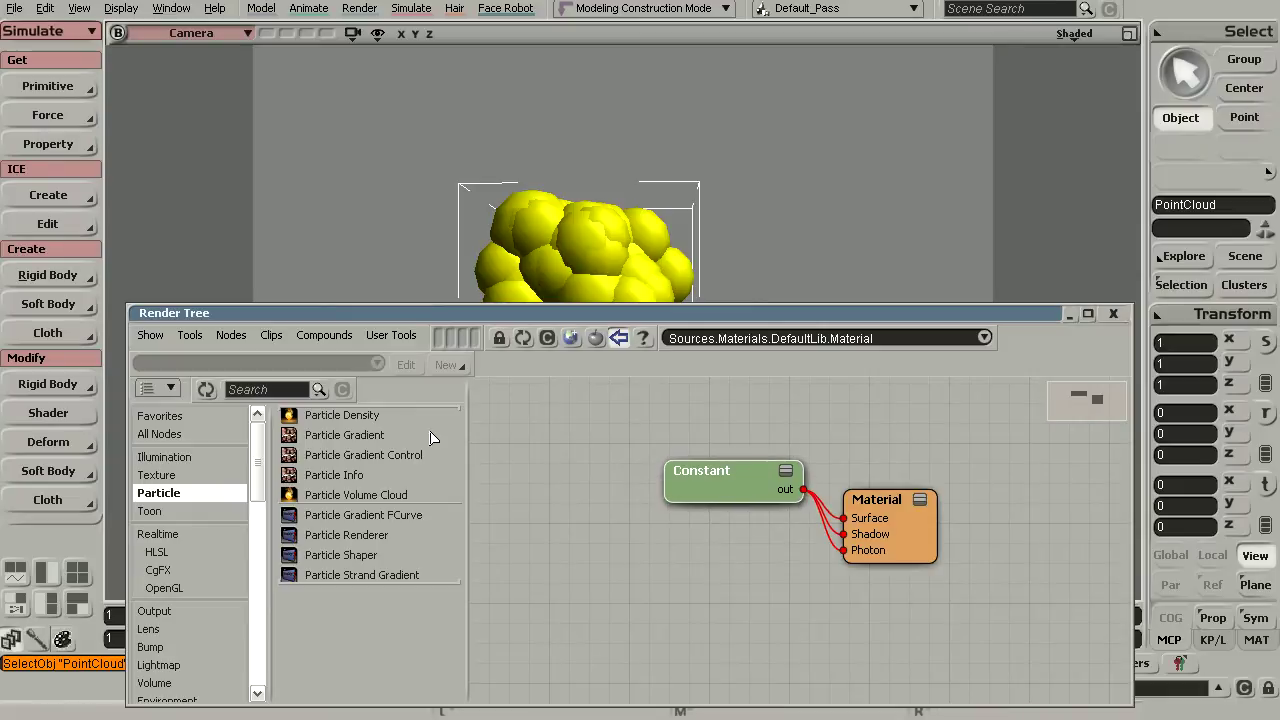
left_click(179, 492)
left_click_drag(350, 500, 592, 578)
left_click_drag(774, 607, 890, 520)
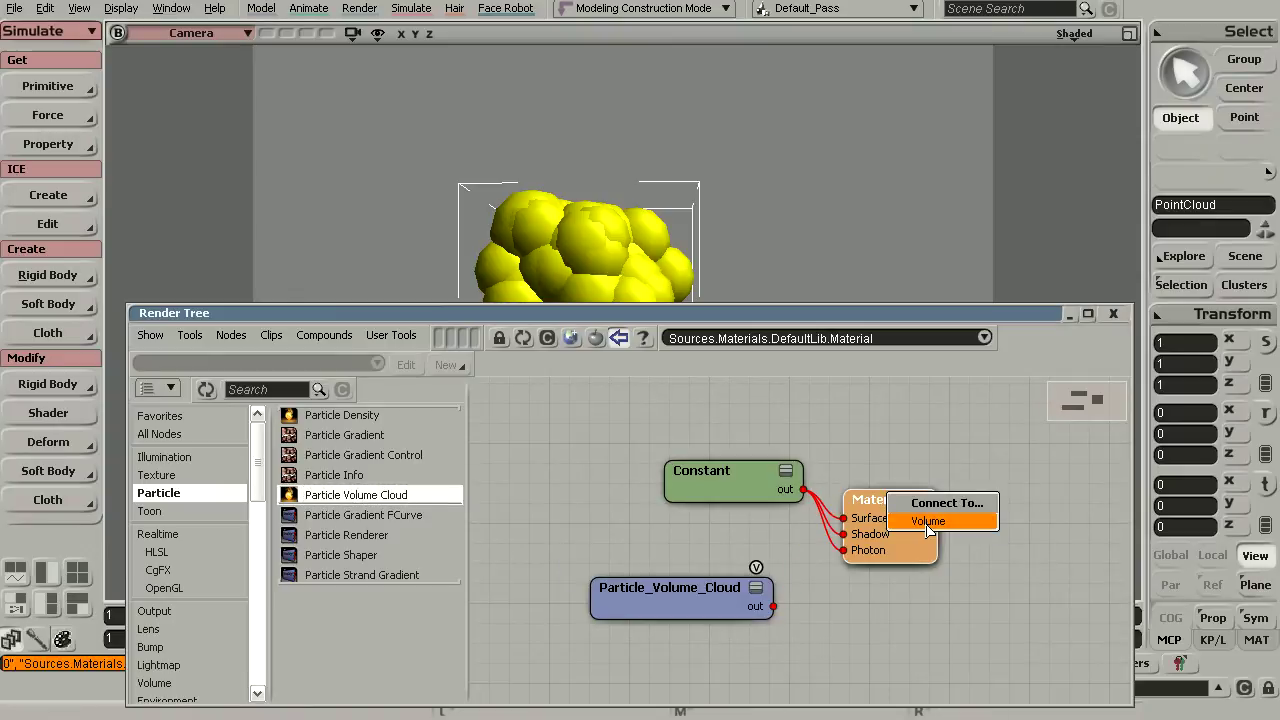
left_click(930, 521)
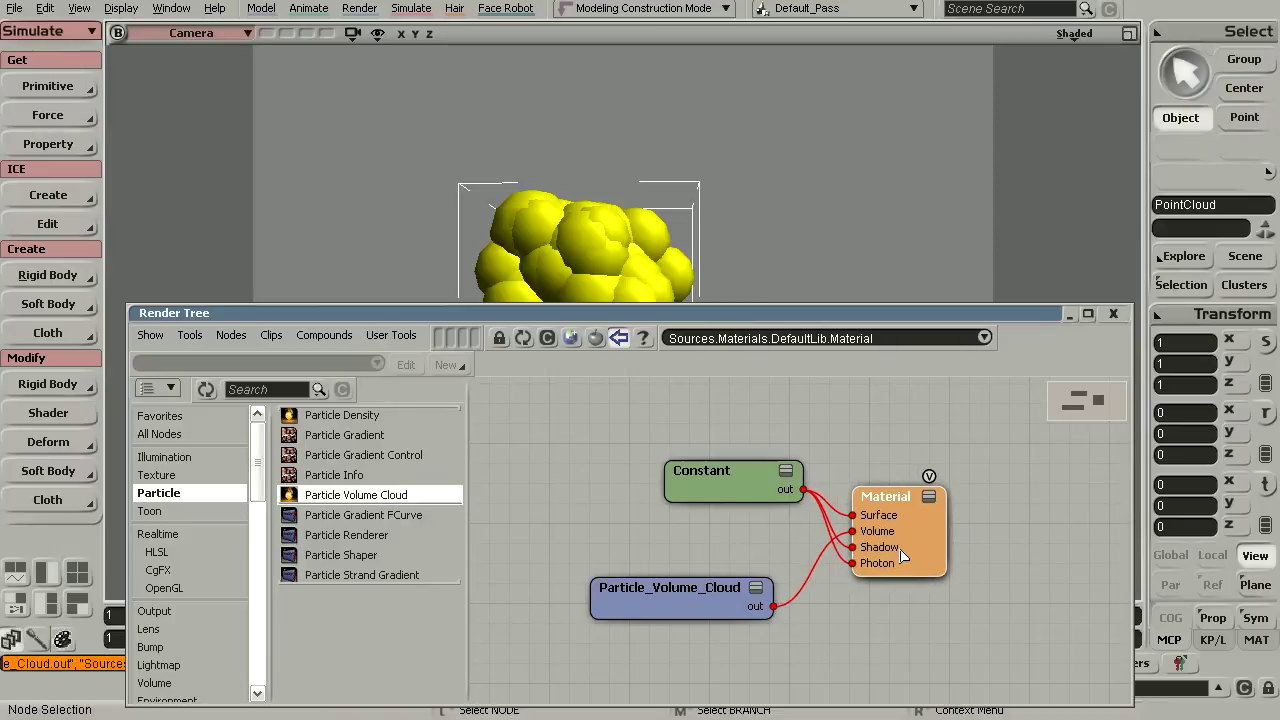
Collapse the Render Tree window out of the way and preview-render the particle column with the canister's rim
double_click(937, 313)
mouse_move(935, 313)
left_mouse_down()
mouse_move(931, 206)
mouse_move(957, 132)
left_mouse_up()
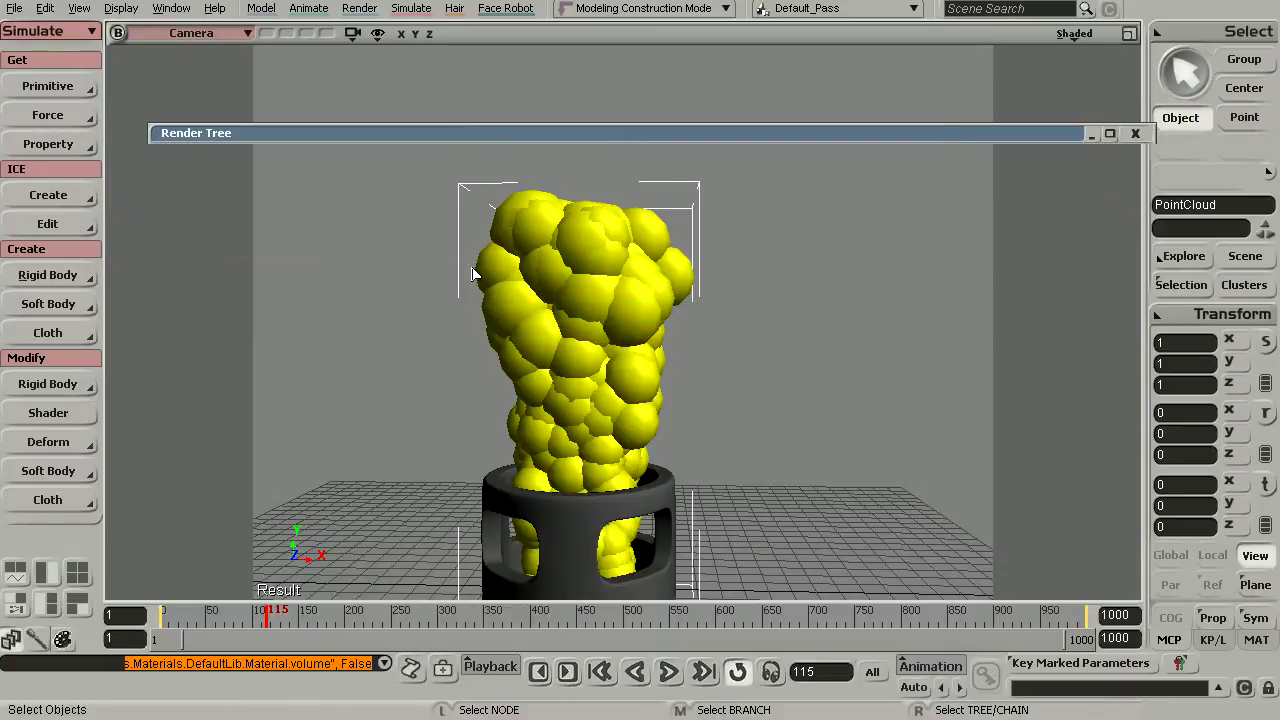
key("q")
mouse_move(414, 178)
left_mouse_down()
mouse_move(810, 507)
mouse_move(814, 552)
left_mouse_up()
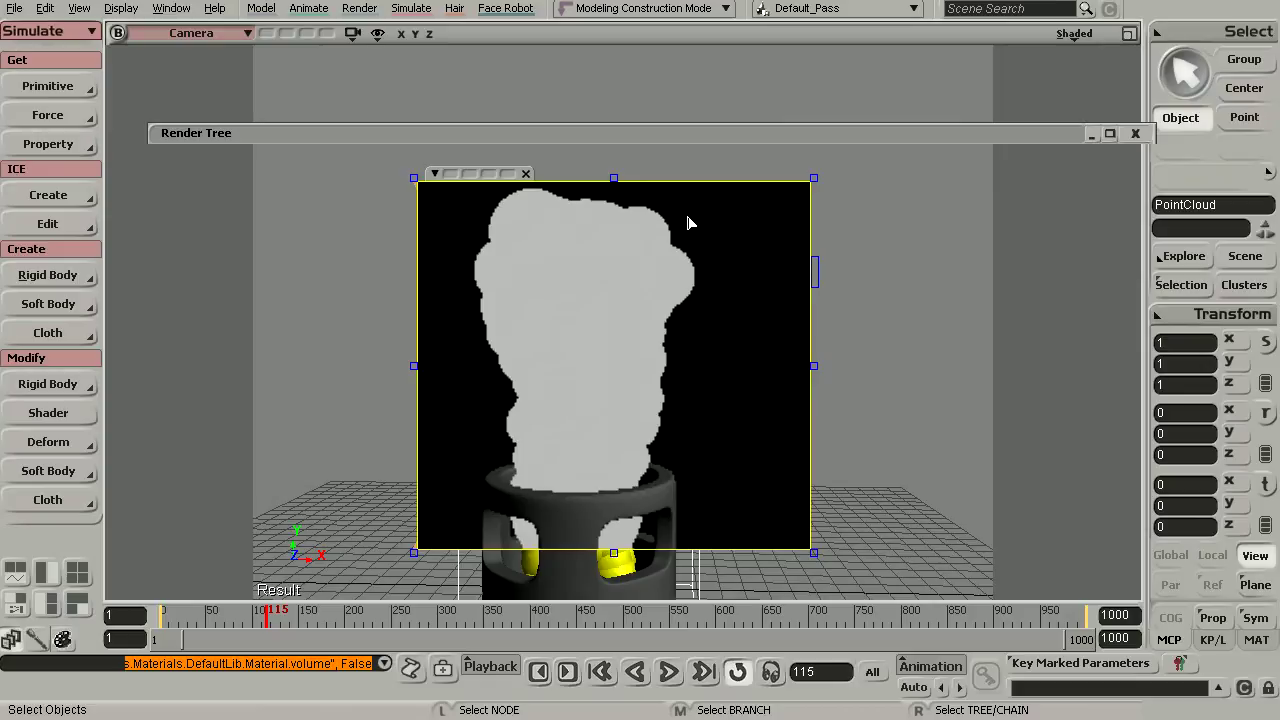
key("q")
middle_click(563, 371)
Preview-render the particle column again from a slightly changed camera angle
key("s")
left_click_drag(563, 371, 621, 391)
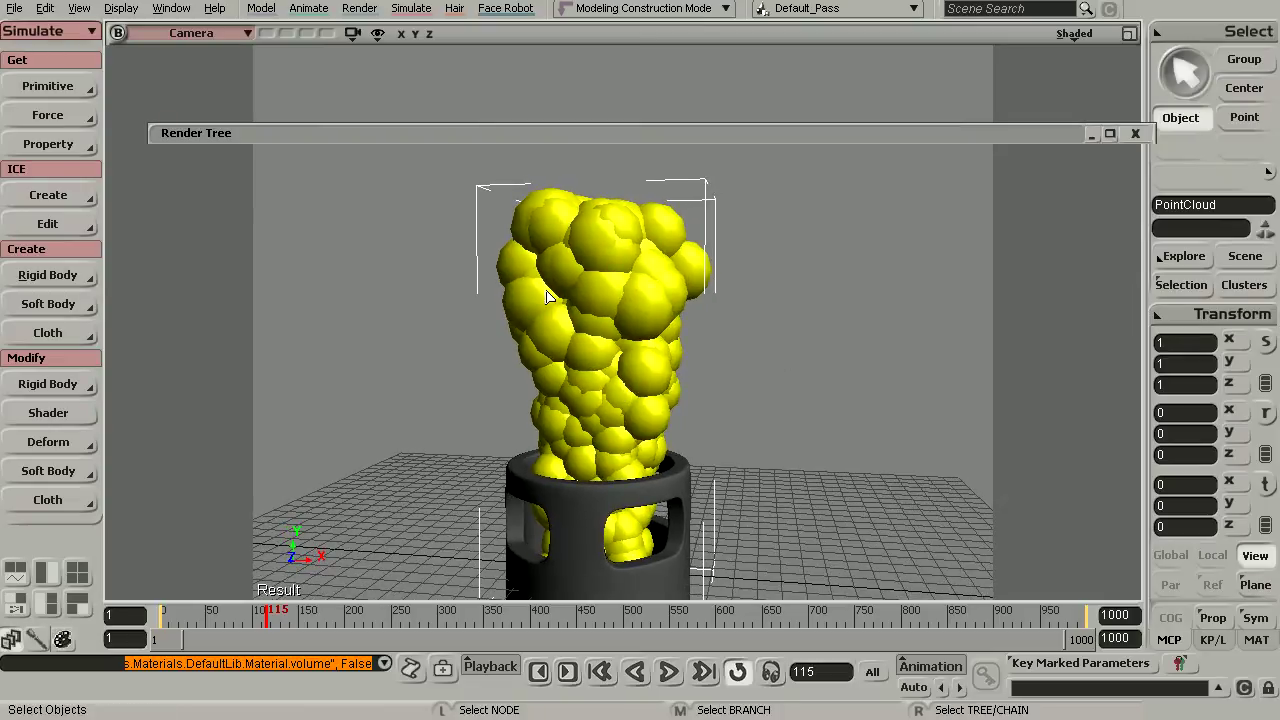
key("q")
left_click_drag(420, 157, 840, 458)
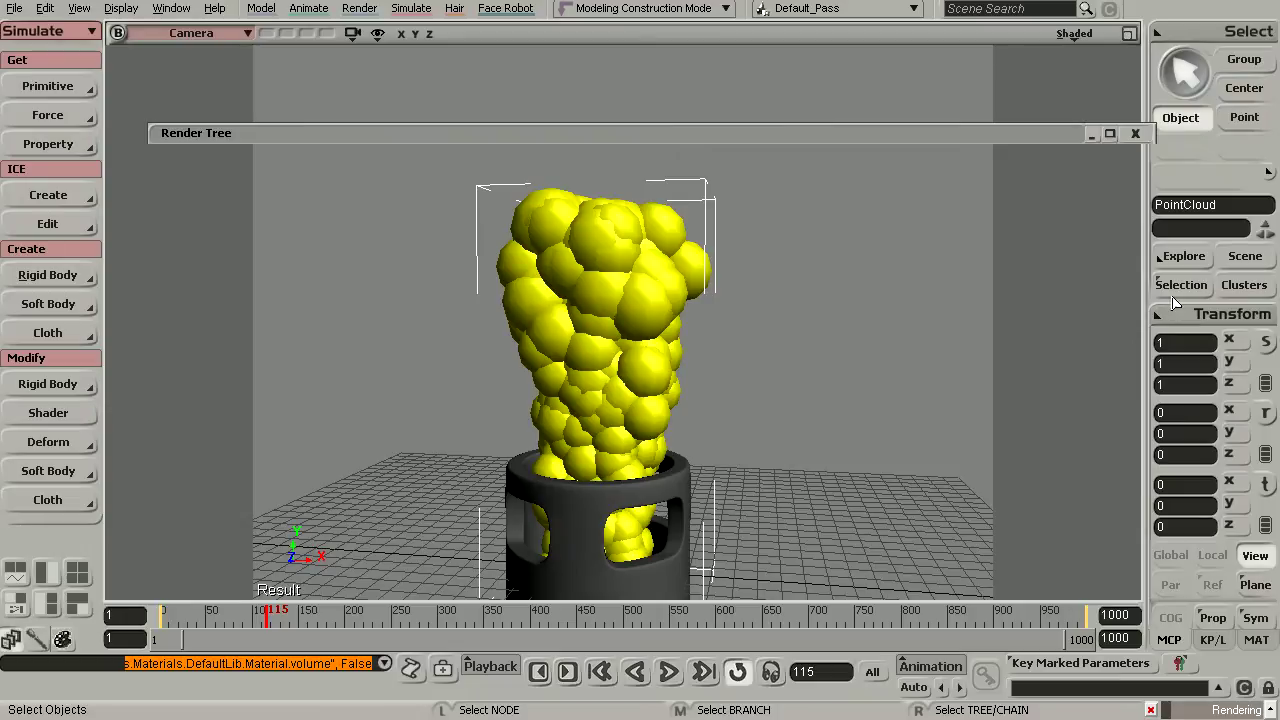
Open the point cloud's Particle Display properties and set Display As to Point
left_click(1180, 285)
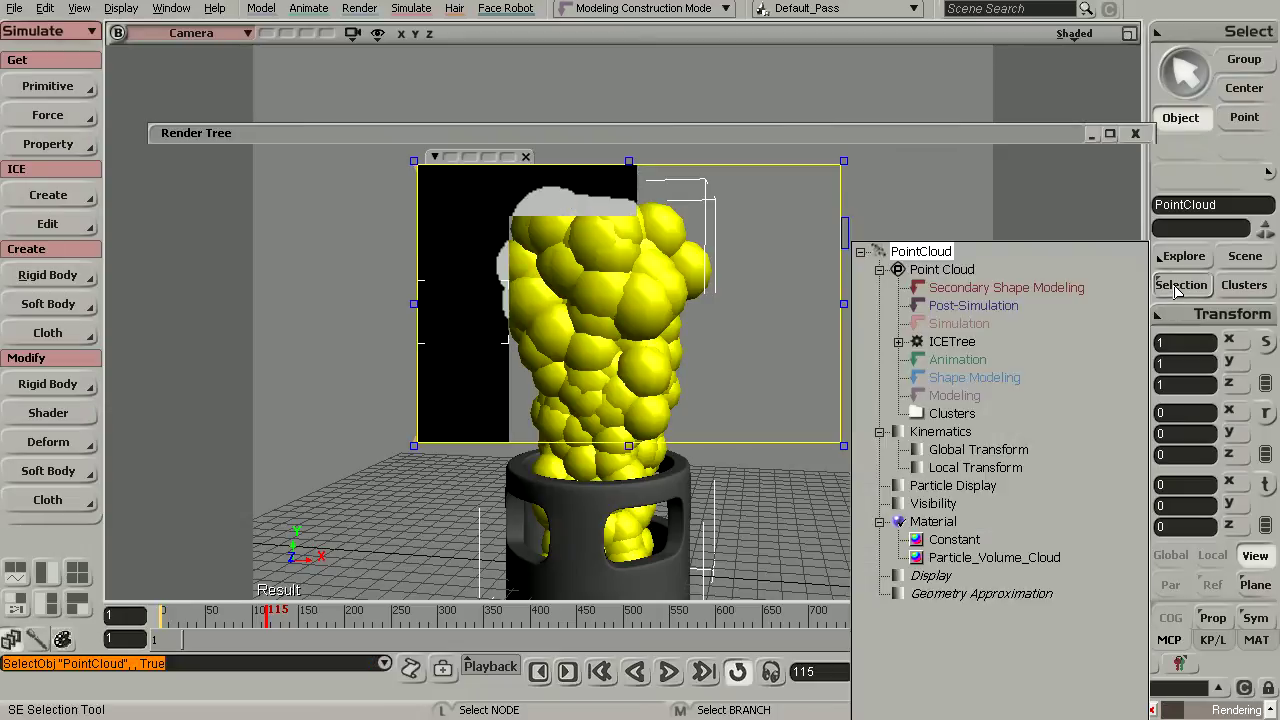
left_click(968, 487)
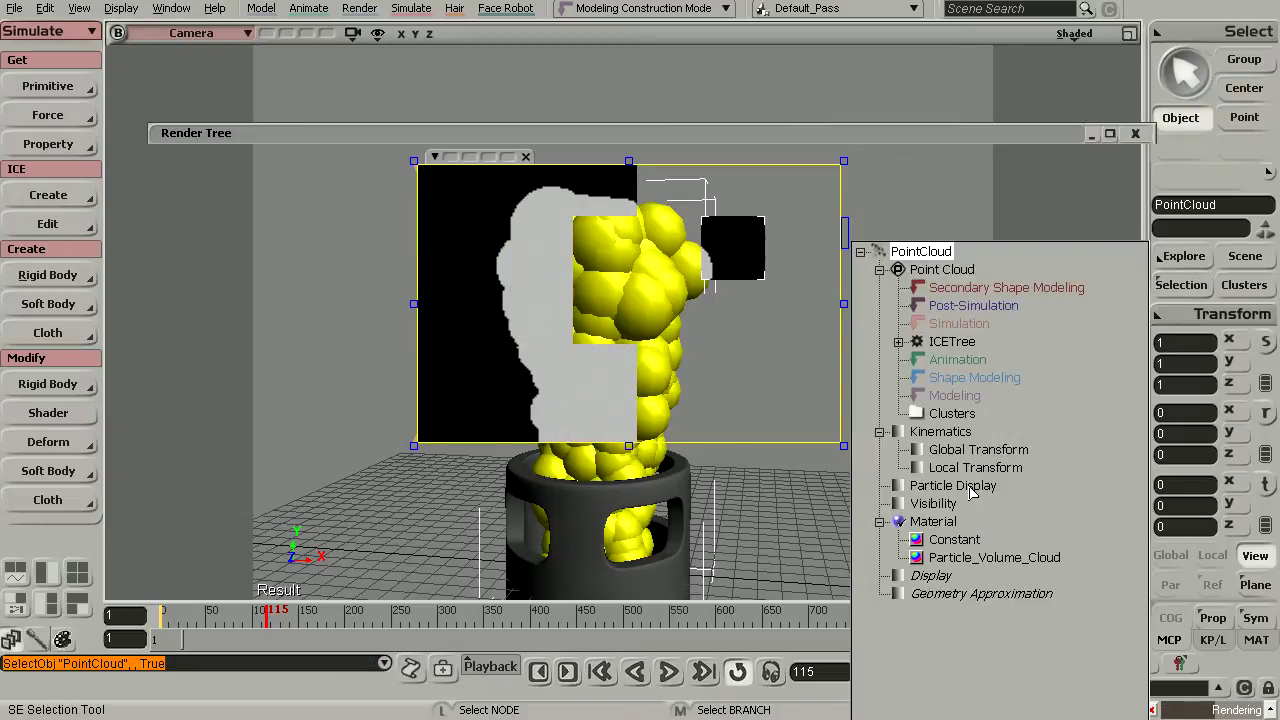
left_click(899, 487)
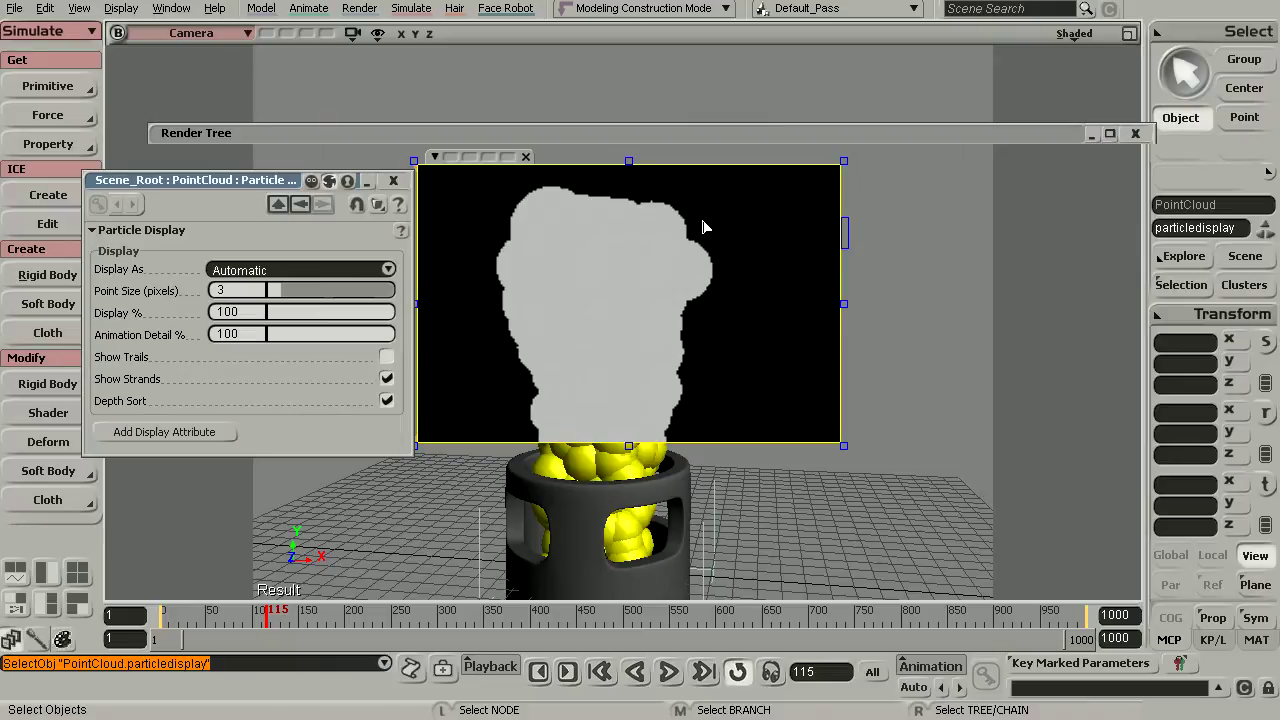
left_click(283, 269)
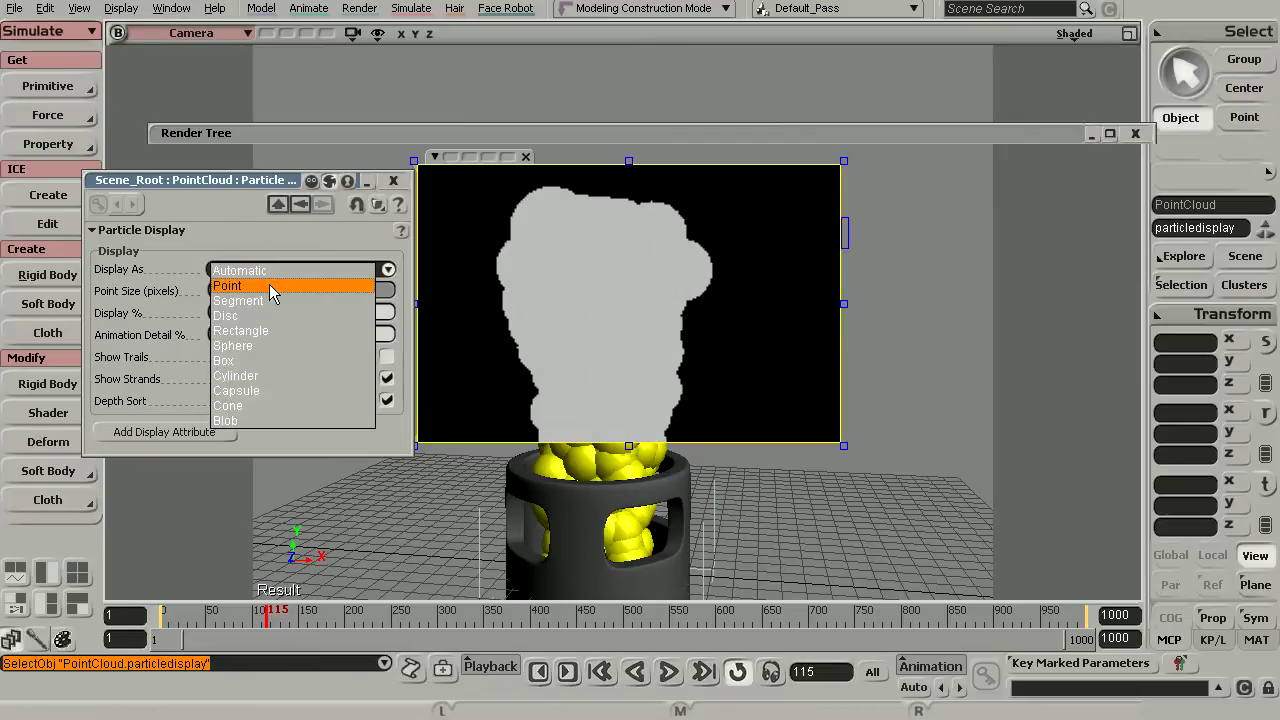
left_click(270, 287)
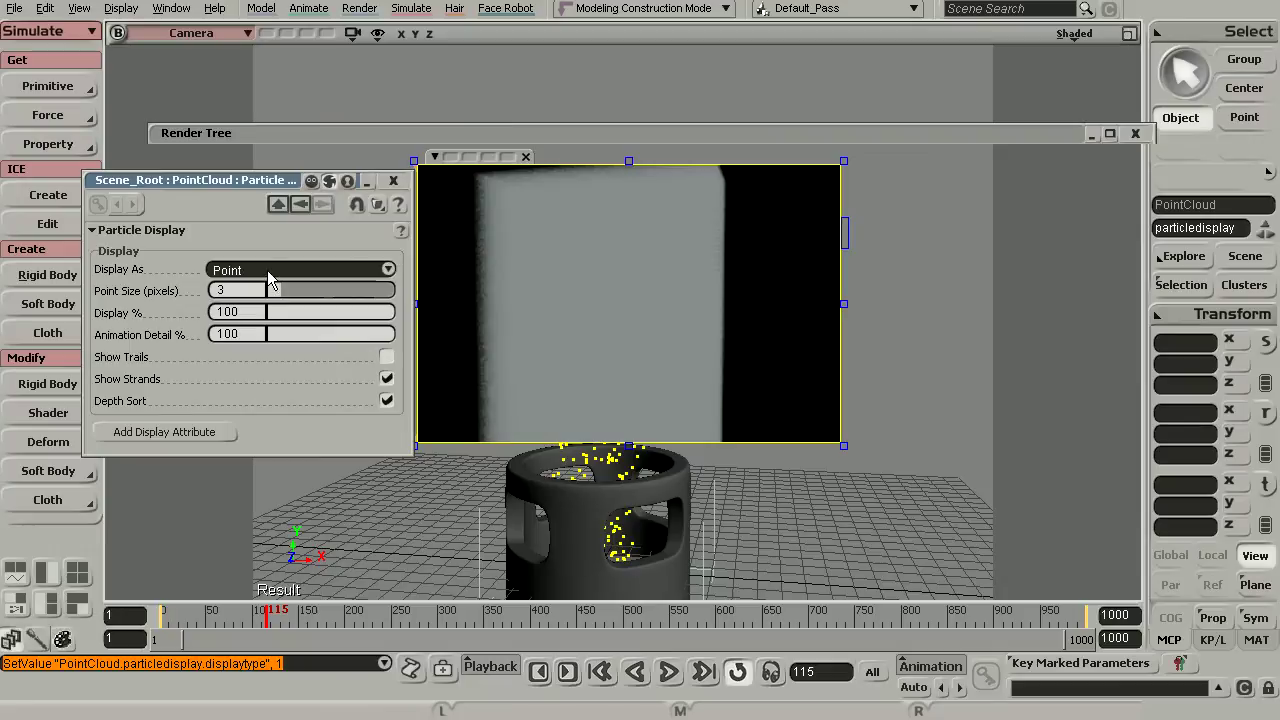
Set the point cloud's Display As option back to Automatic, then close its properties and the render preview
left_click(267, 270)
left_click(262, 259)
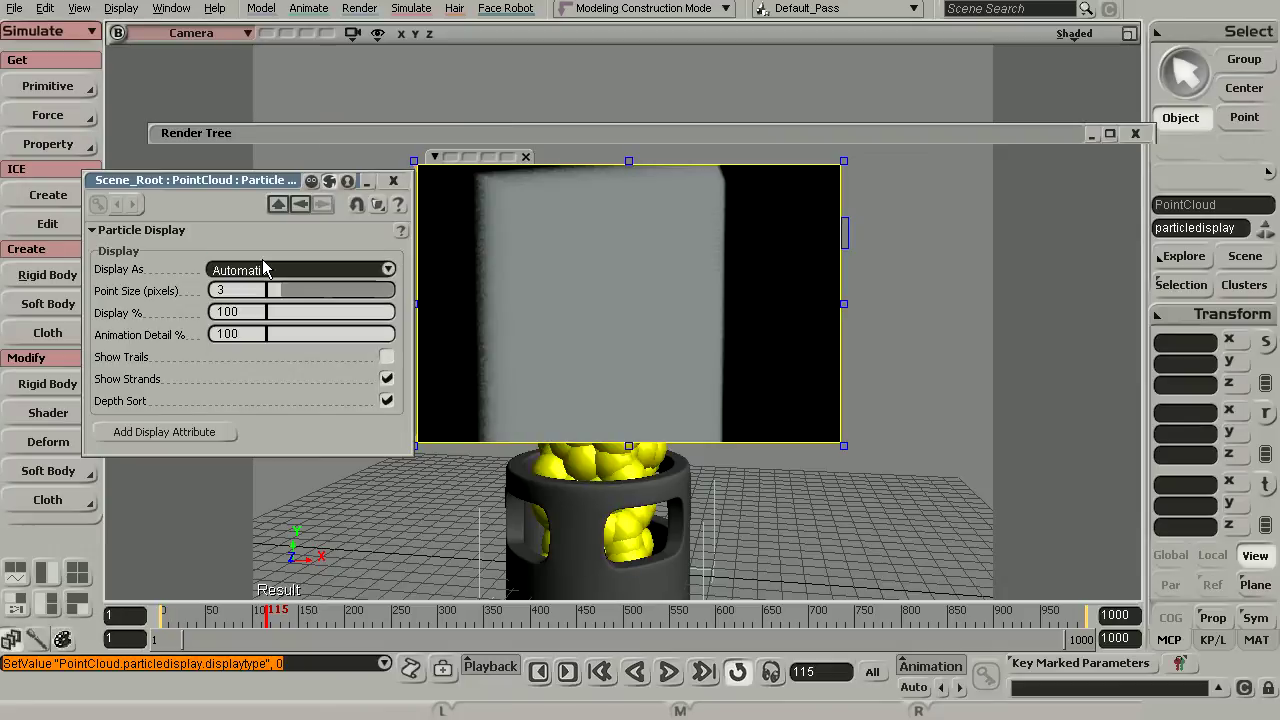
left_click(392, 181)
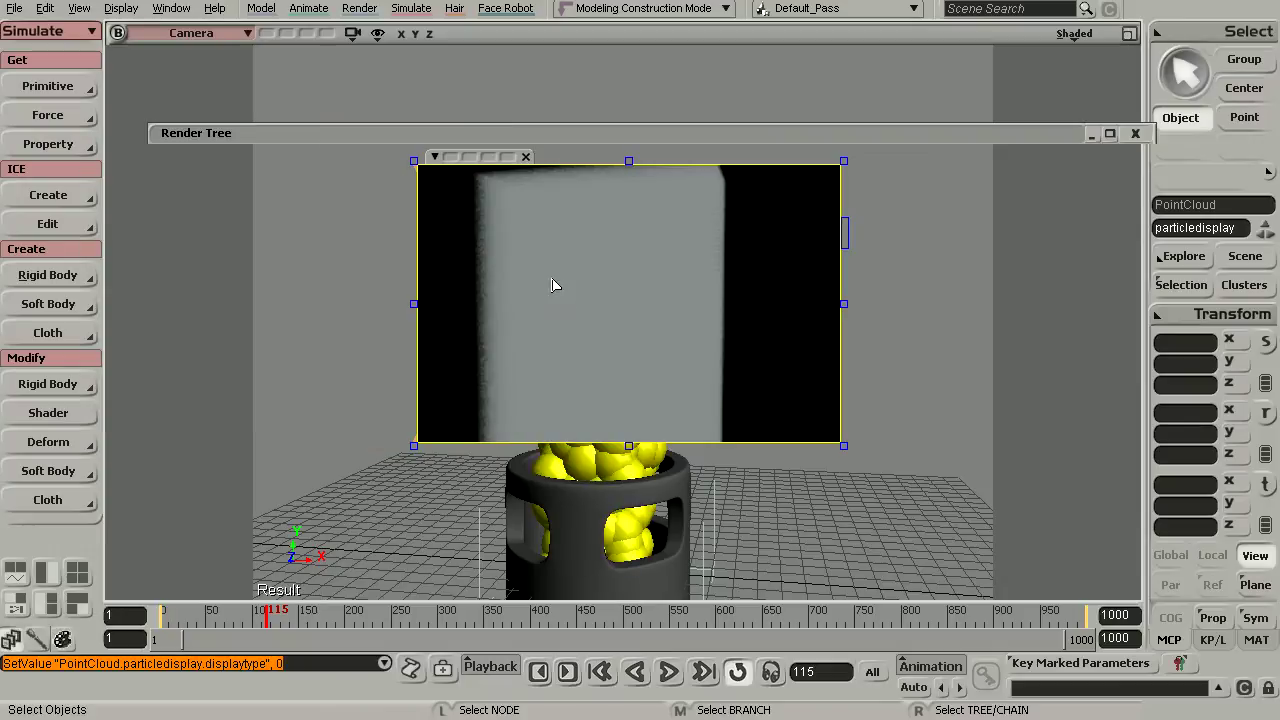
key("q")
middle_click(713, 306)
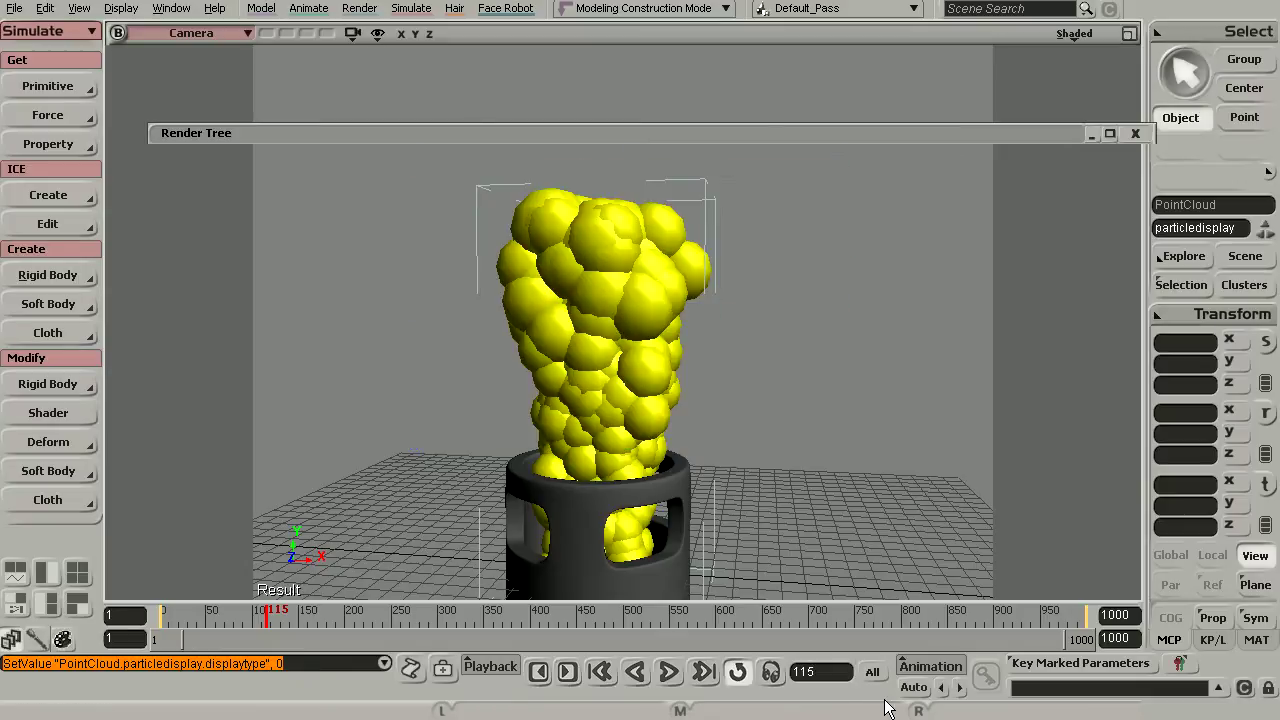
Replay the simulation from the first frame, stop it at frame 55, and reframe the camera on the canister
left_click(604, 675)
left_click(669, 674)
left_click(669, 674)
key("s")
middle_click_drag(739, 488, 743, 423)
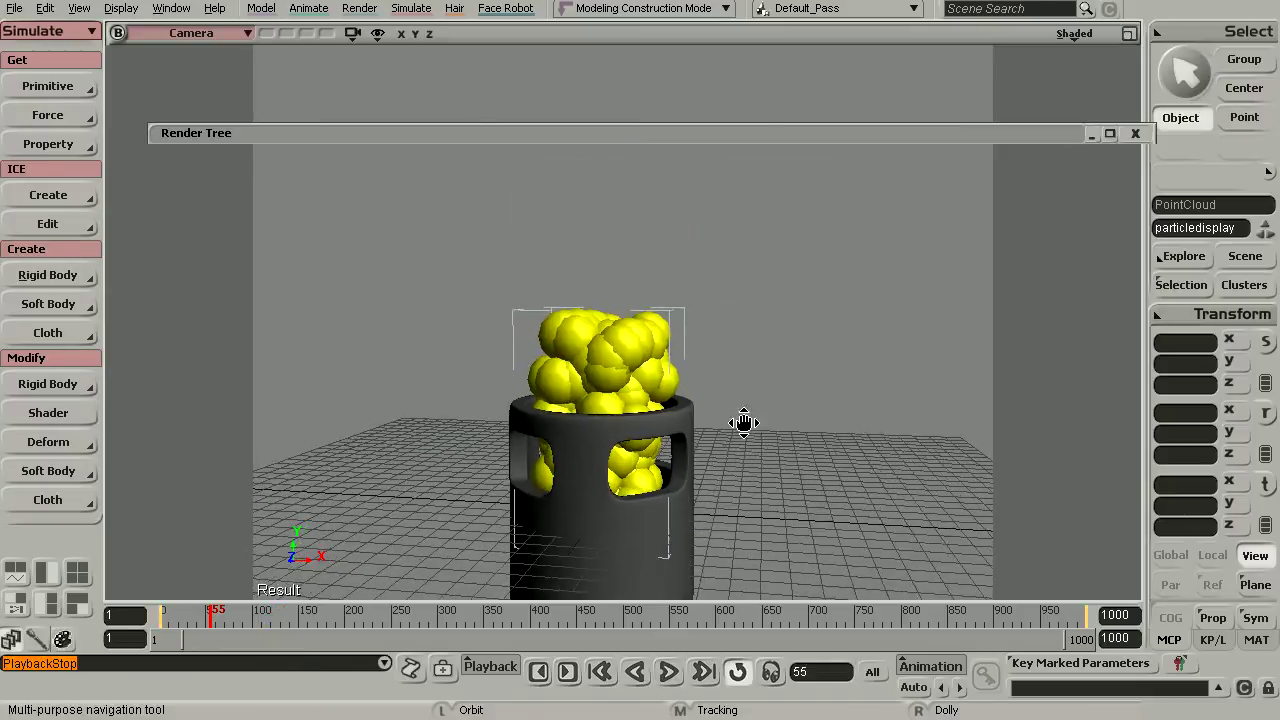
left_click_drag(743, 422, 700, 452)
Preview-render the region around the canister and its particles, and restore the Render Tree window above the canister
key("space")
key("q")
left_click_drag(420, 195, 861, 585)
key("space")
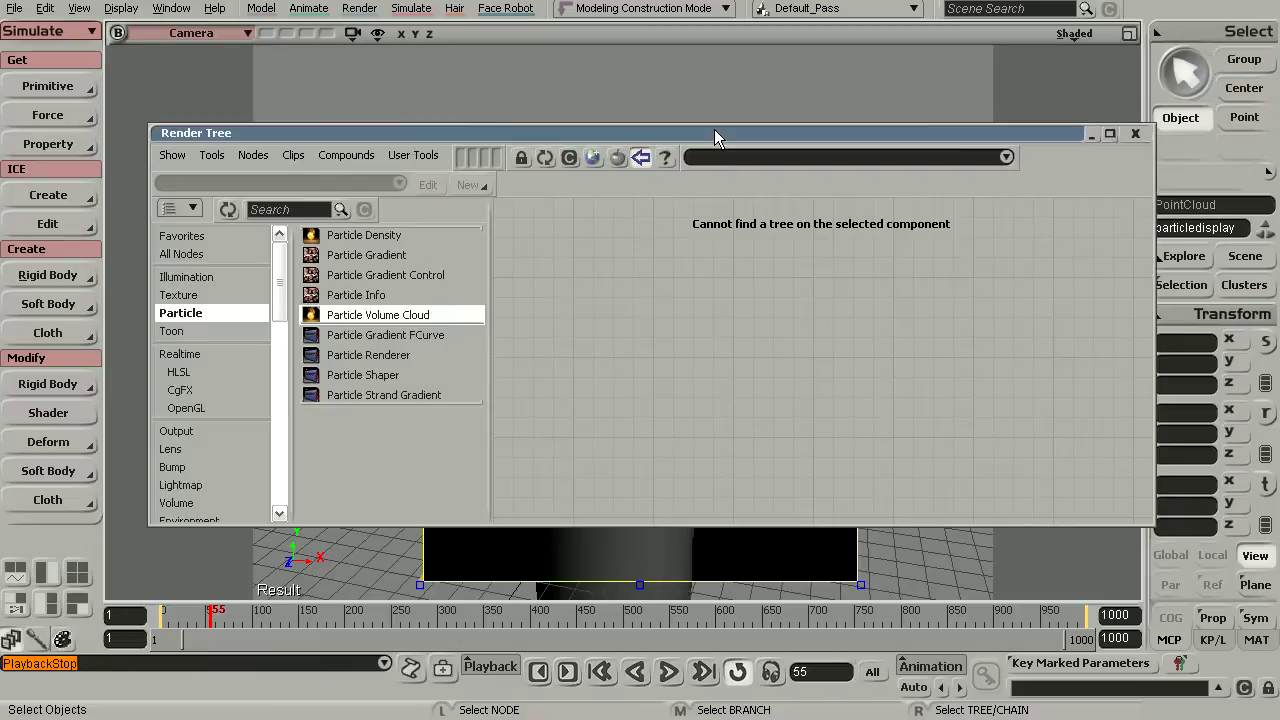
left_click_drag(553, 128, 565, 25)
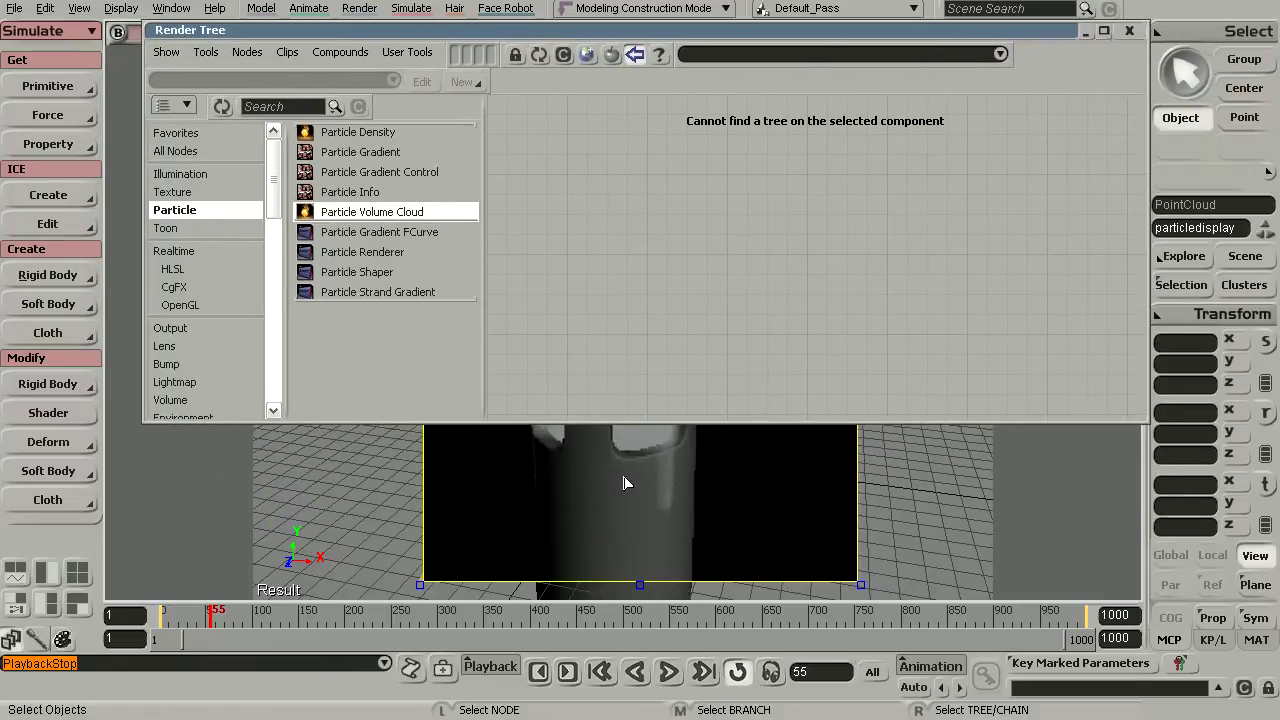
Select the point cloud, open its Particle_Volume_Cloud shader's properties, and collapse the Render Tree to uncover the render preview
left_click(670, 476)
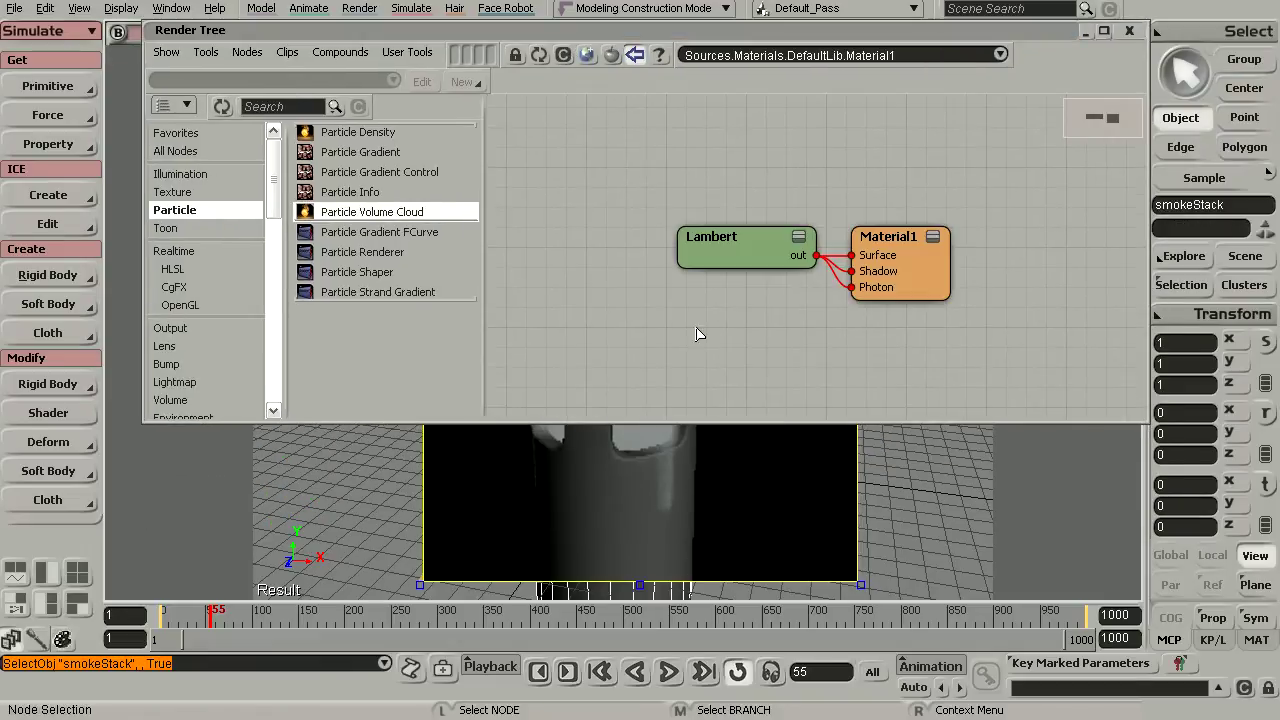
left_click(666, 478)
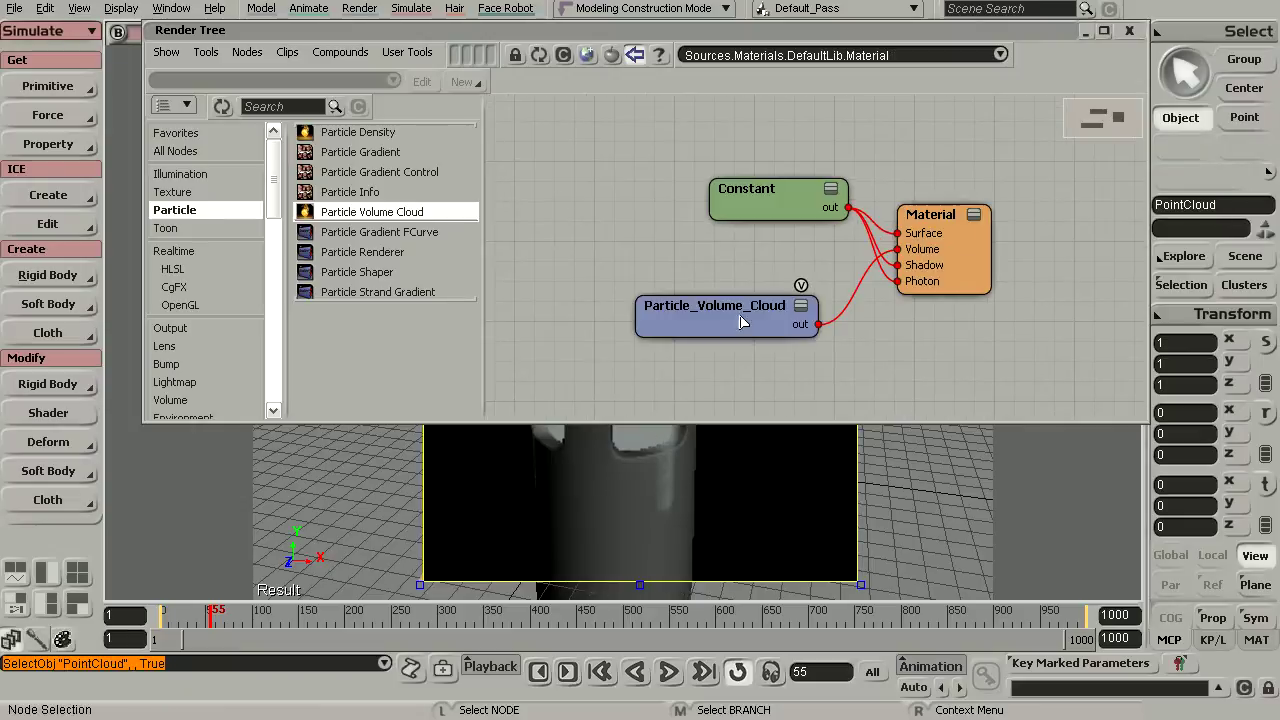
left_click_drag(729, 324, 723, 308)
middle_click_drag(666, 337, 807, 360)
double_click(828, 326)
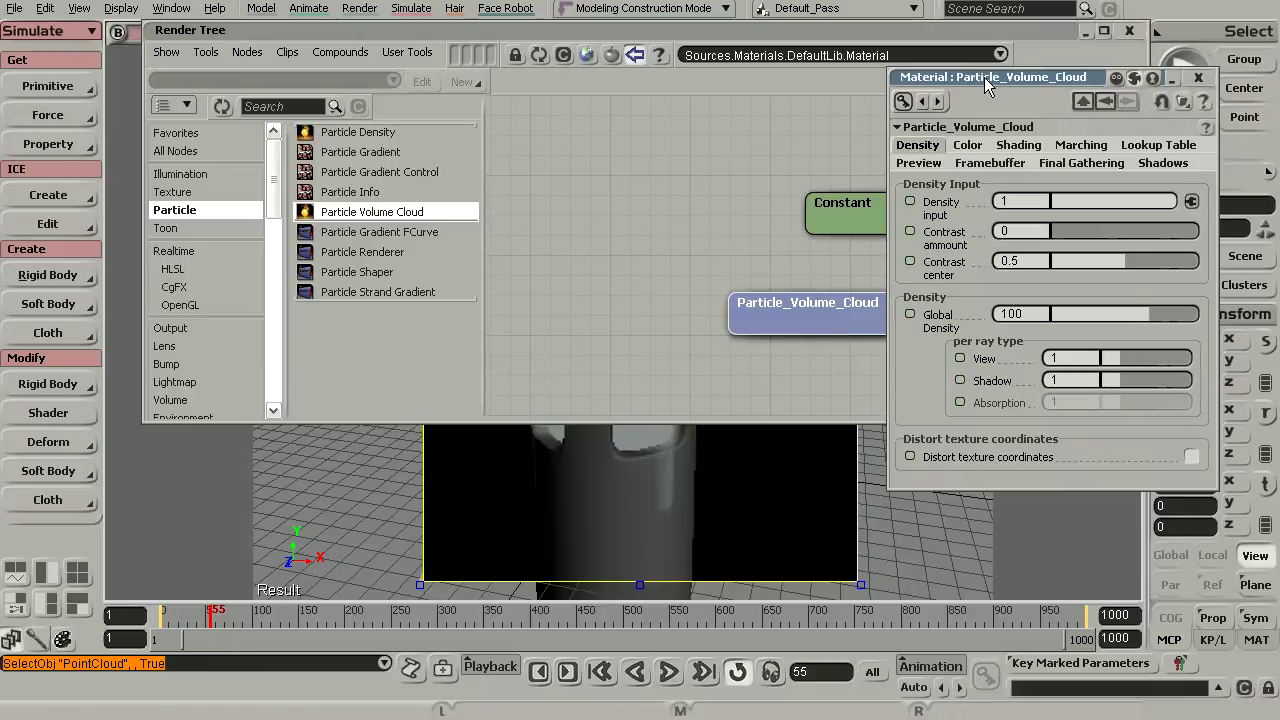
double_click(1045, 31)
left_click_drag(1032, 78, 1026, 87)
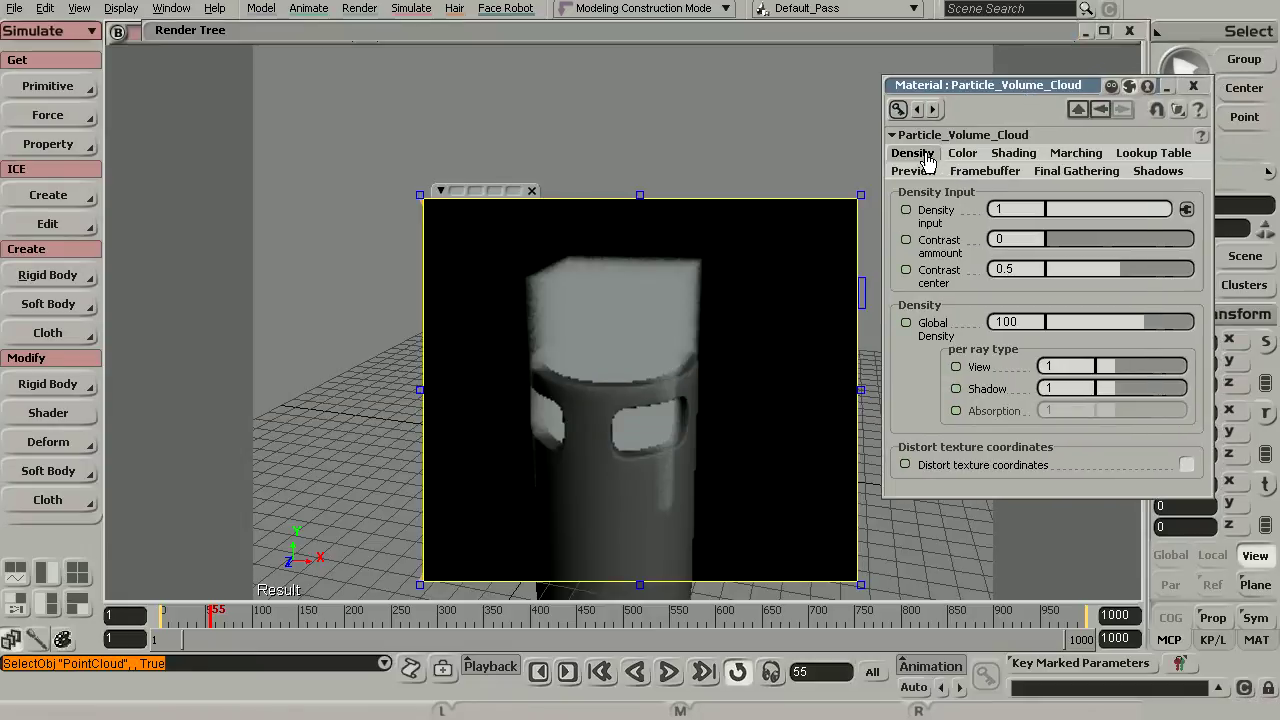
Review the volume cloud's Color and Shadows settings, set its Density input to 0.688, and close the properties
left_click(968, 156)
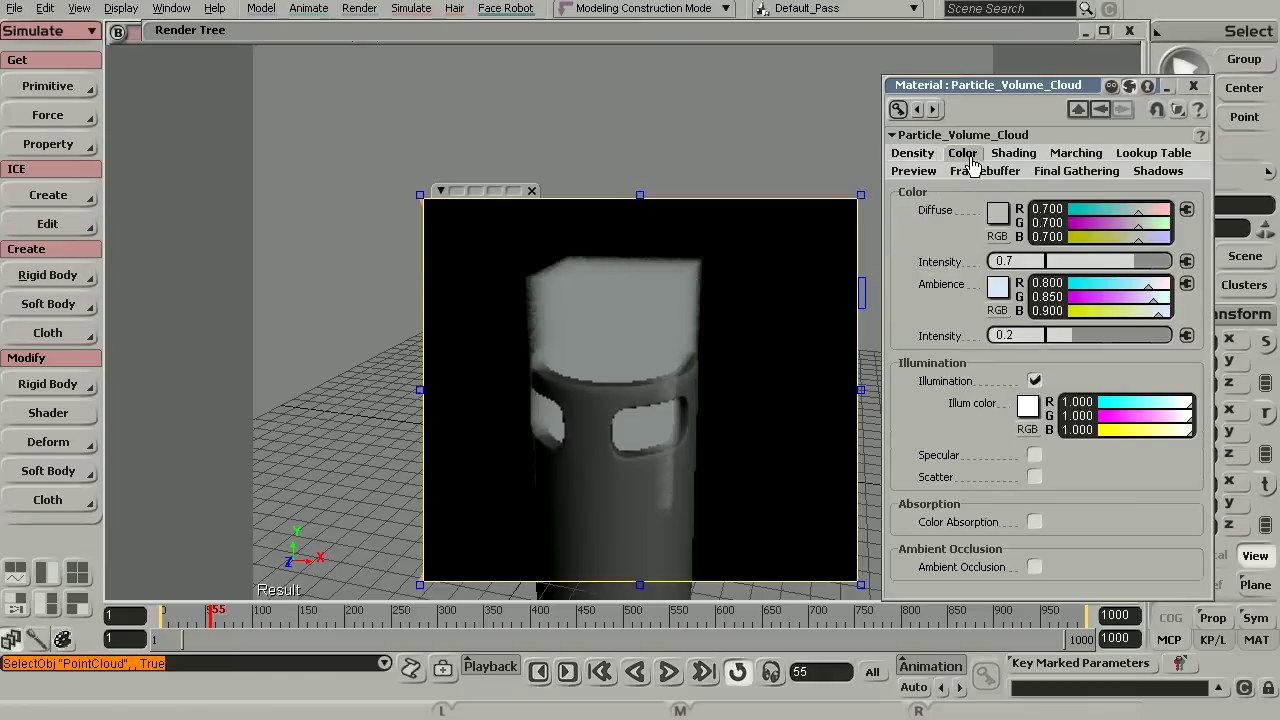
left_click(1150, 176)
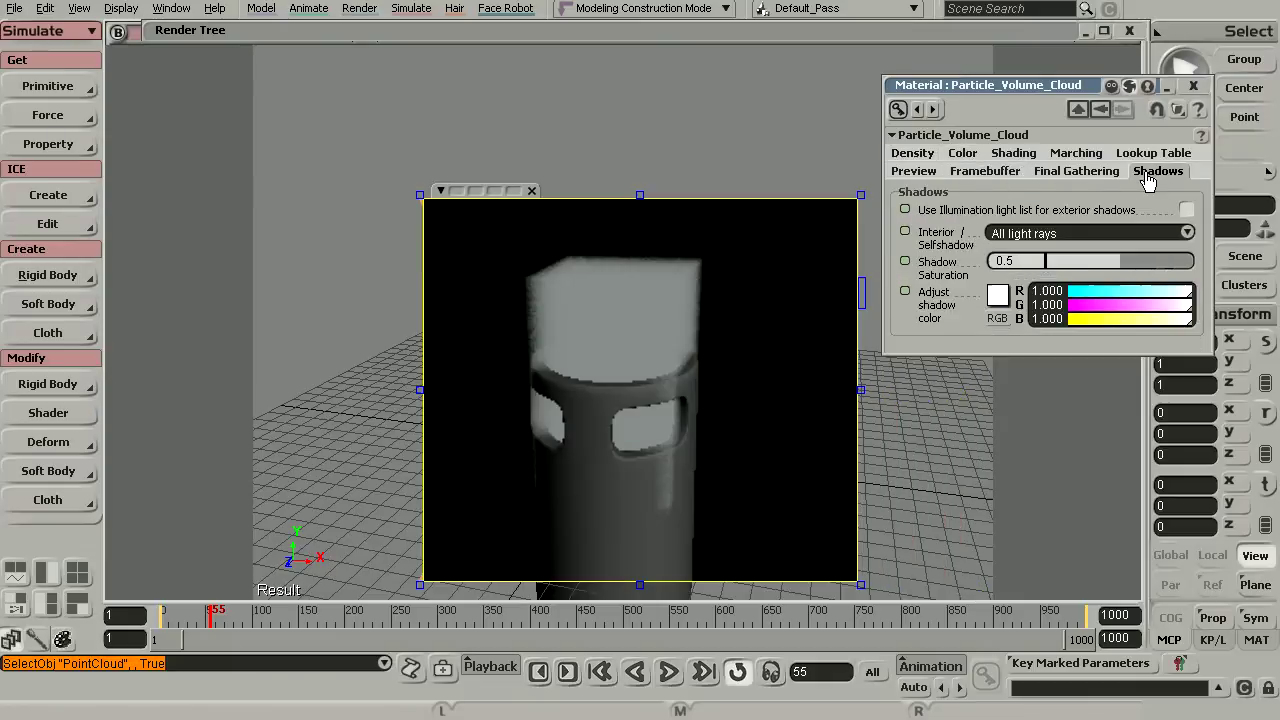
left_click(913, 156)
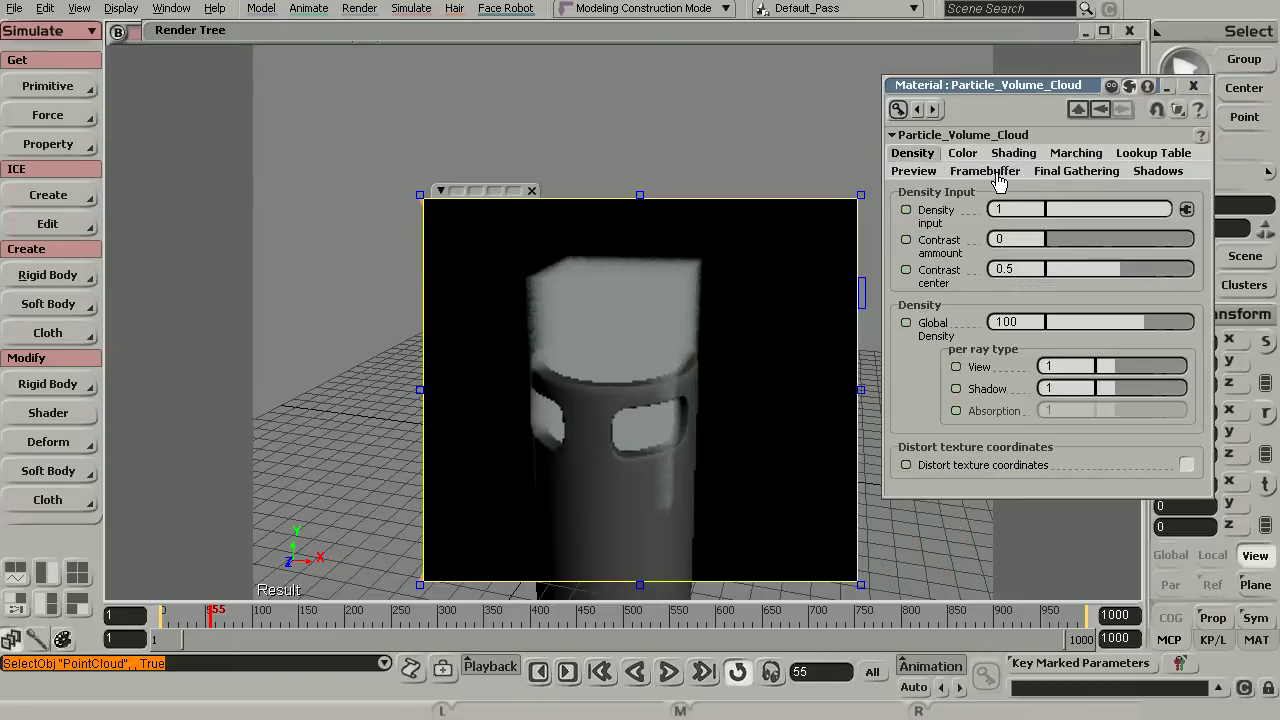
left_click(1068, 209)
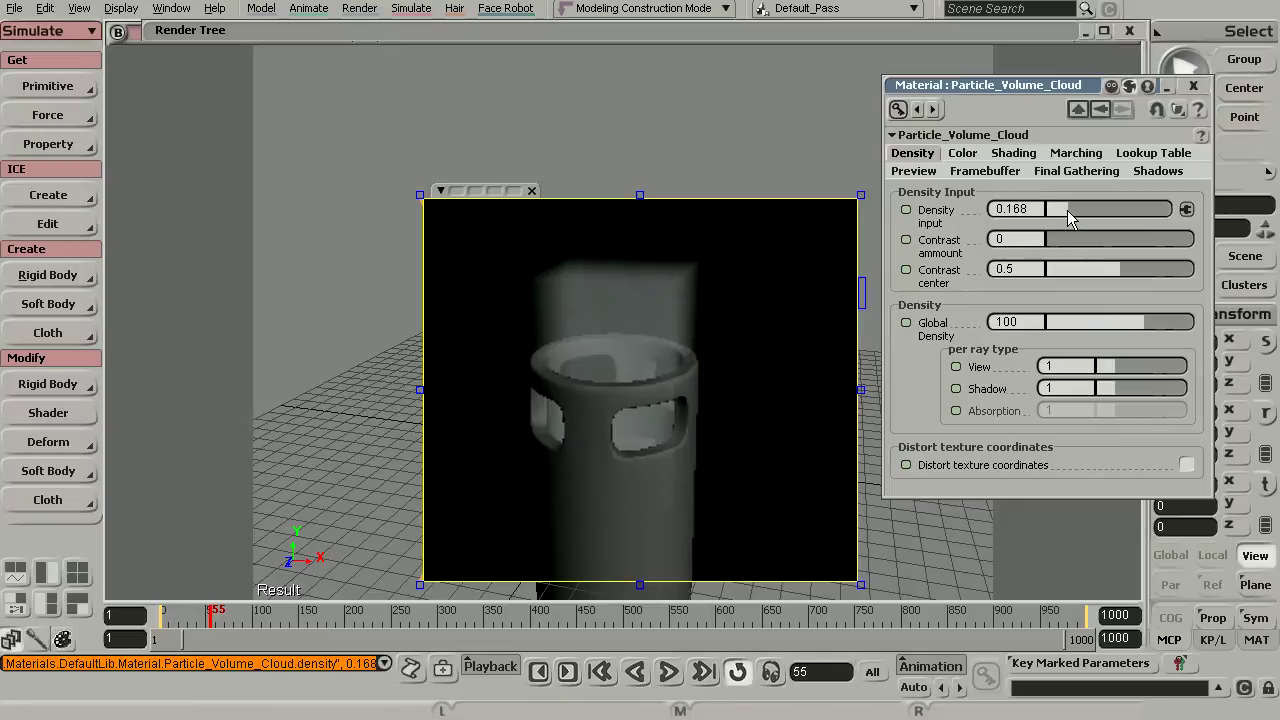
left_click_drag(1067, 210, 1133, 210)
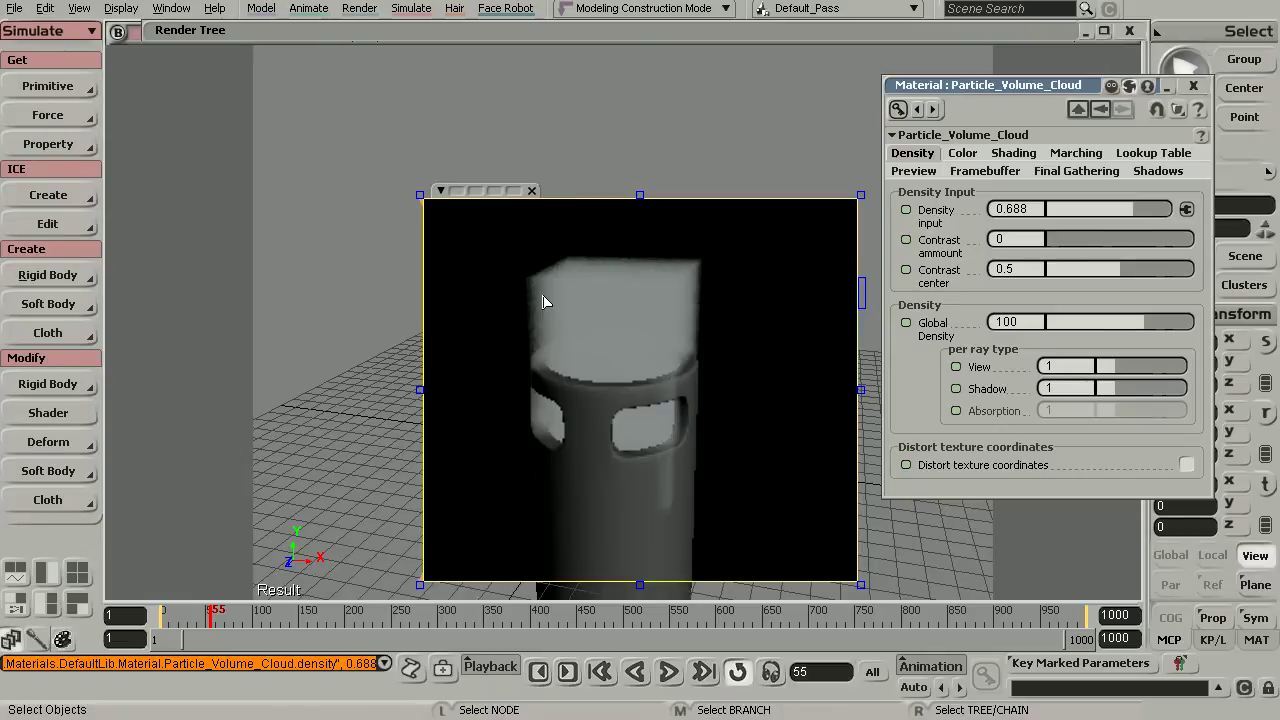
left_click(1193, 85)
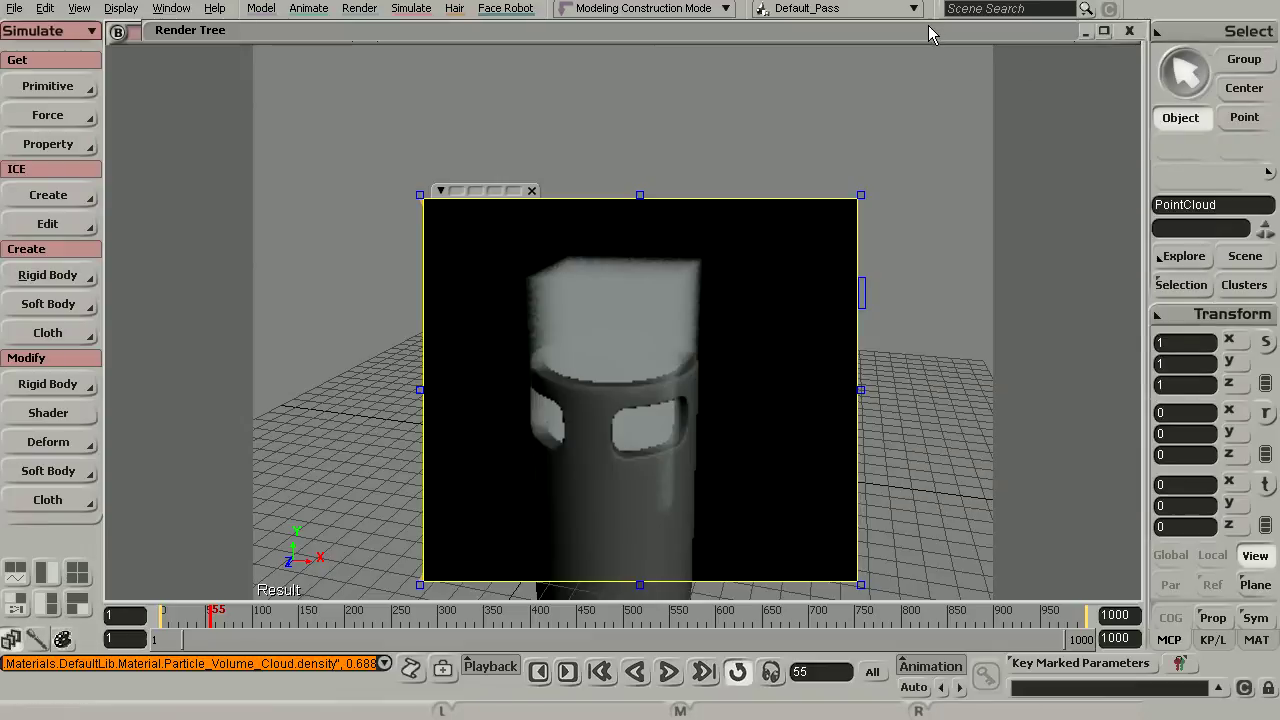
Restore the Render Tree and add a Particle Density node beside the Particle_Volume_Cloud shader
left_click_drag(928, 34, 928, 58)
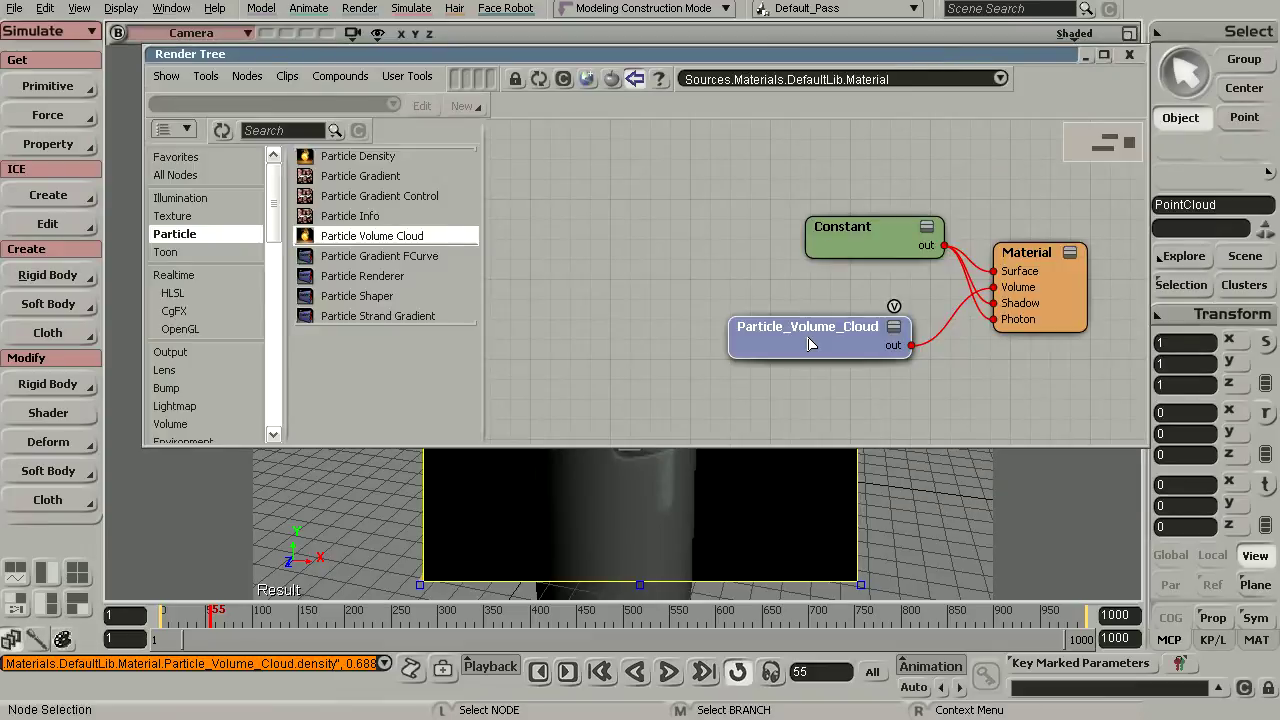
key("s")
left_click_drag(779, 355, 767, 320)
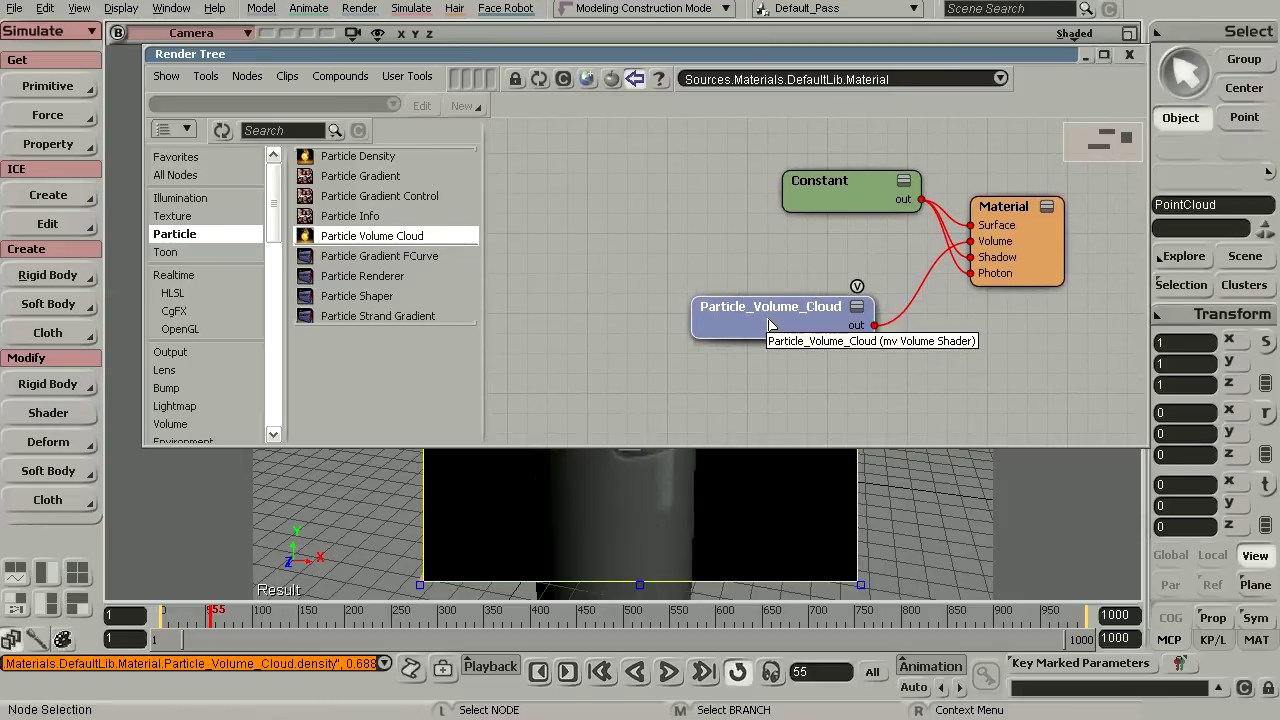
left_click_drag(352, 164, 568, 278)
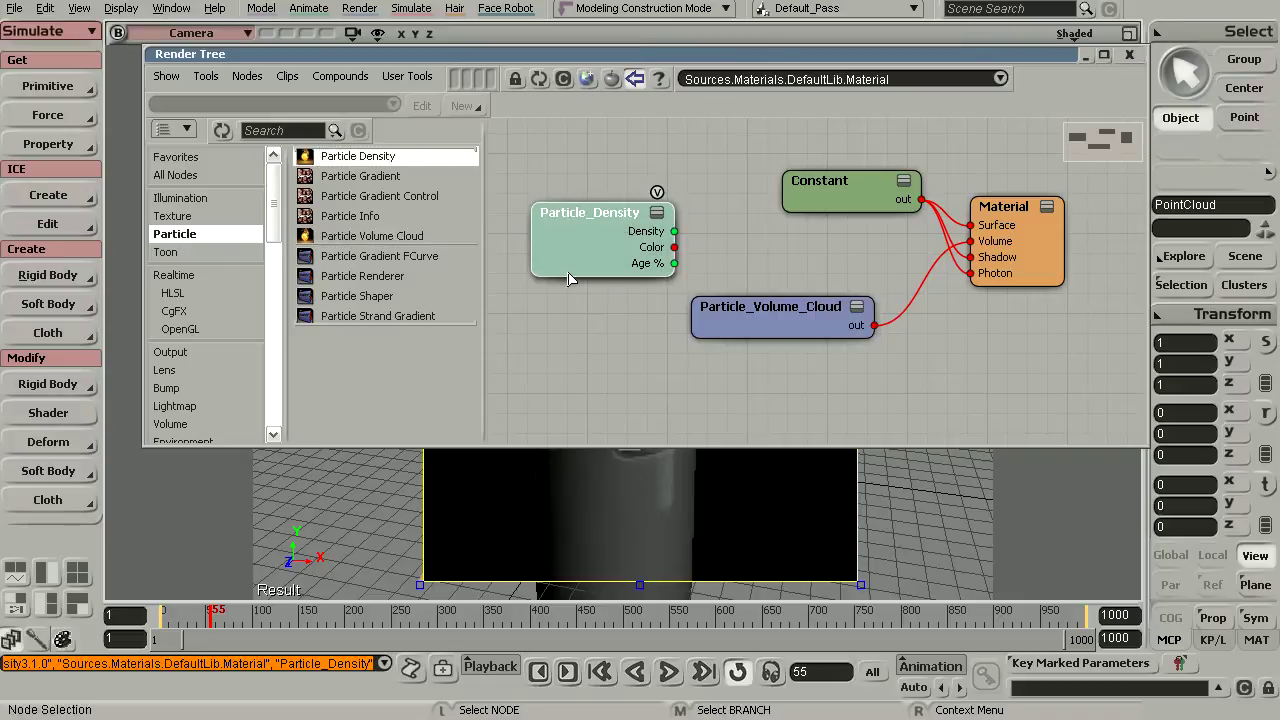
Connect the Particle_Density node's Density output to the Density input of Particle_Volume_Cloud
key("s")
left_click_drag(589, 329, 638, 329)
left_click_drag(657, 250, 776, 320)
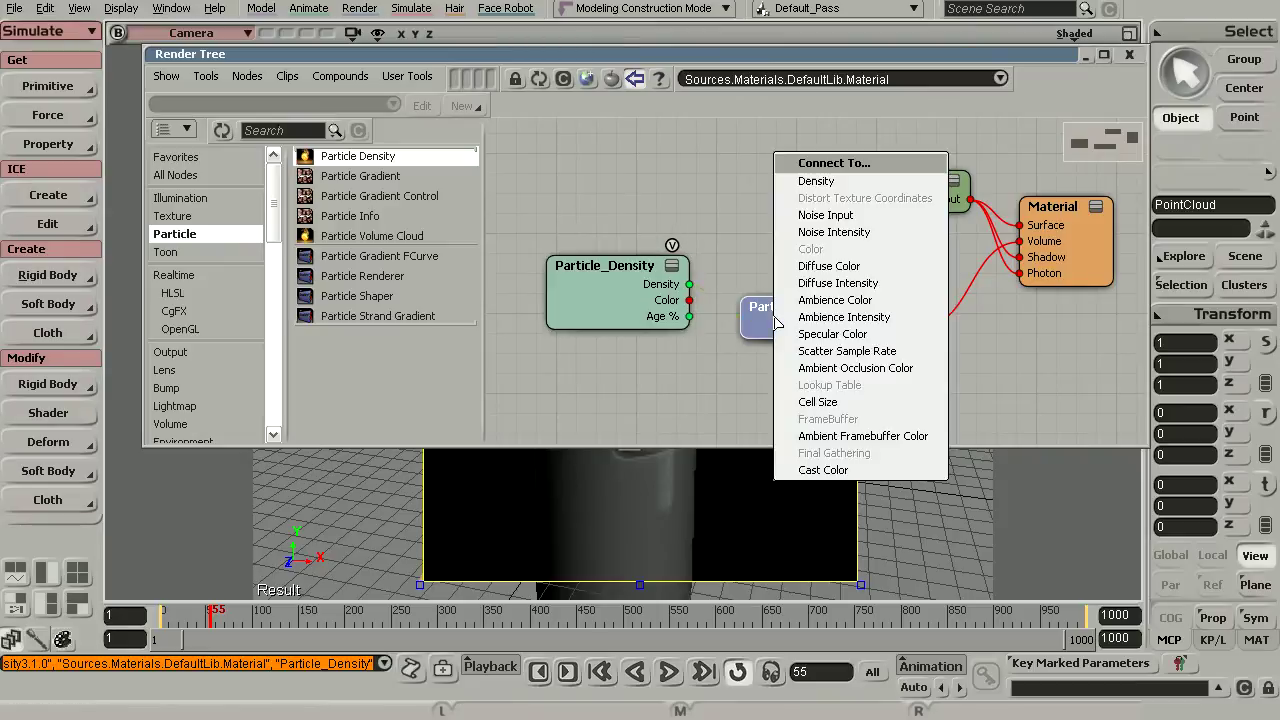
left_click(858, 185)
left_click_drag(900, 310, 917, 314)
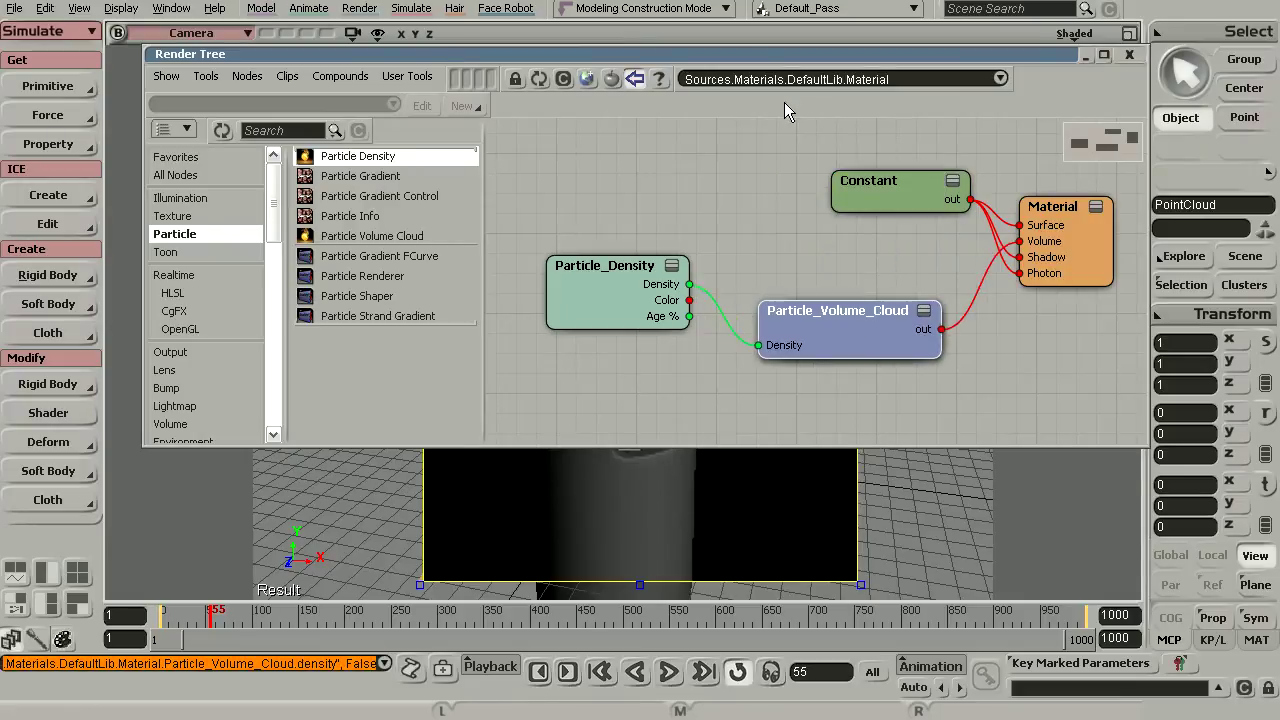
Check the rendered smoke, hide the render region, then replay the simulation from the first frame and stop at frame 173
double_click(744, 55)
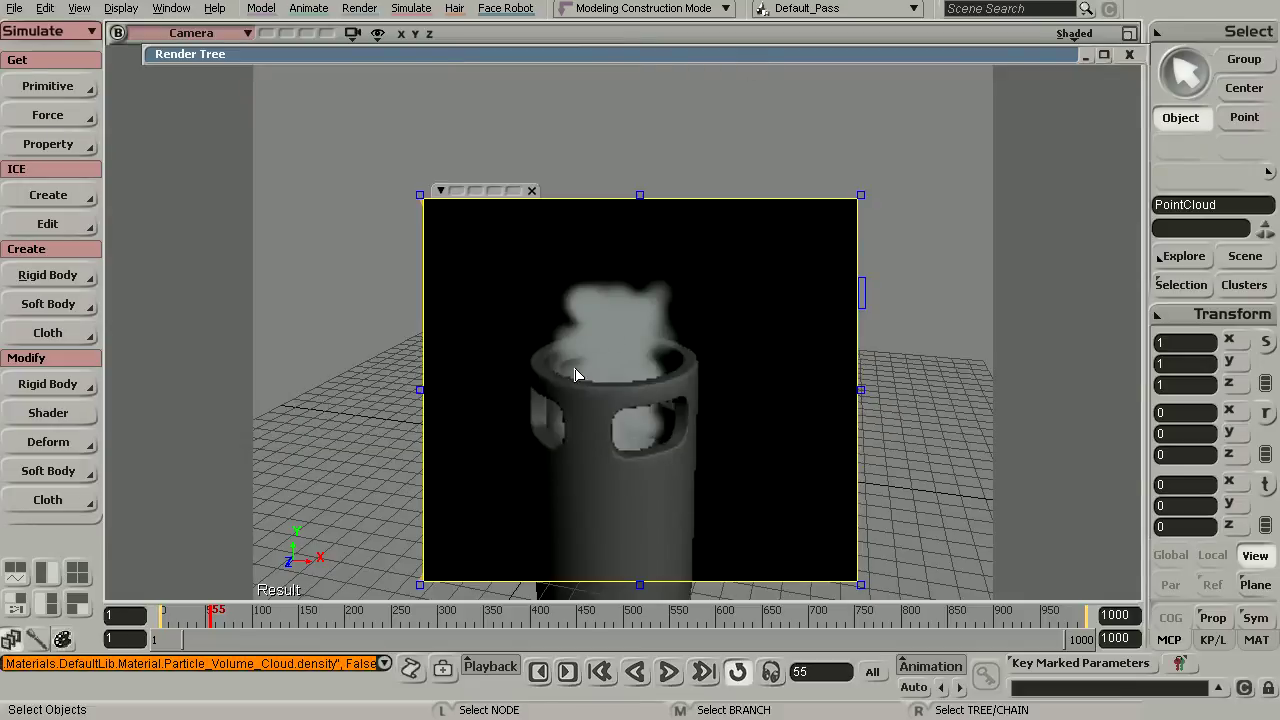
key("q")
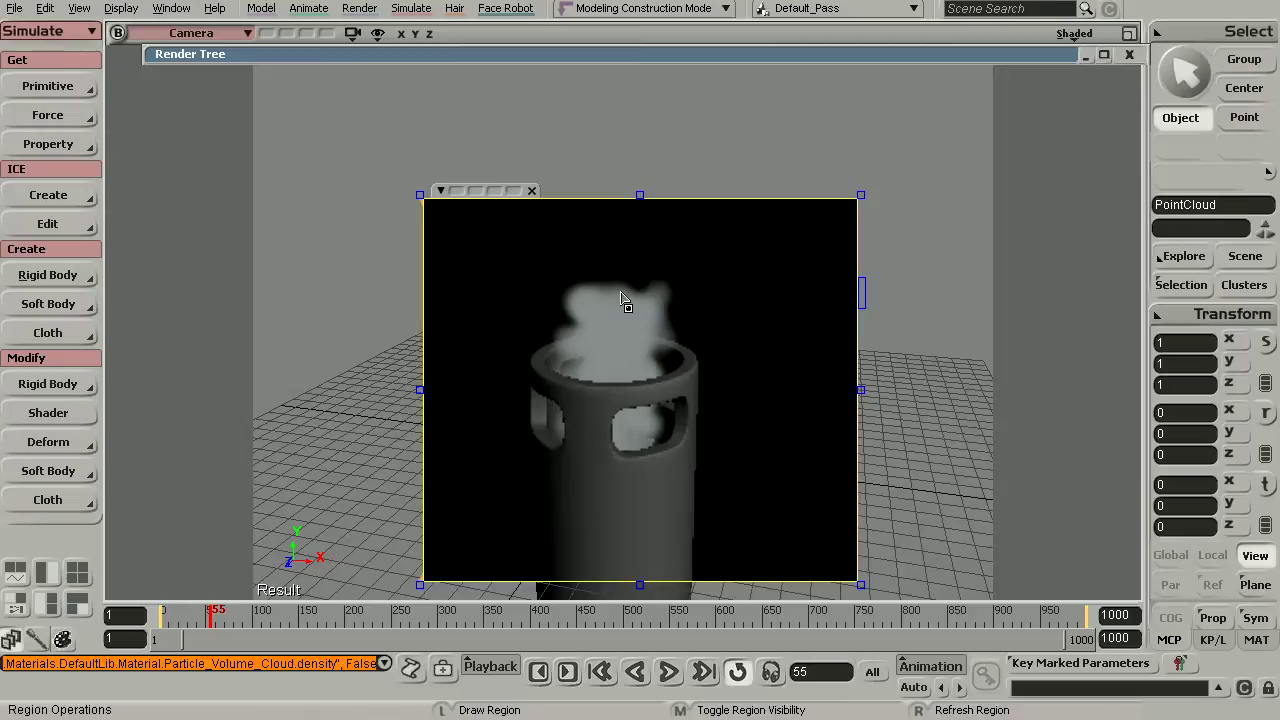
middle_click(629, 306)
left_click(600, 671)
left_click(668, 672)
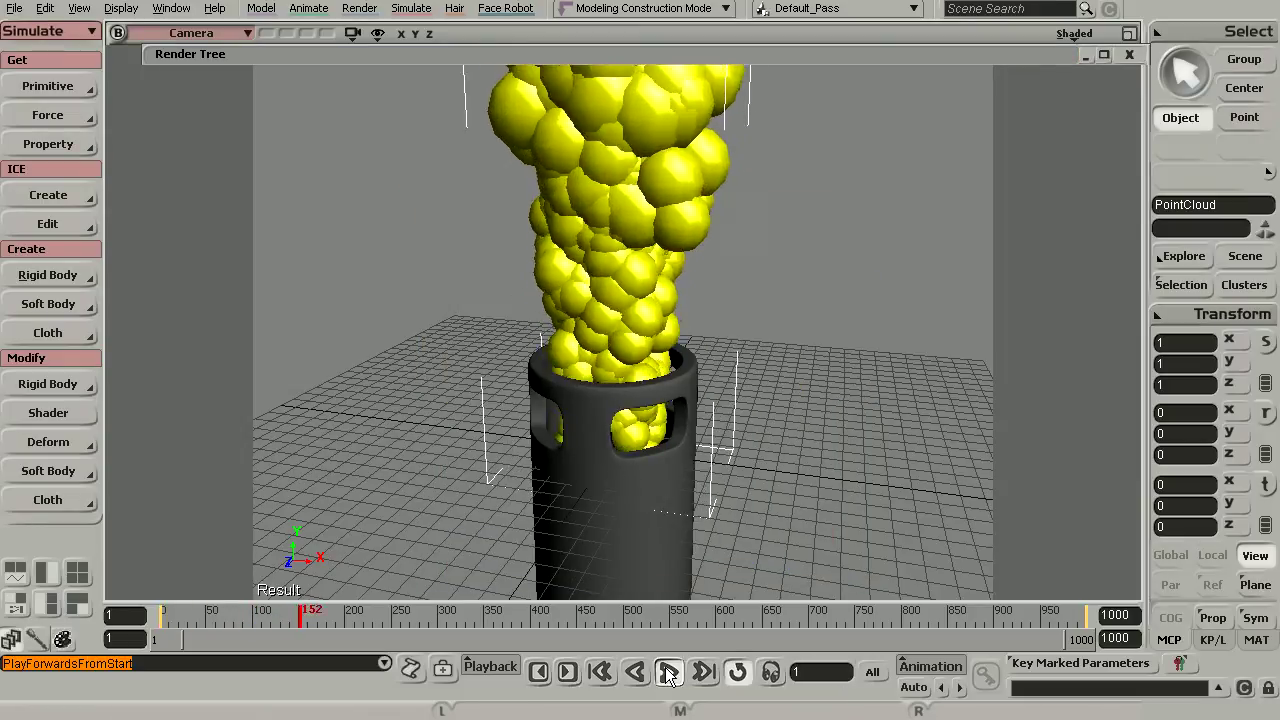
left_click(668, 672)
Reframe the camera on the smoke column and preview-render the region from the canister's rim upward
key("s")
middle_click_drag(605, 309, 591, 375)
left_click_drag(590, 374, 549, 280)
key("q")
left_click_drag(418, 110, 836, 472)
key("space")
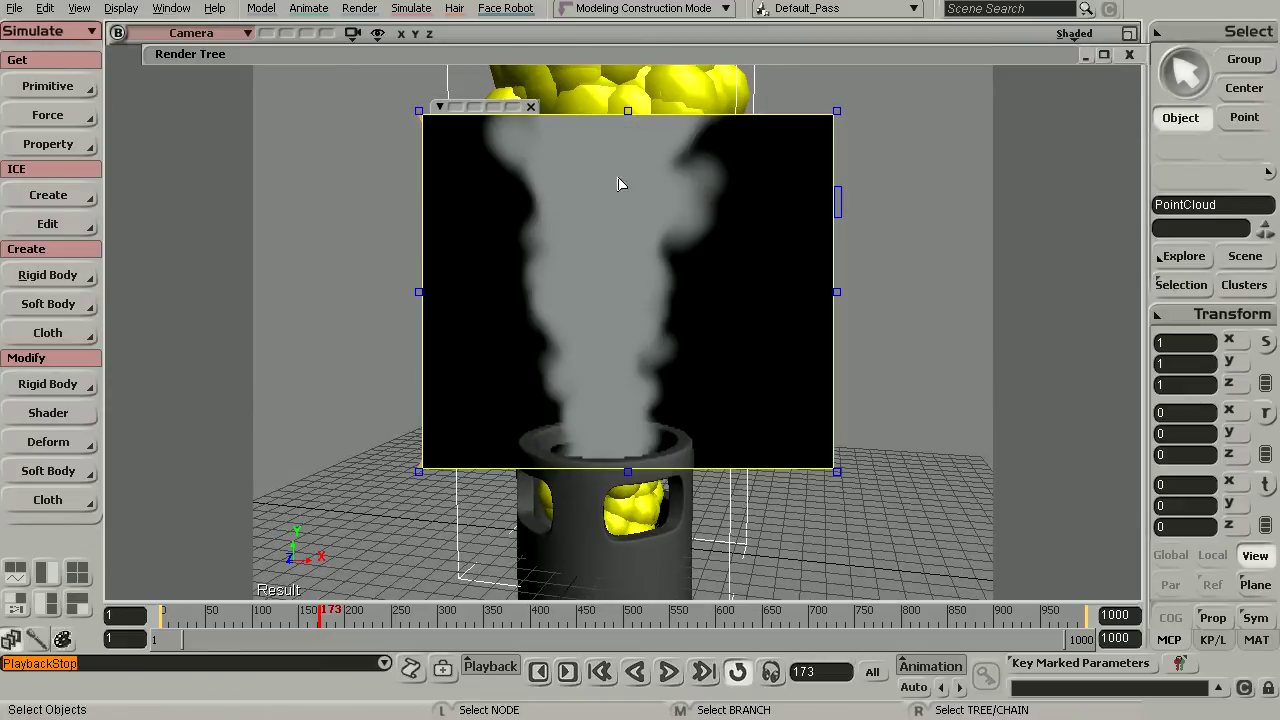
Expand the Render Tree, move it below the smoke column, and clear the render region
double_click(689, 57)
left_click_drag(690, 56, 668, 317)
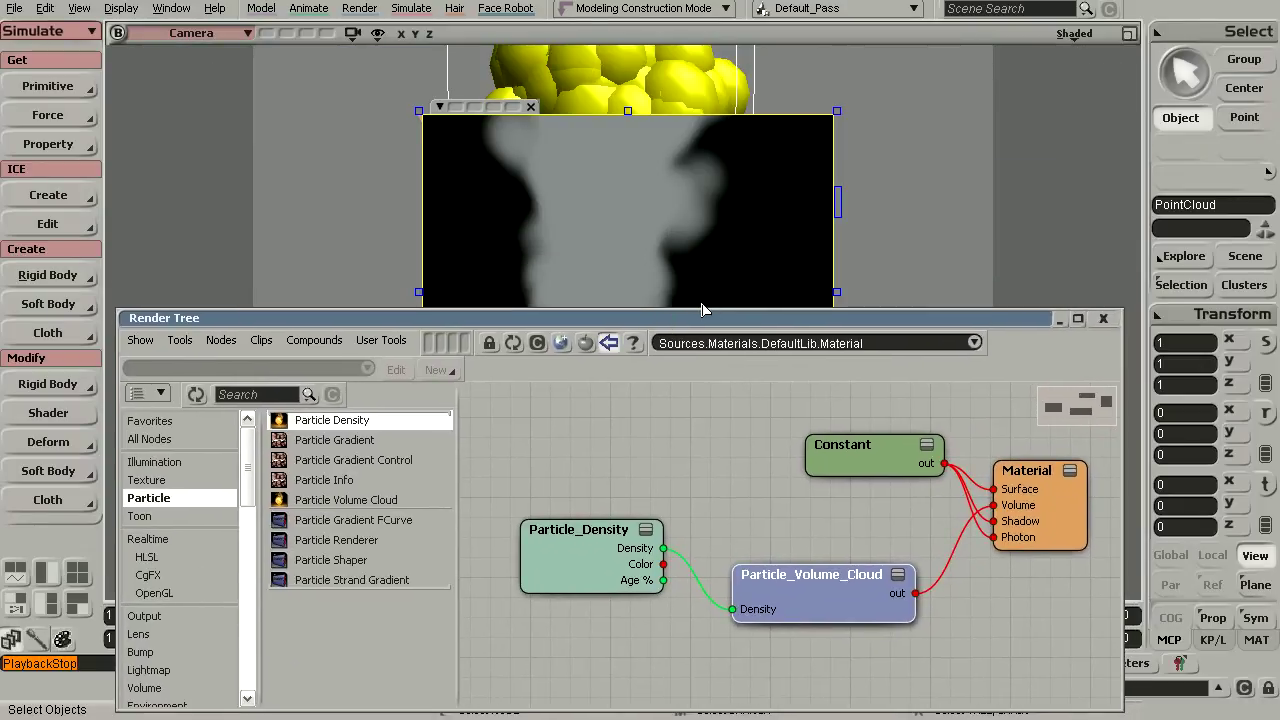
key("q")
left_click(883, 229)
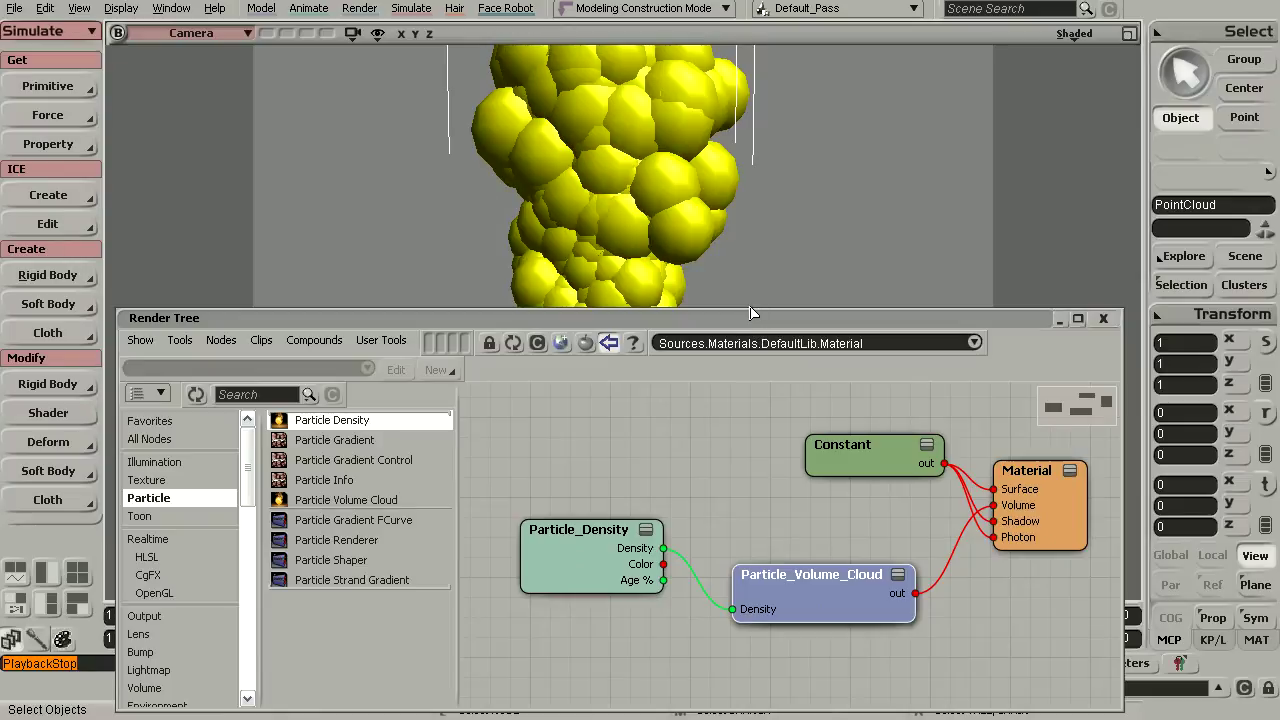
left_click_drag(747, 311, 742, 466)
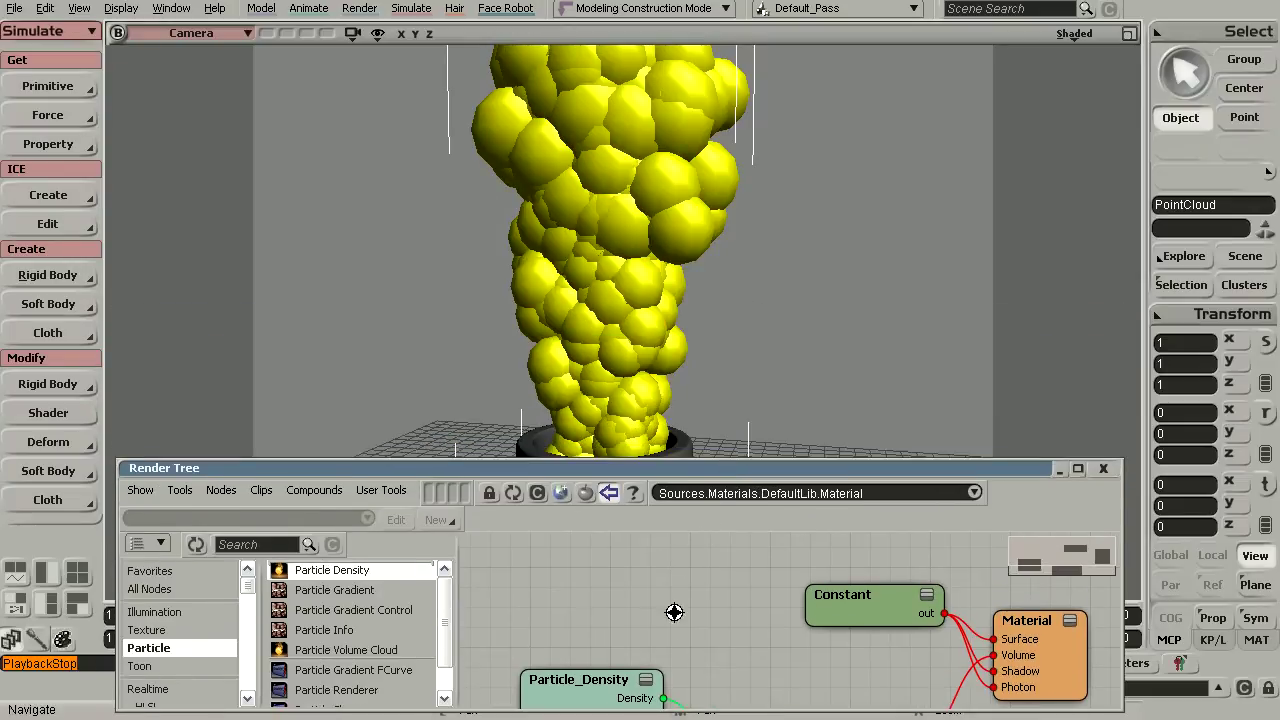
left_click_drag(667, 556, 667, 568)
Reframe the camera on the smoke above the Render Tree and draw a new render region around the column
key("s")
left_click_drag(708, 325, 768, 296)
key("q")
left_click_drag(460, 58, 929, 368)
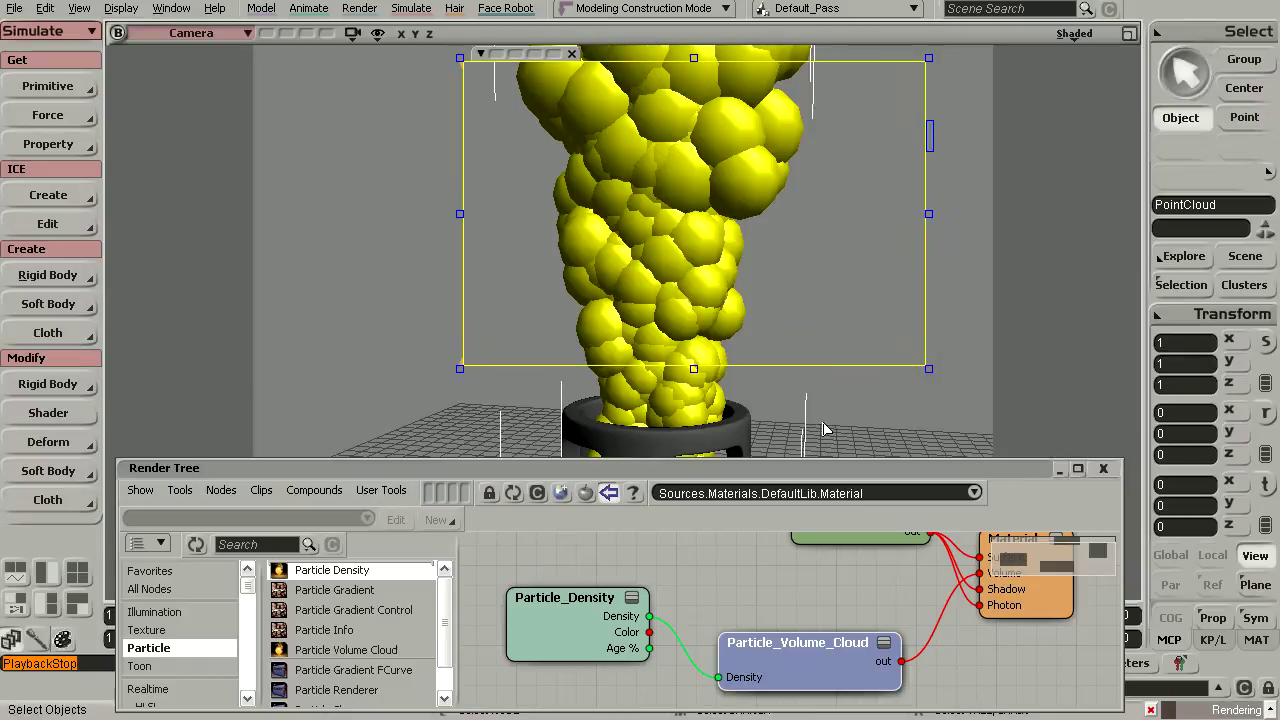
Open the Particle_Density node's properties, test different Density Texture inputs, and set the value to 0.912
left_click(567, 625)
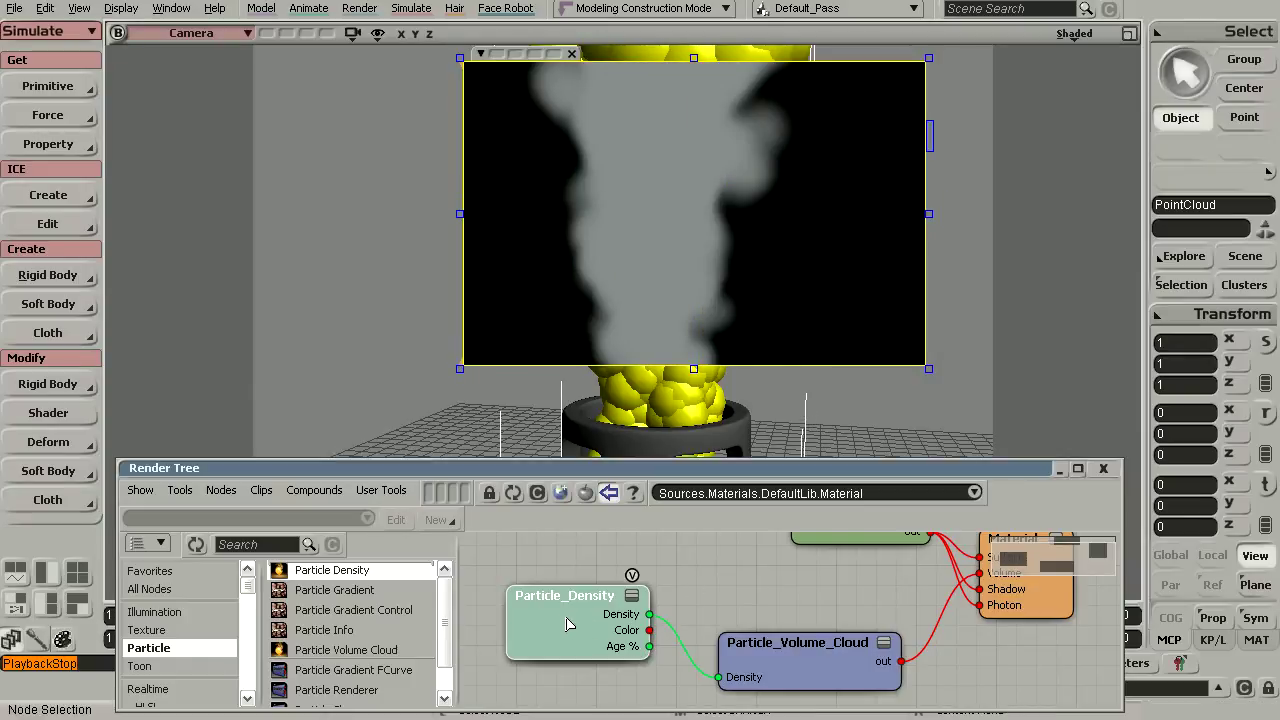
double_click(567, 625)
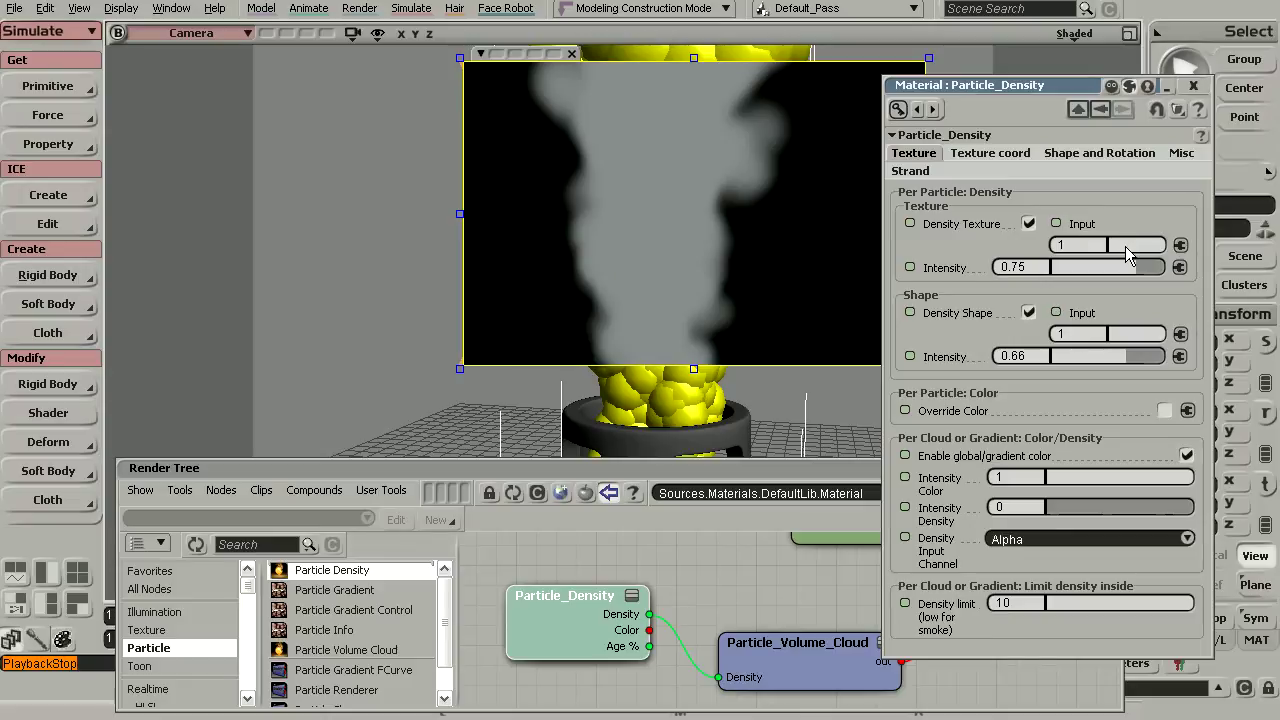
left_click_drag(1125, 242, 1122, 242)
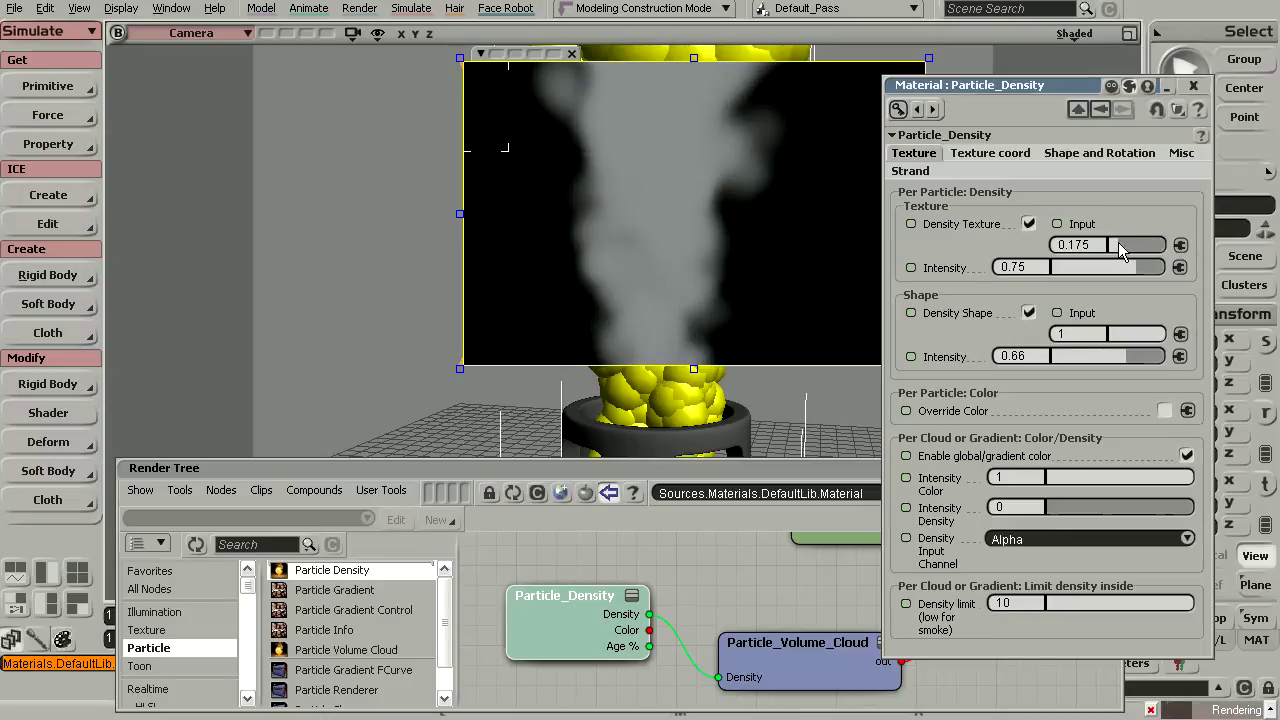
left_click(1116, 248)
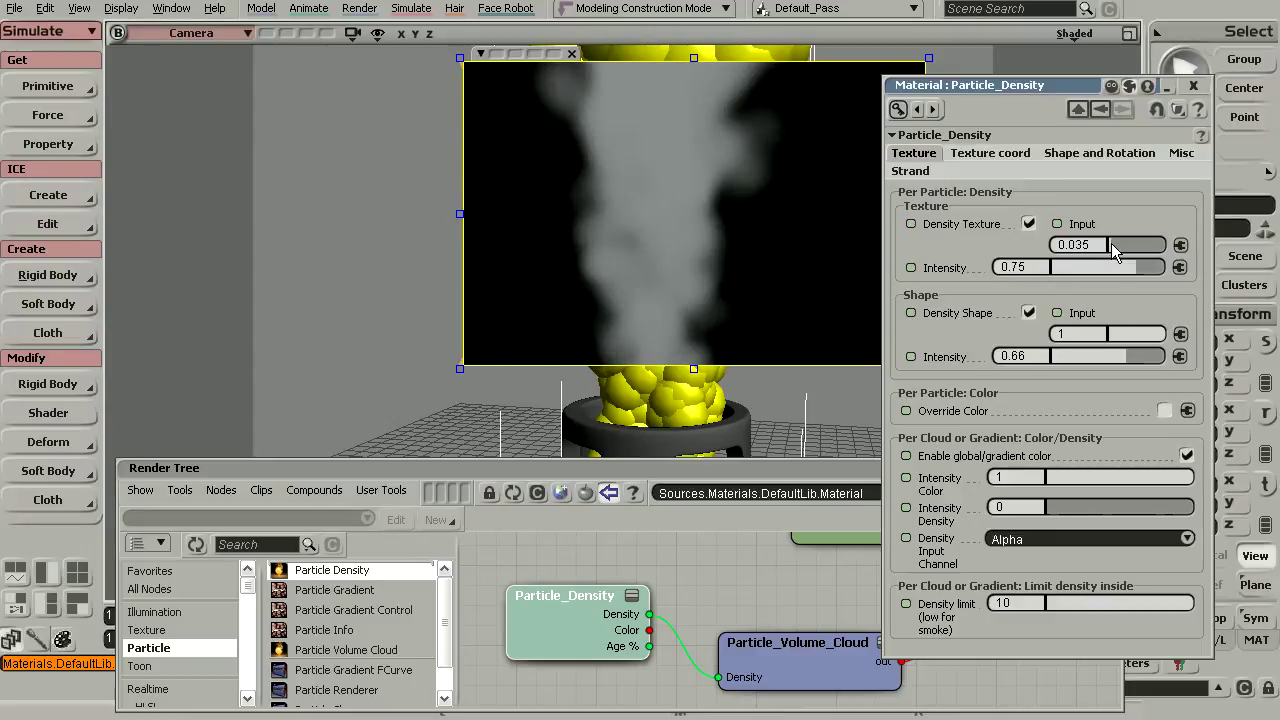
left_click_drag(1111, 243, 1168, 245)
left_click(1141, 245)
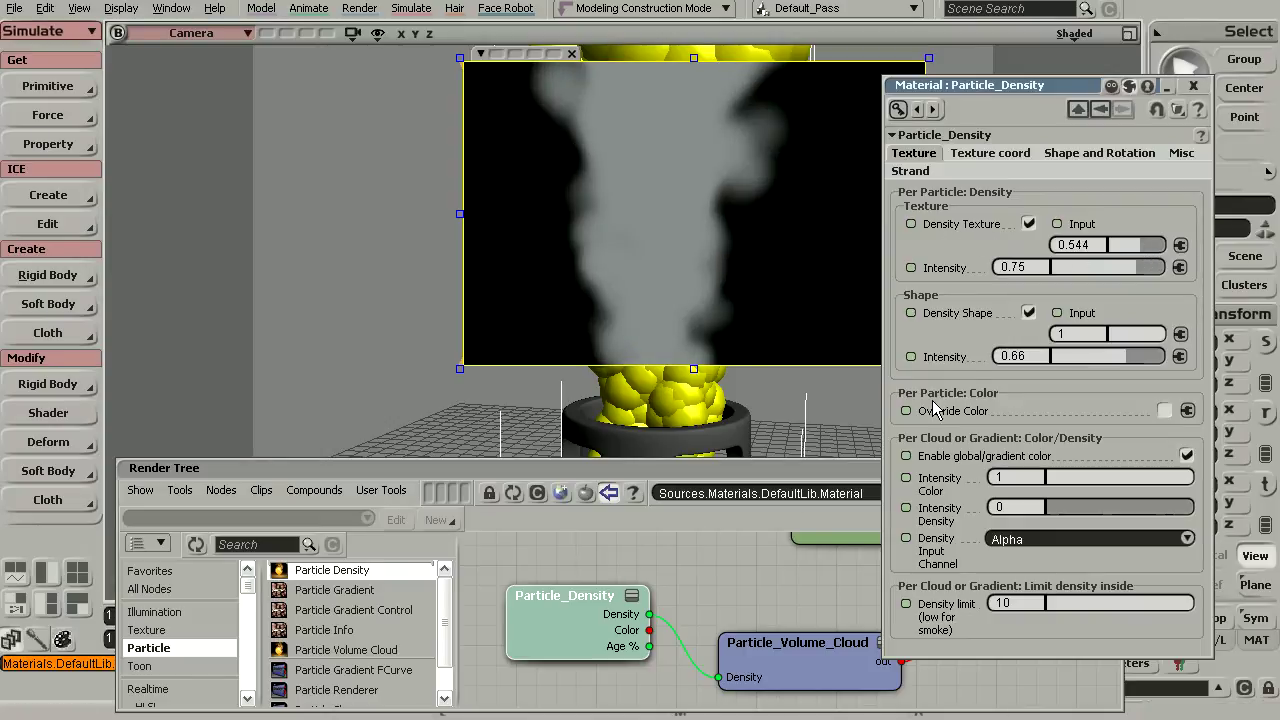
left_click(1140, 250)
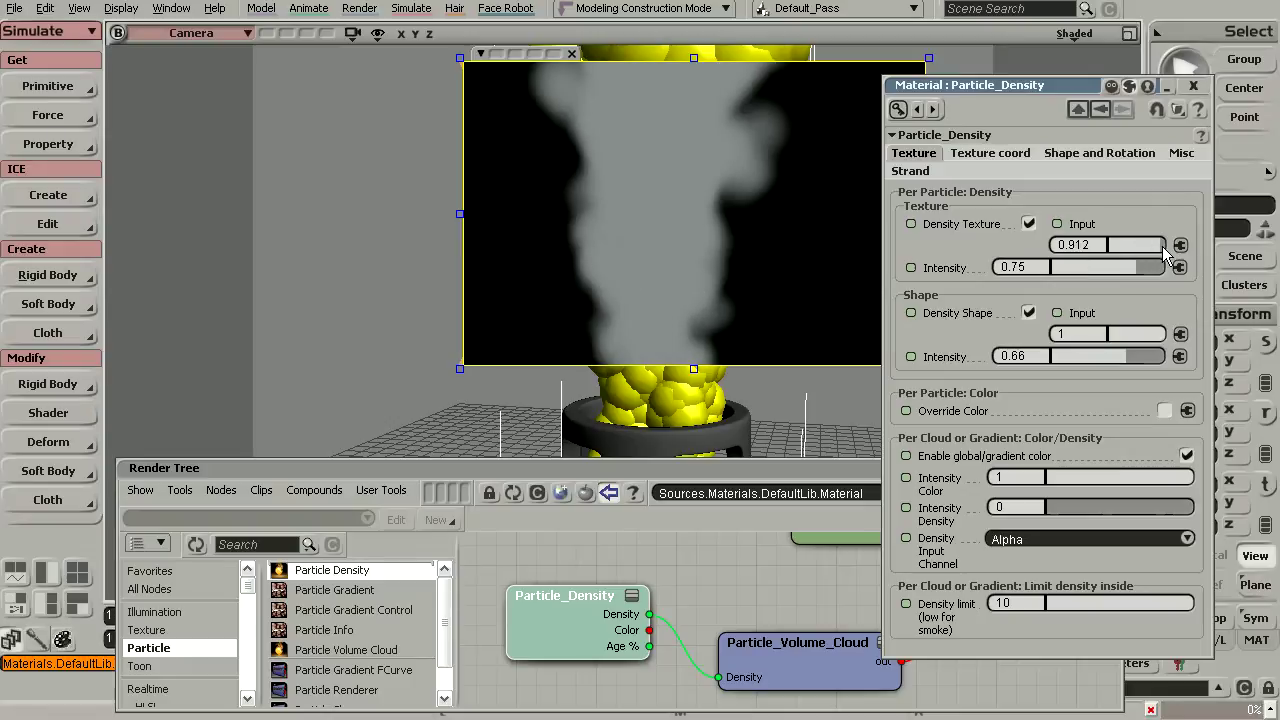
mouse_move(1155, 247)
left_mouse_down()
mouse_move(1170, 247)
mouse_move(1122, 245)
mouse_move(1163, 252)
left_mouse_up()
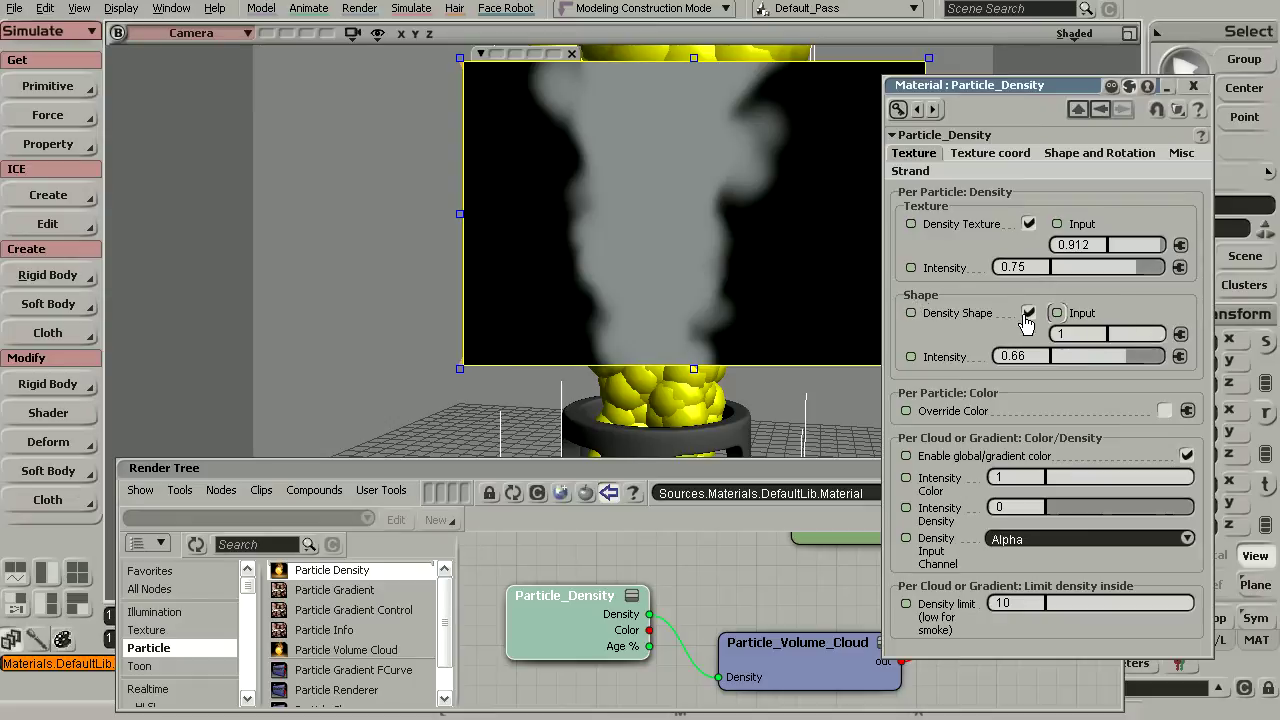
Try Density Shape inputs of 0.14 and 0.421, then set the value back to 1
left_click_drag(1159, 334, 1117, 333)
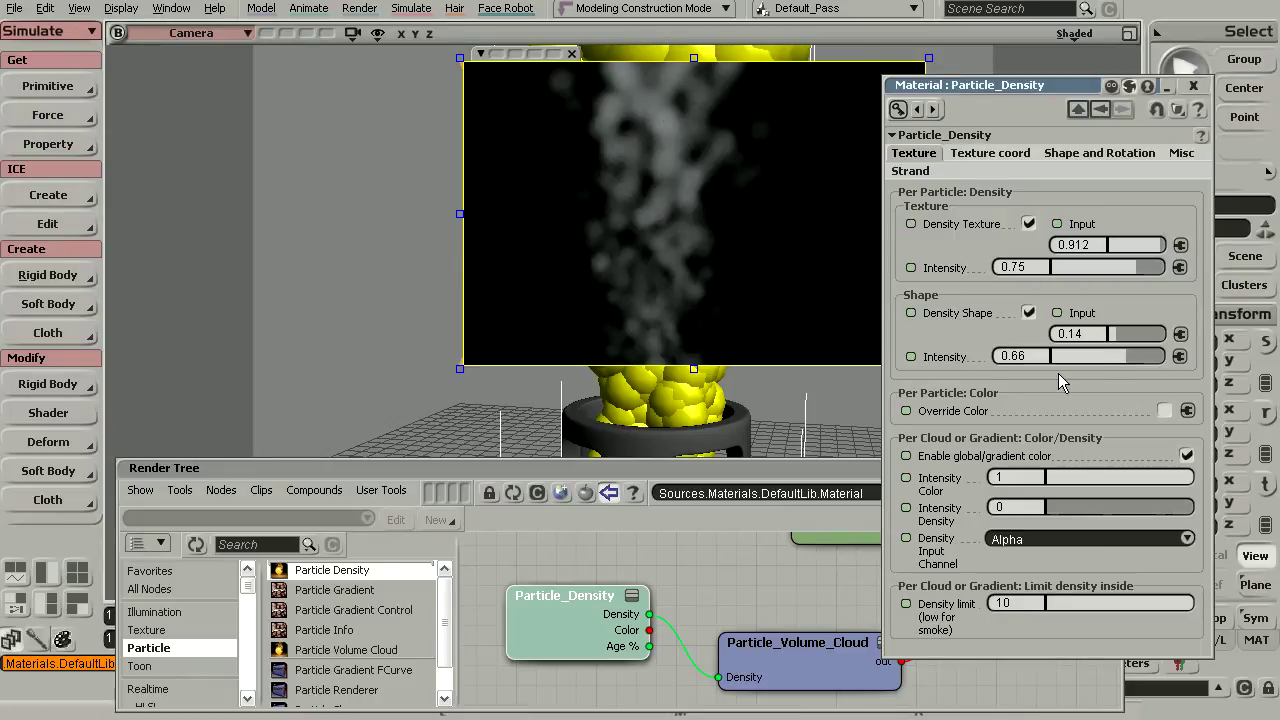
left_click_drag(1126, 331, 1133, 332)
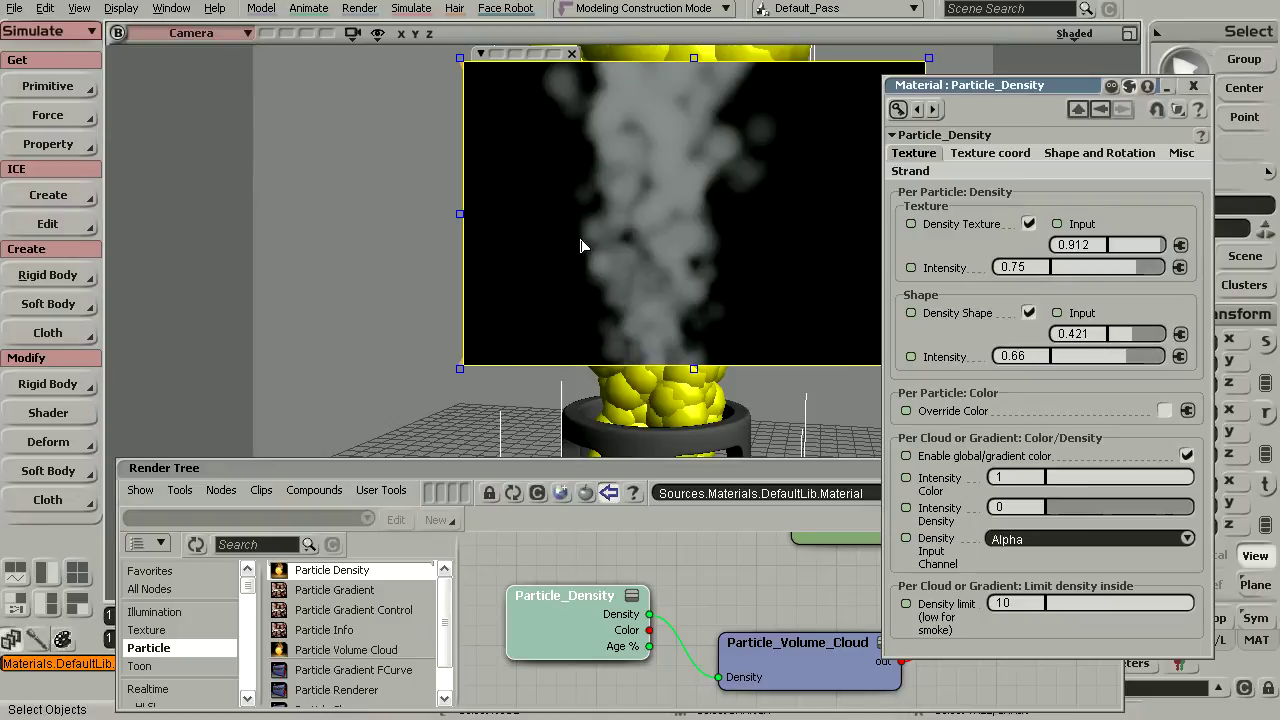
left_click_drag(1142, 333, 1172, 337)
left_click(1180, 334)
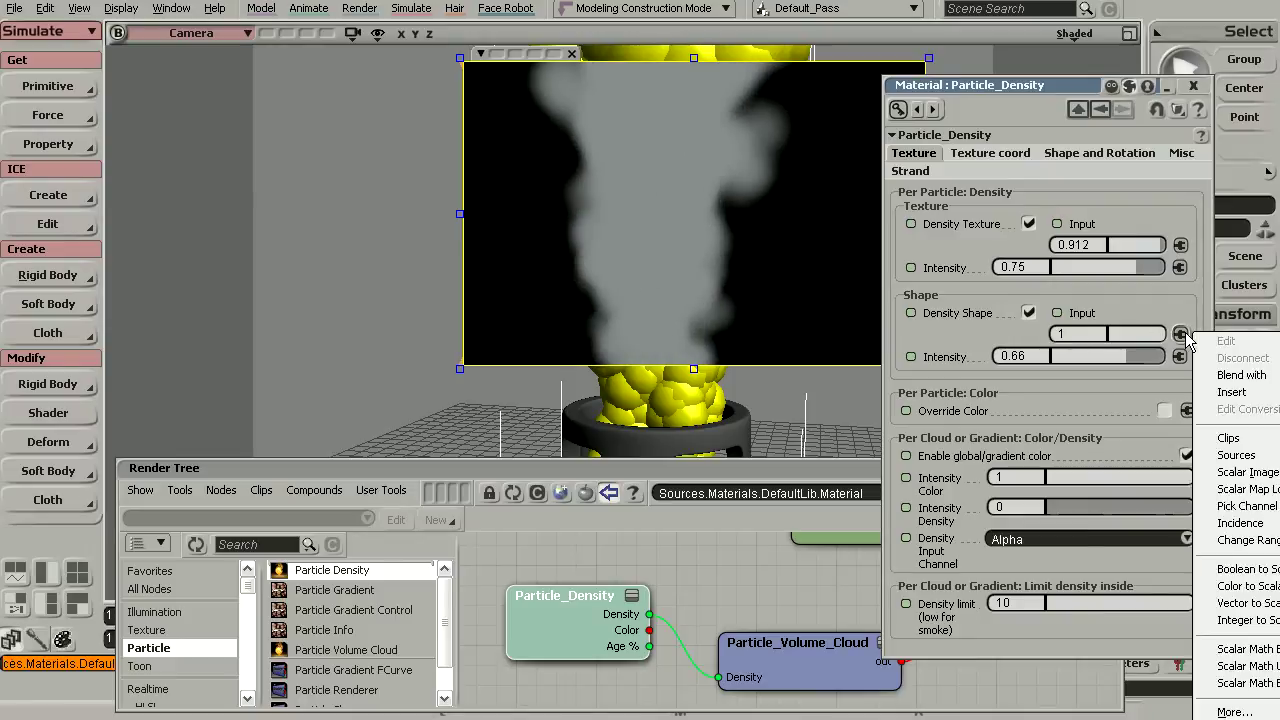
left_click_drag(1044, 88, 1046, 88)
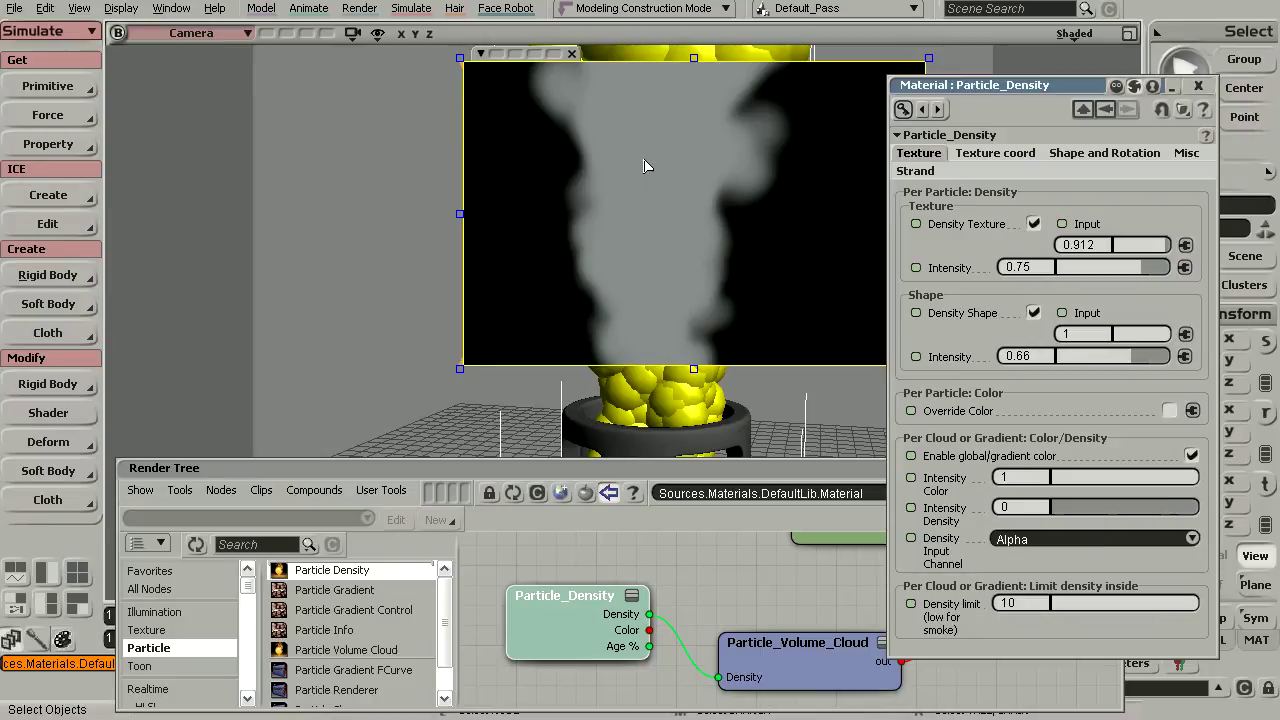
Set the Particle_Density node's Density limit to 1.178
left_click_drag(1102, 602, 1054, 604)
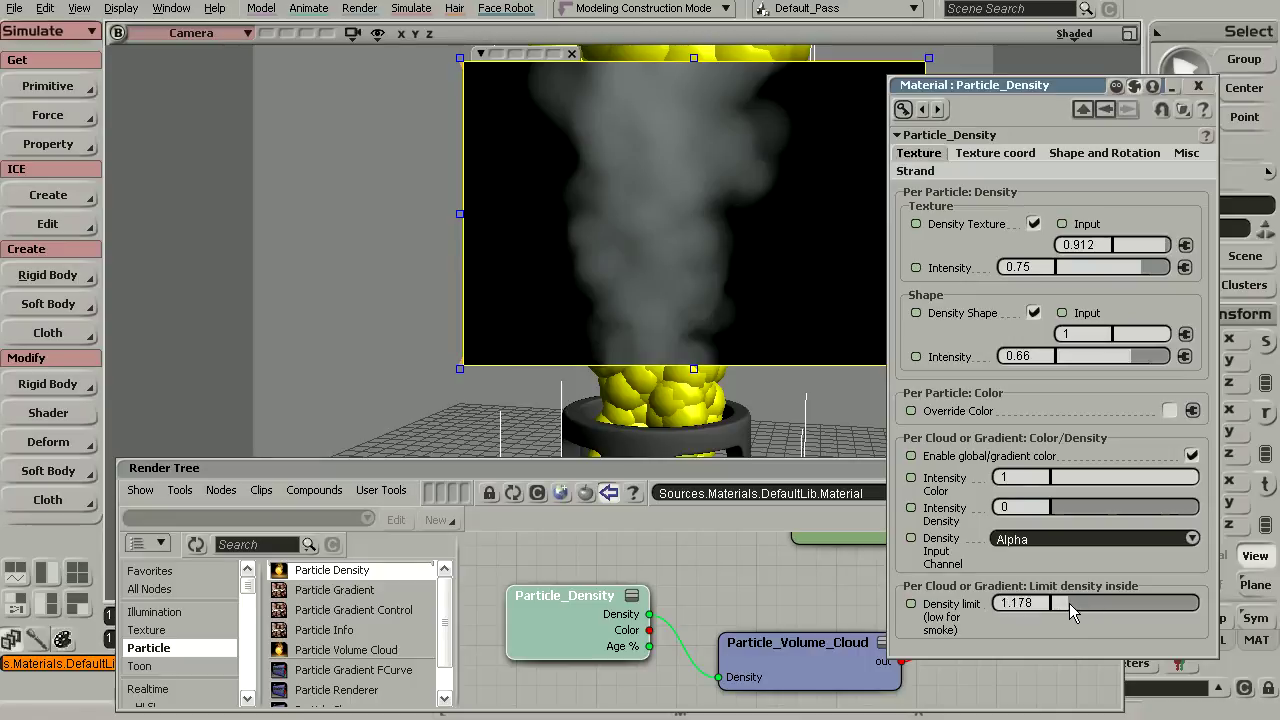
Try Density limit values of 2.524 and 0.302 on the Particle_Density node
left_click_drag(1069, 603, 1088, 603)
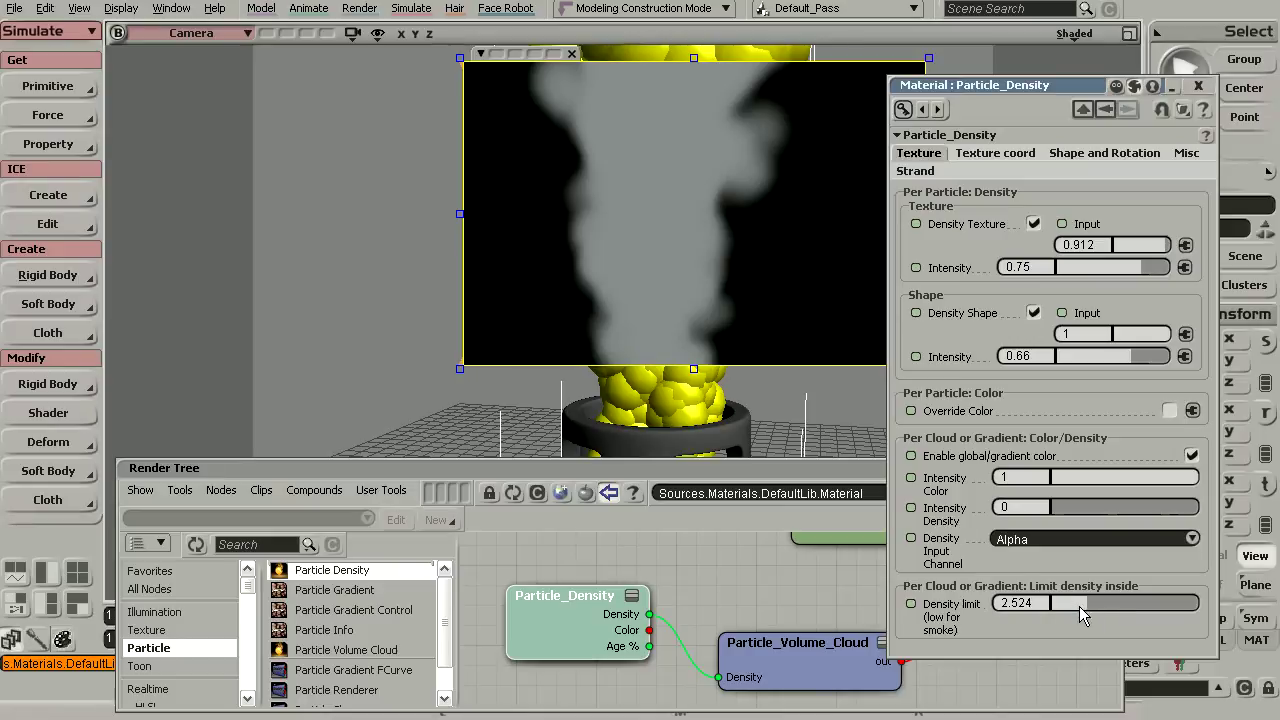
left_click_drag(1059, 608, 1055, 608)
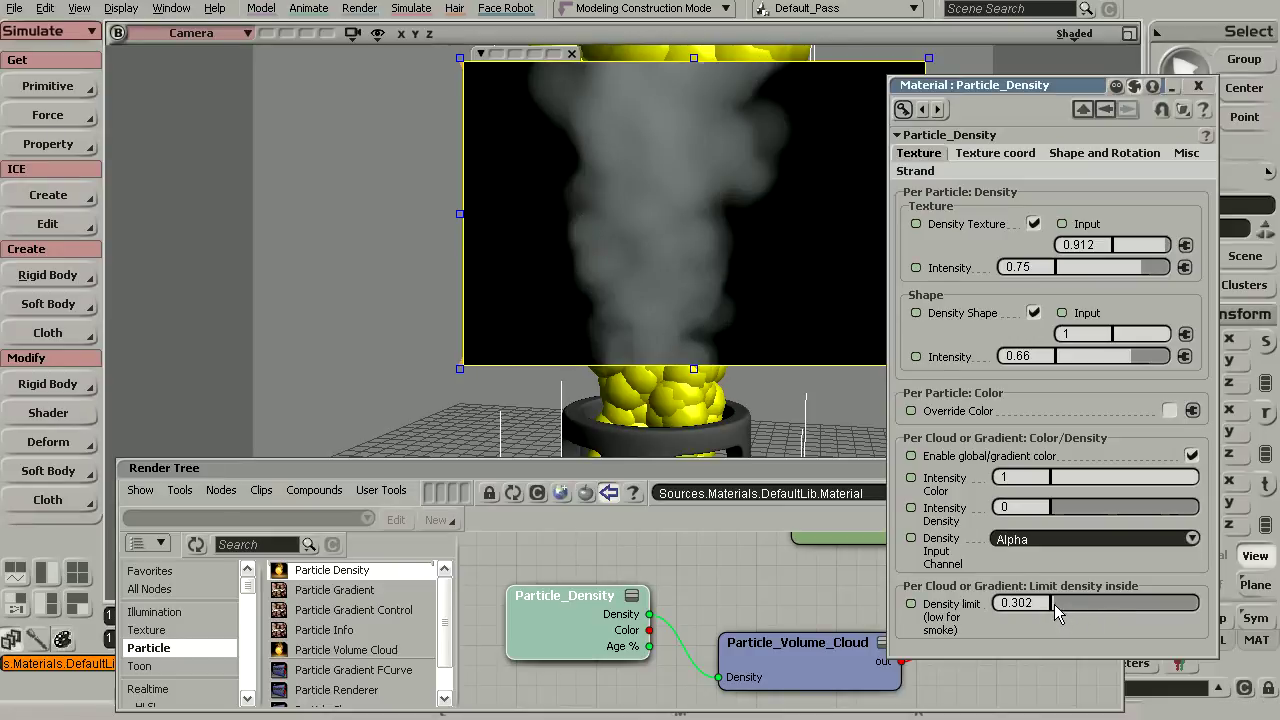
Review the Particle_Density node's texture coordinate and shape and rotation settings, then return to its texture settings
left_click(982, 157)
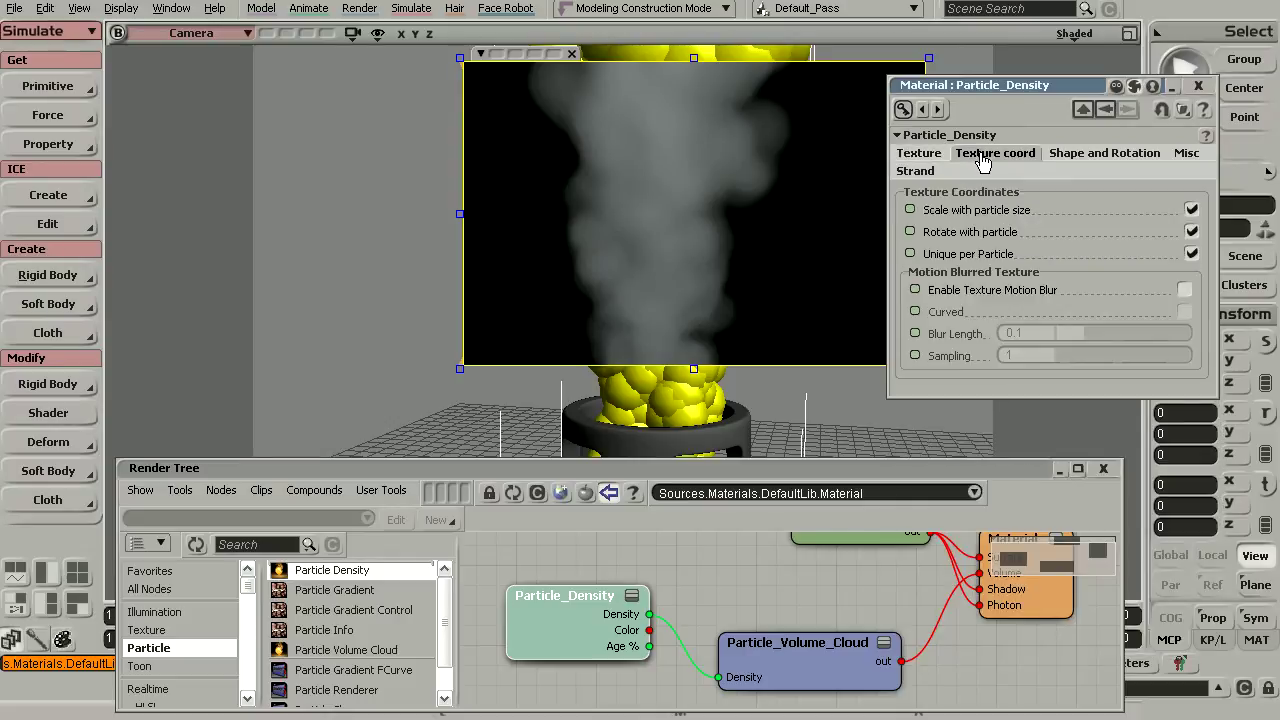
left_click(1108, 156)
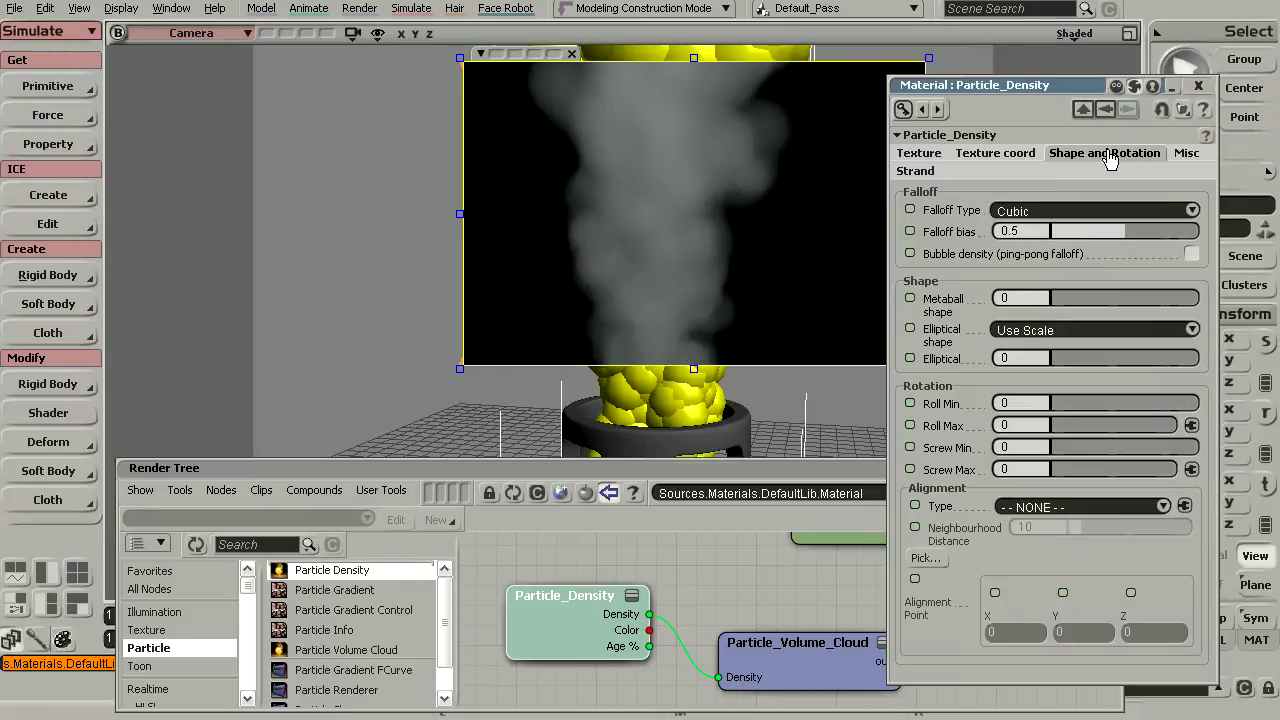
left_click(996, 160)
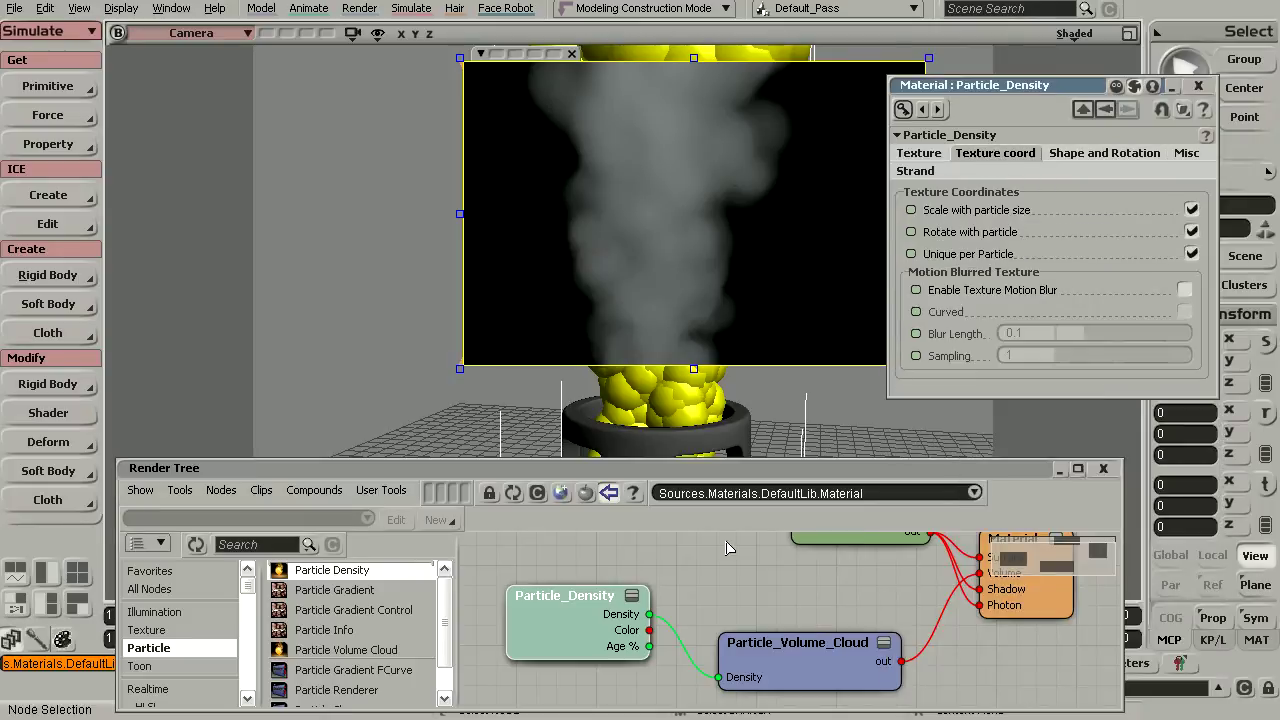
left_click(1075, 159)
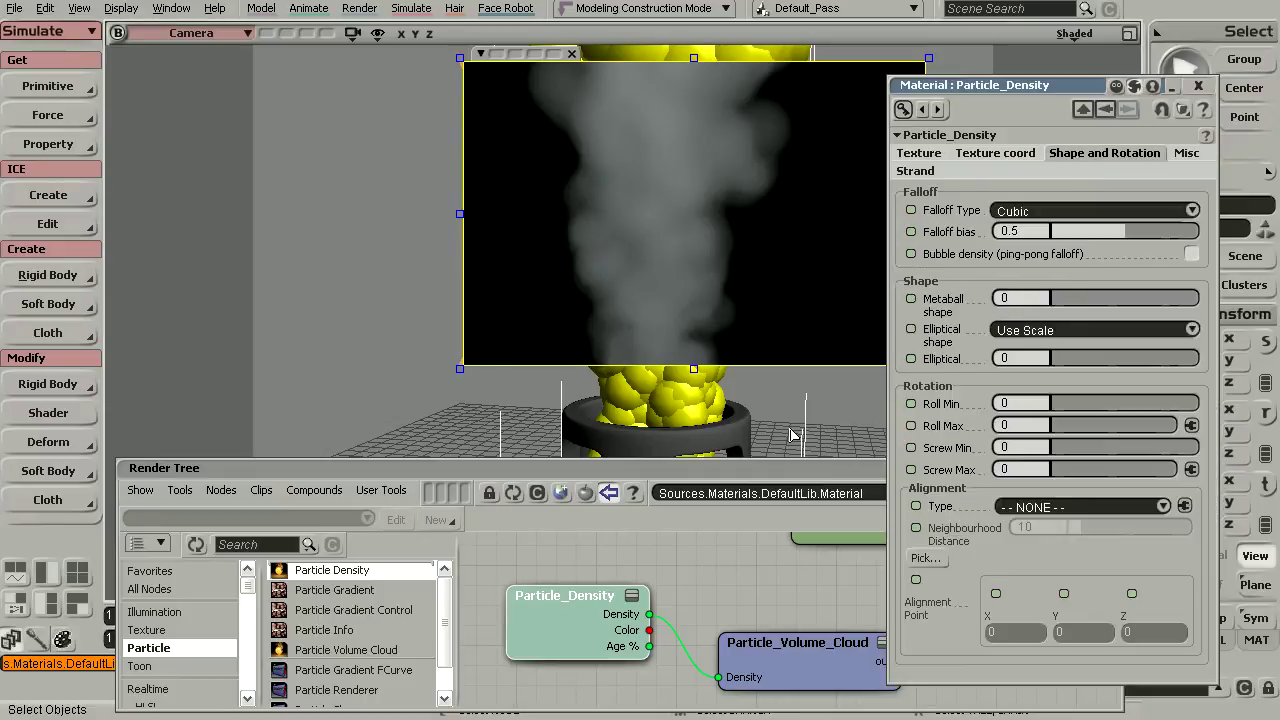
left_click_drag(569, 615, 565, 613)
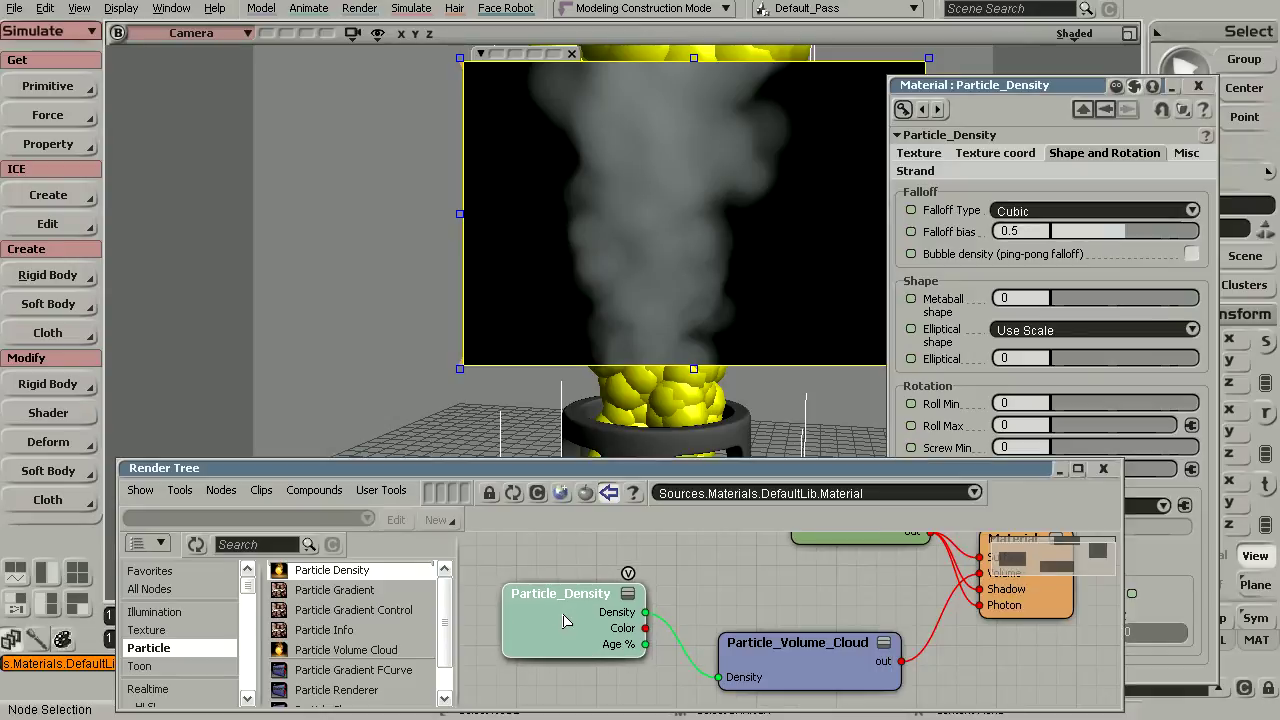
double_click(1006, 88)
double_click(998, 88)
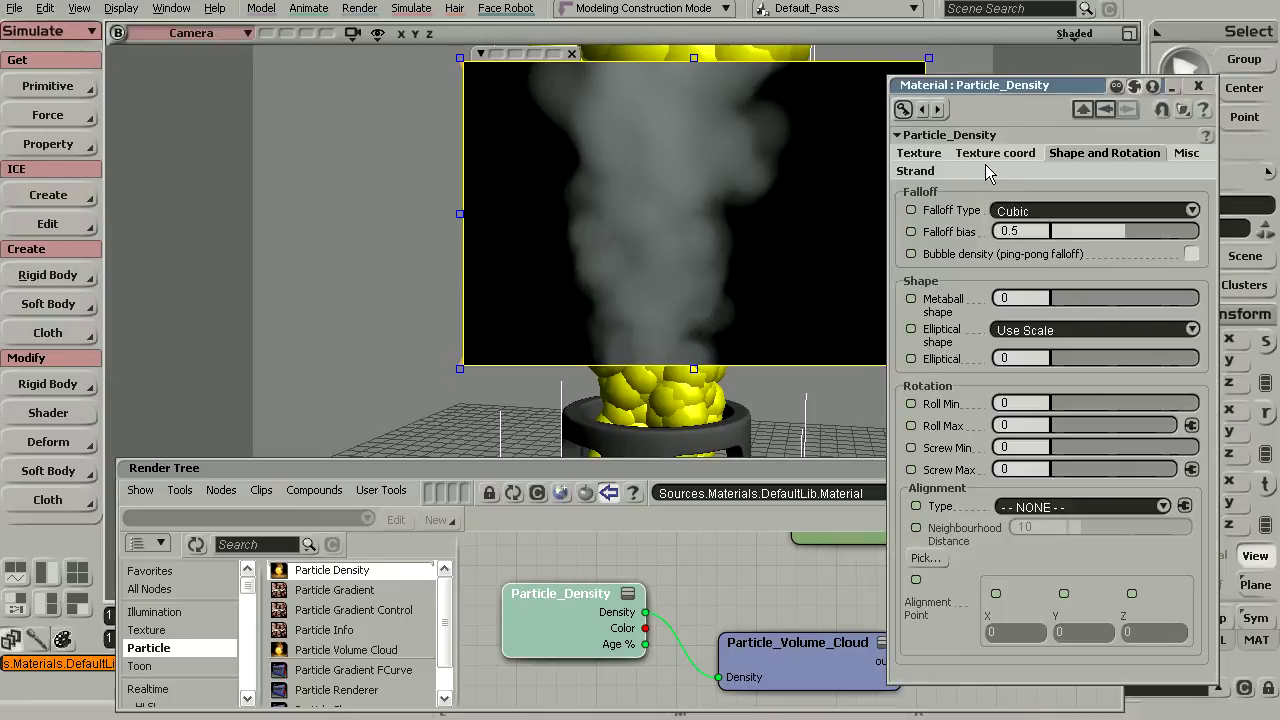
left_click(918, 153)
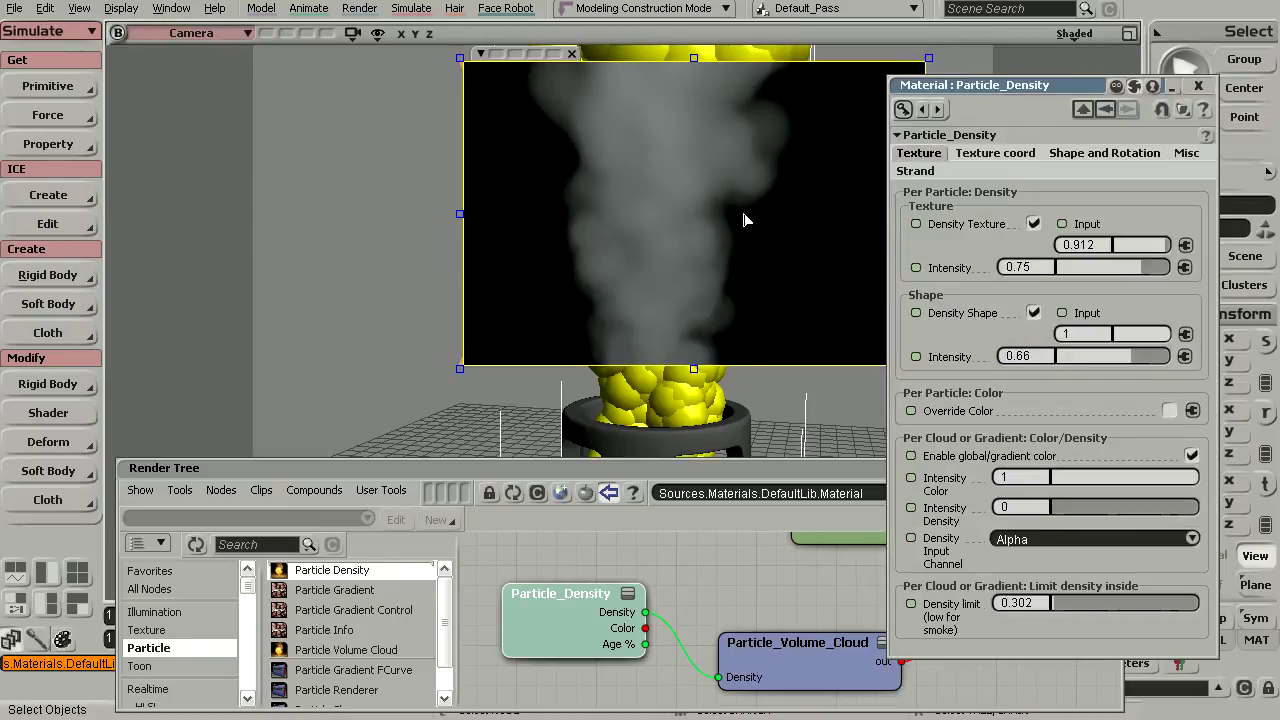
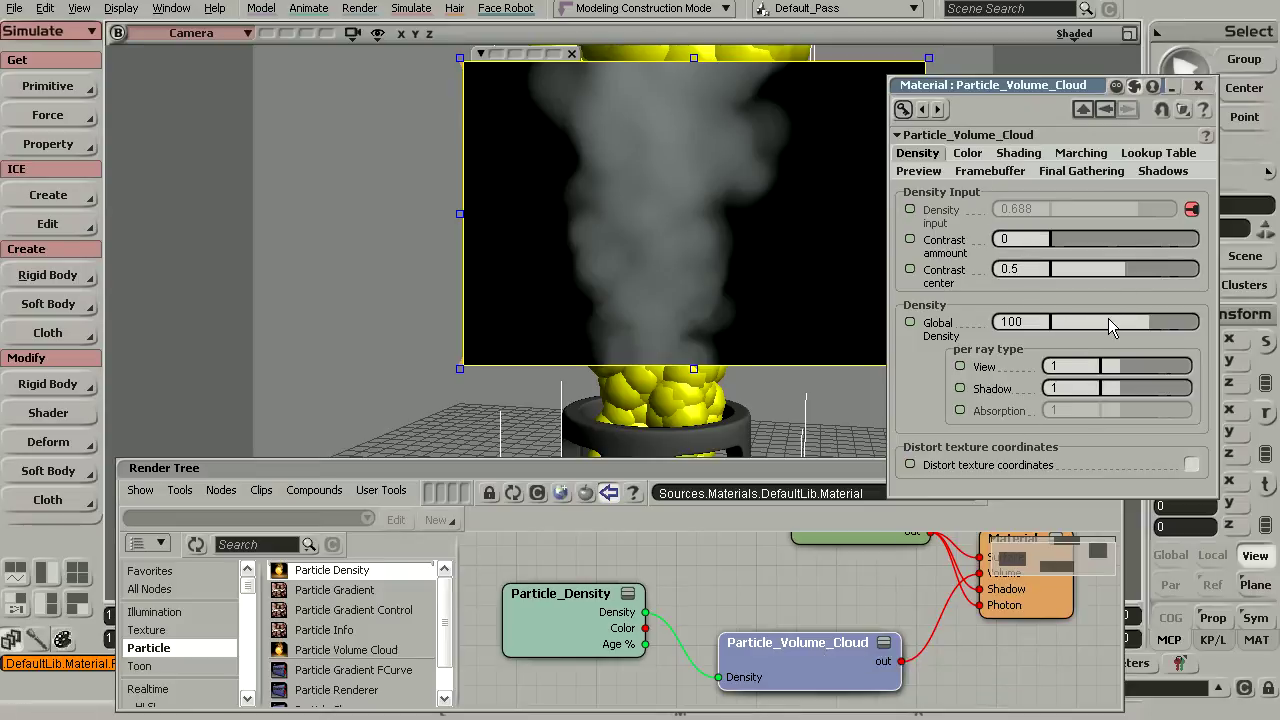
Try Global Density values of 76.007, 16.204 and 48.639 on the Particle_Volume_Cloud node, then set it to 43.571
left_click_drag(1097, 318, 1126, 322)
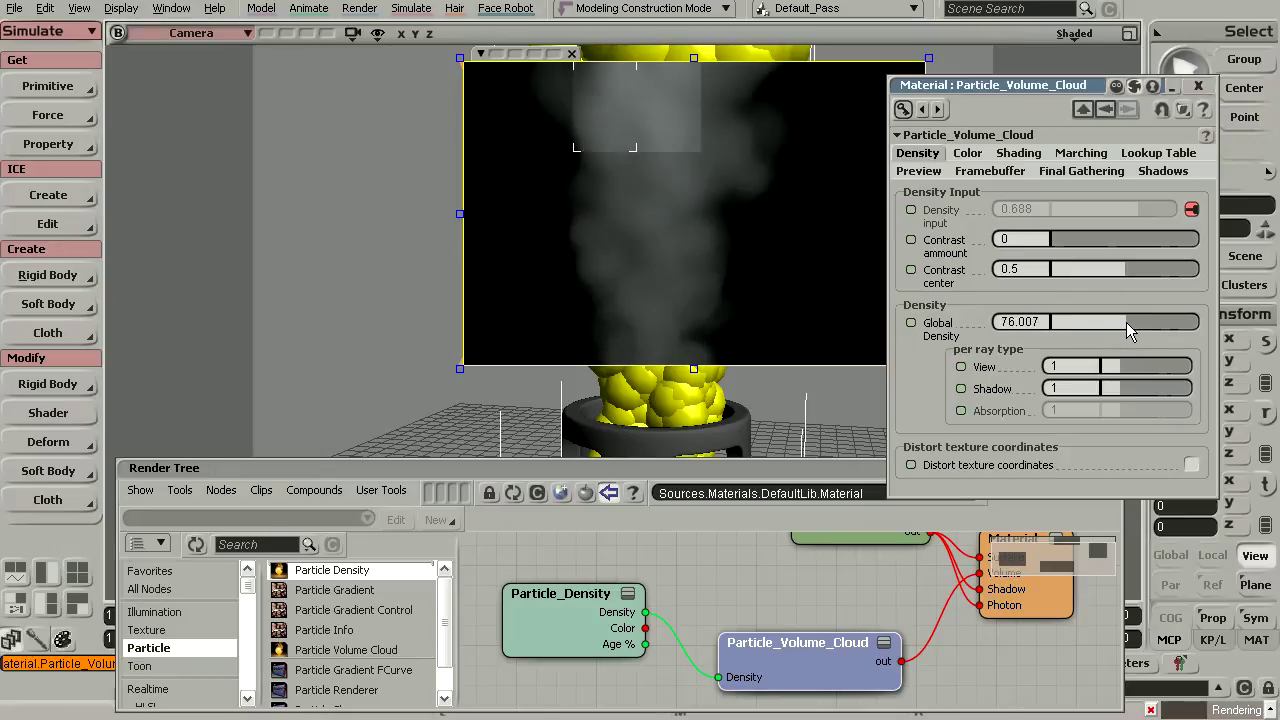
left_click(582, 637)
left_click(1028, 604)
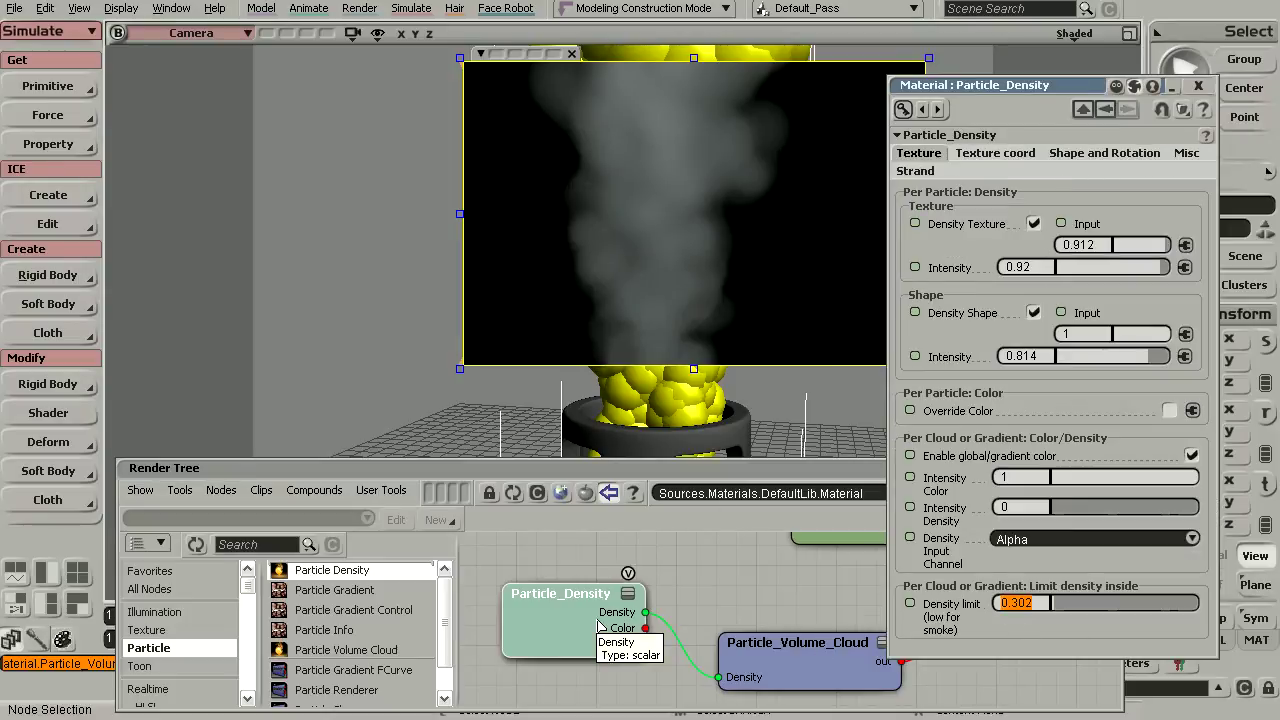
left_click(830, 662)
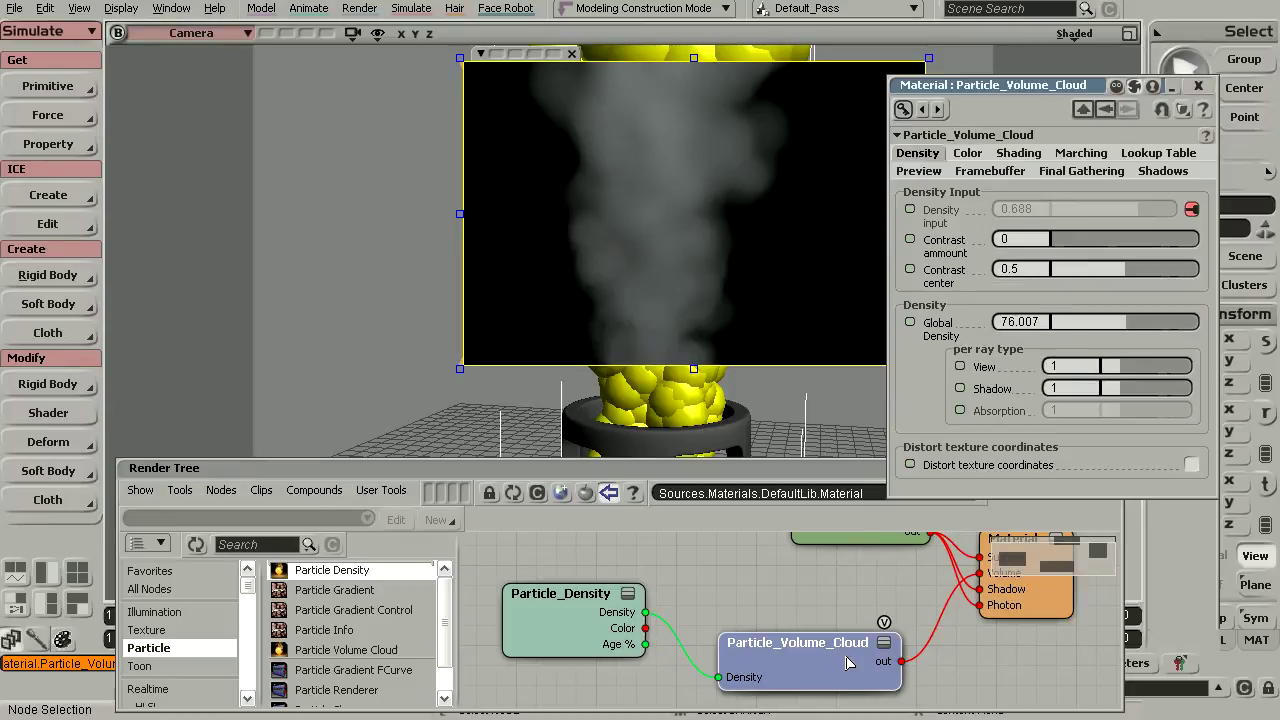
left_click_drag(567, 618, 555, 617)
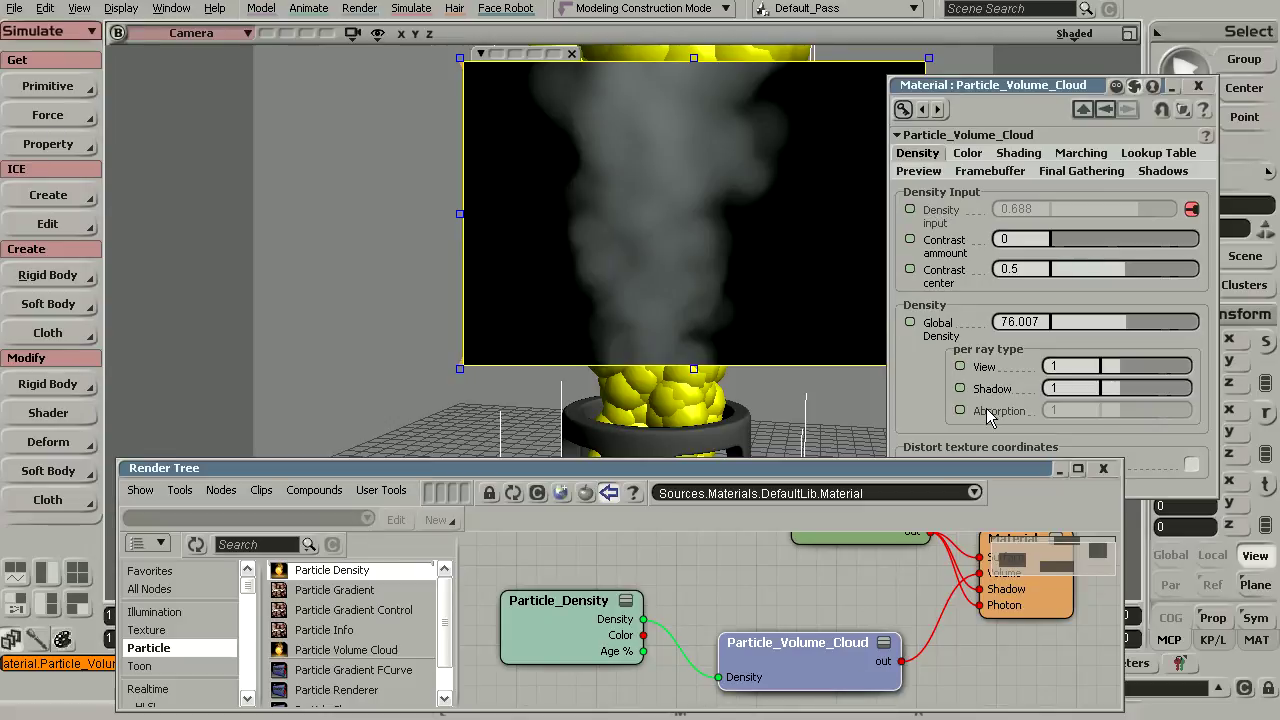
left_click_drag(978, 86, 982, 80)
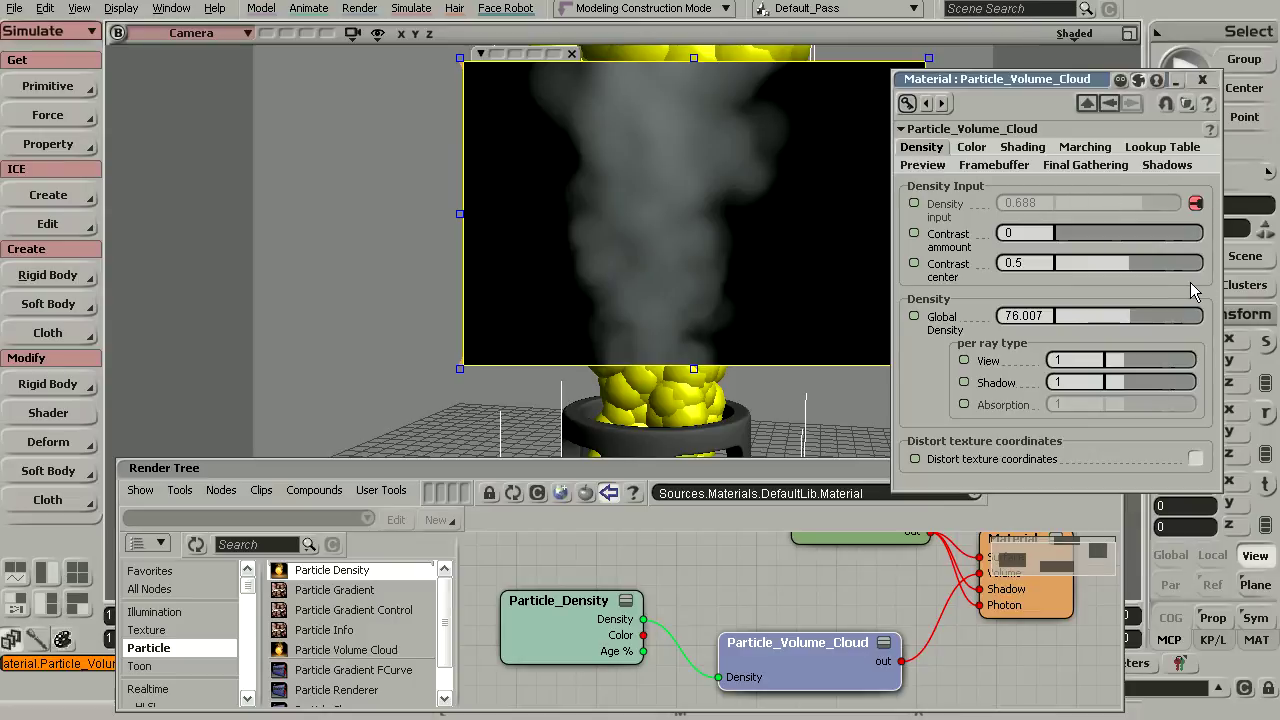
left_click(1032, 316)
left_click(1071, 314)
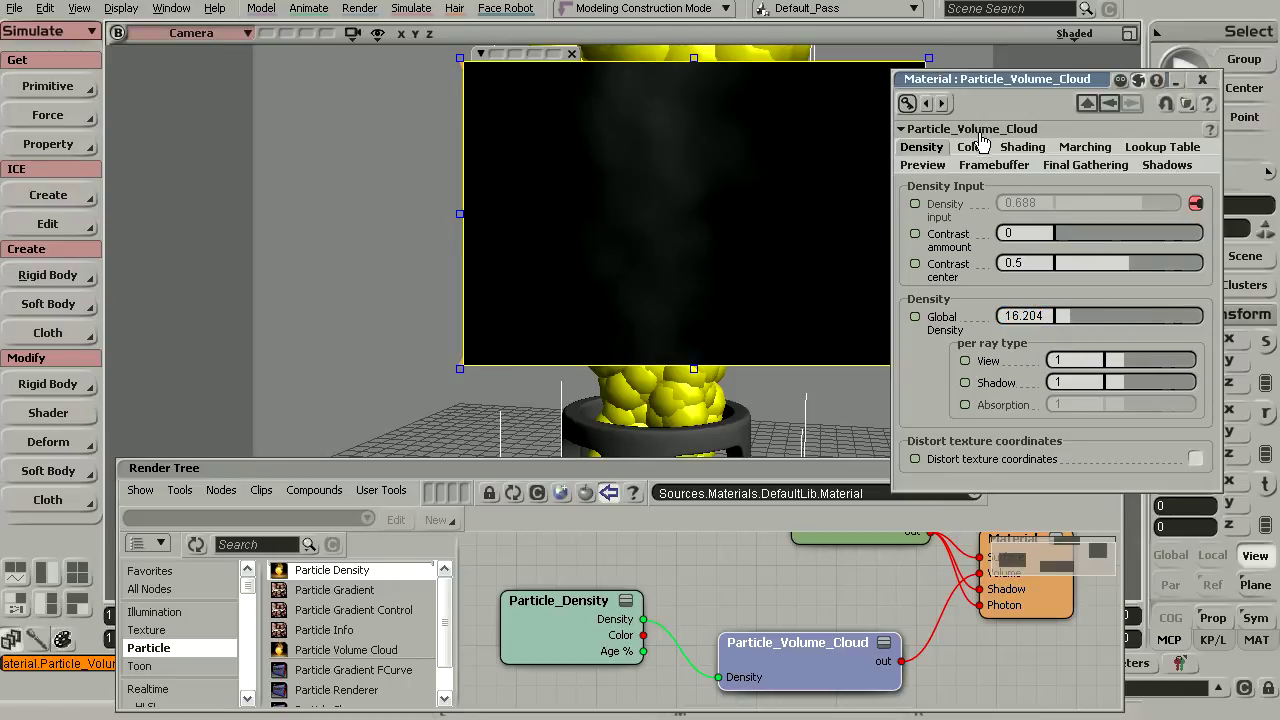
left_click_drag(1069, 318, 1103, 317)
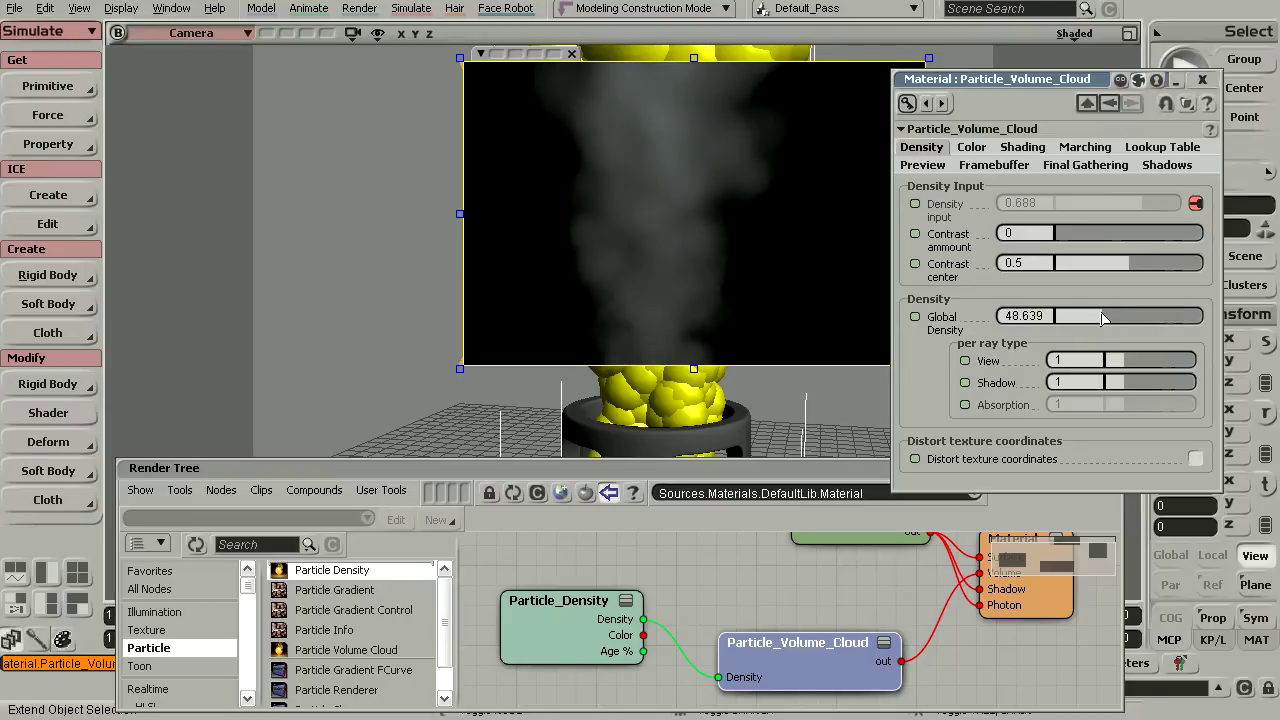
mouse_move(1079, 316)
left_mouse_down()
mouse_move(1065, 315)
mouse_move(1099, 314)
left_mouse_up()
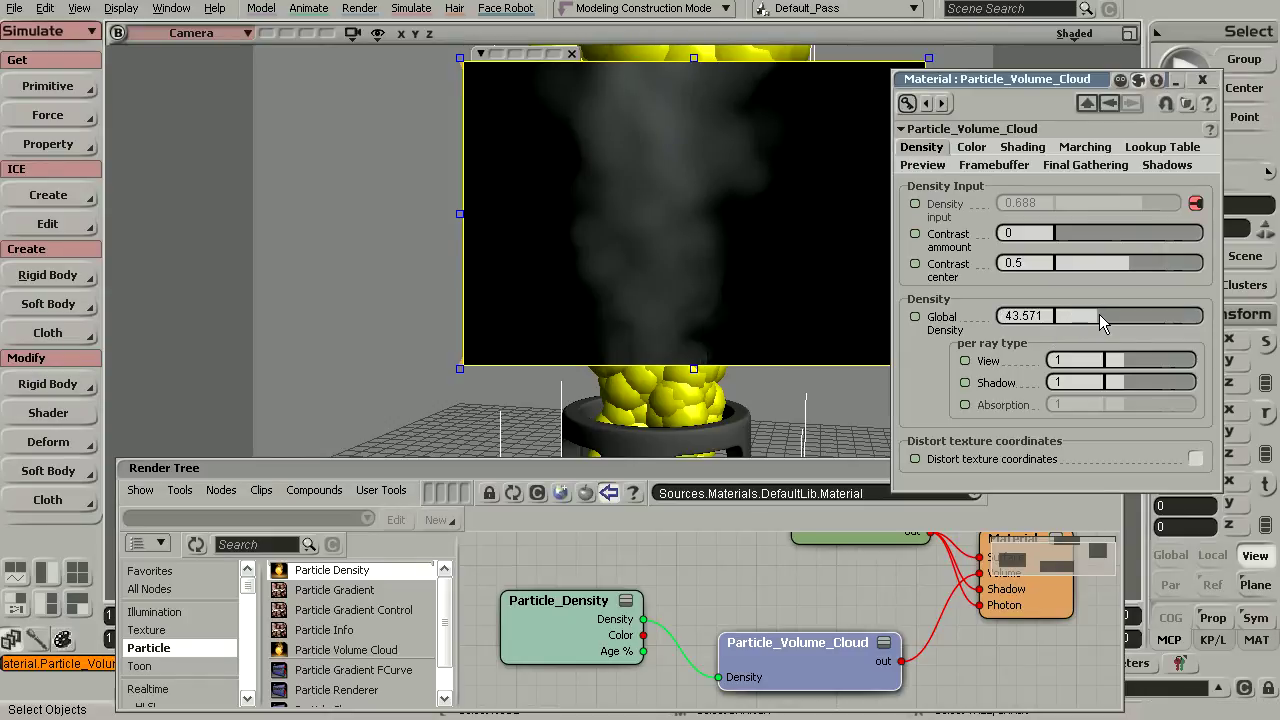
Try a Density limit of 0.908 on the Particle_Density node, then set it to 0.235
left_click(550, 600)
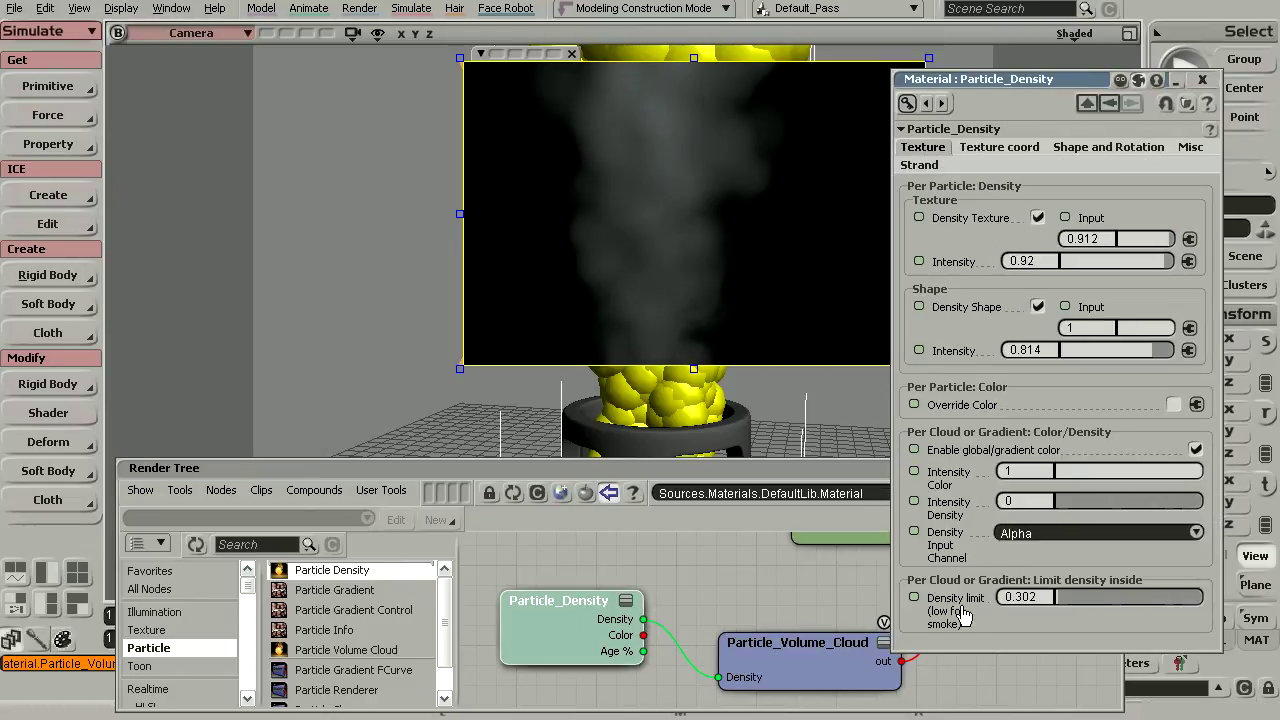
left_click(1062, 607)
key("ctrl+z")
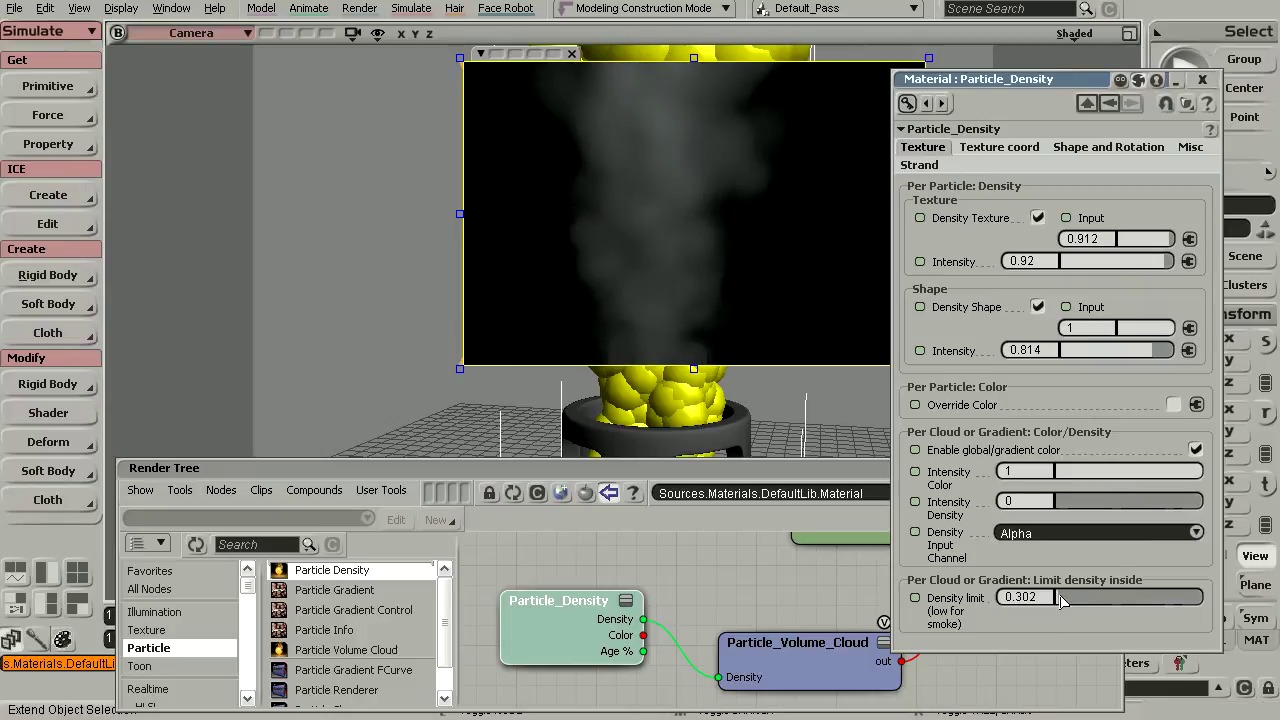
left_click_drag(1056, 598, 1068, 598)
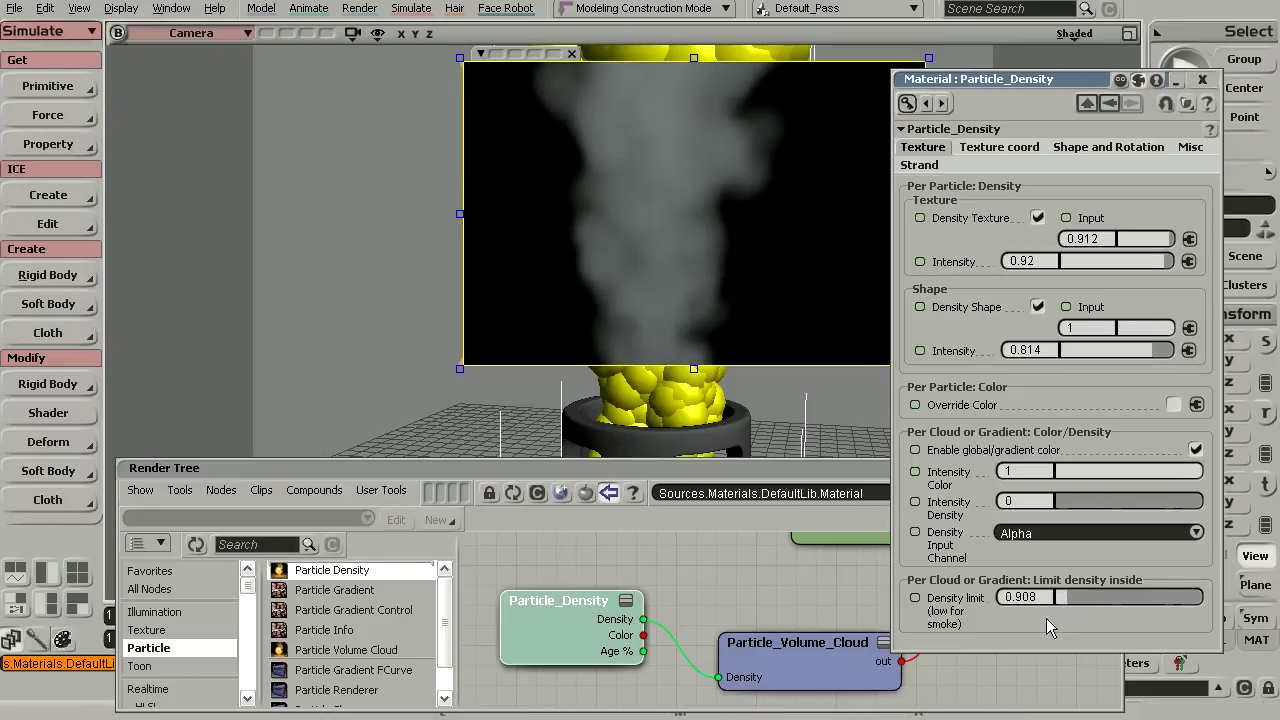
left_click_drag(1063, 598, 1058, 598)
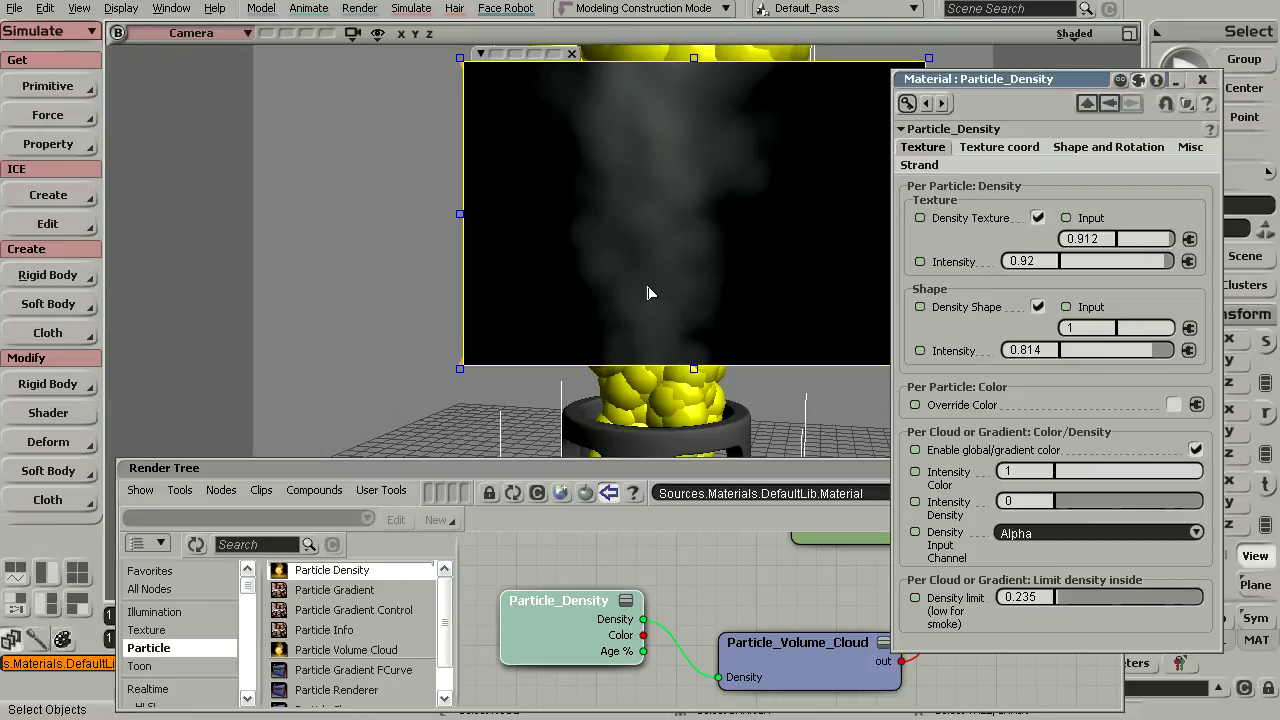
Close the node properties, remove the render region and make the Render Tree window taller
left_click(1203, 79)
key("q")
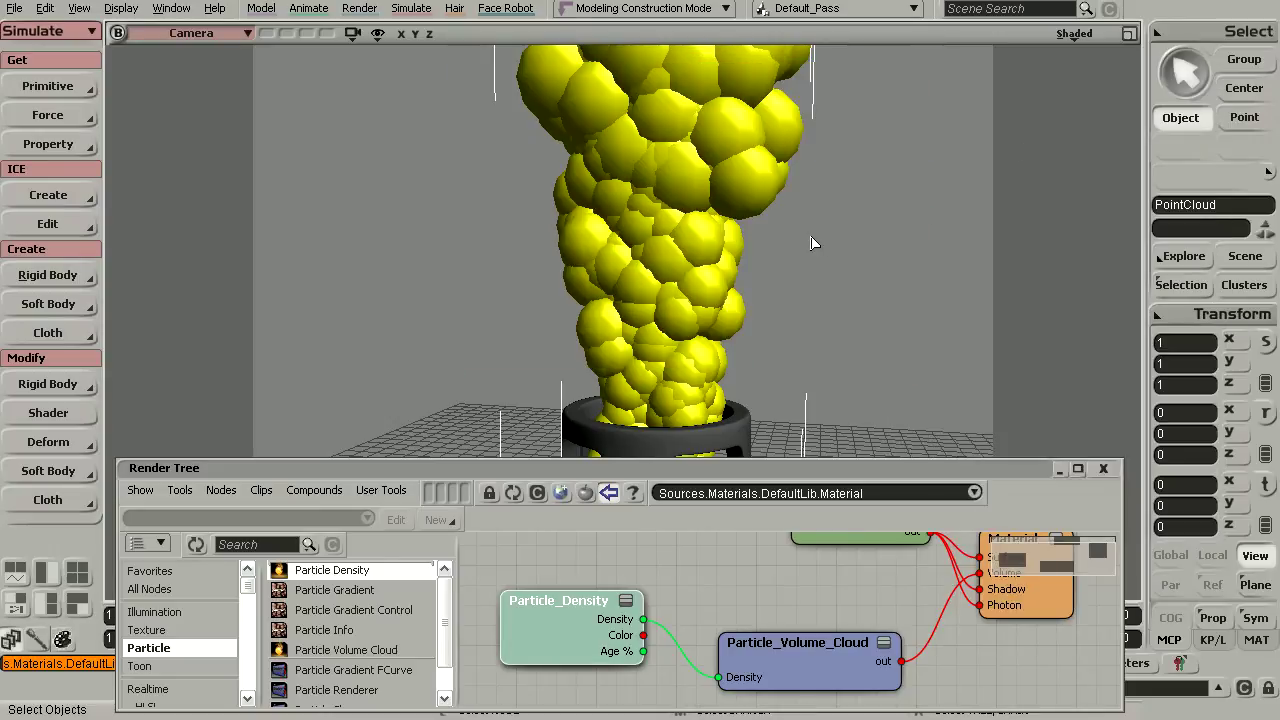
left_click_drag(797, 458, 797, 341)
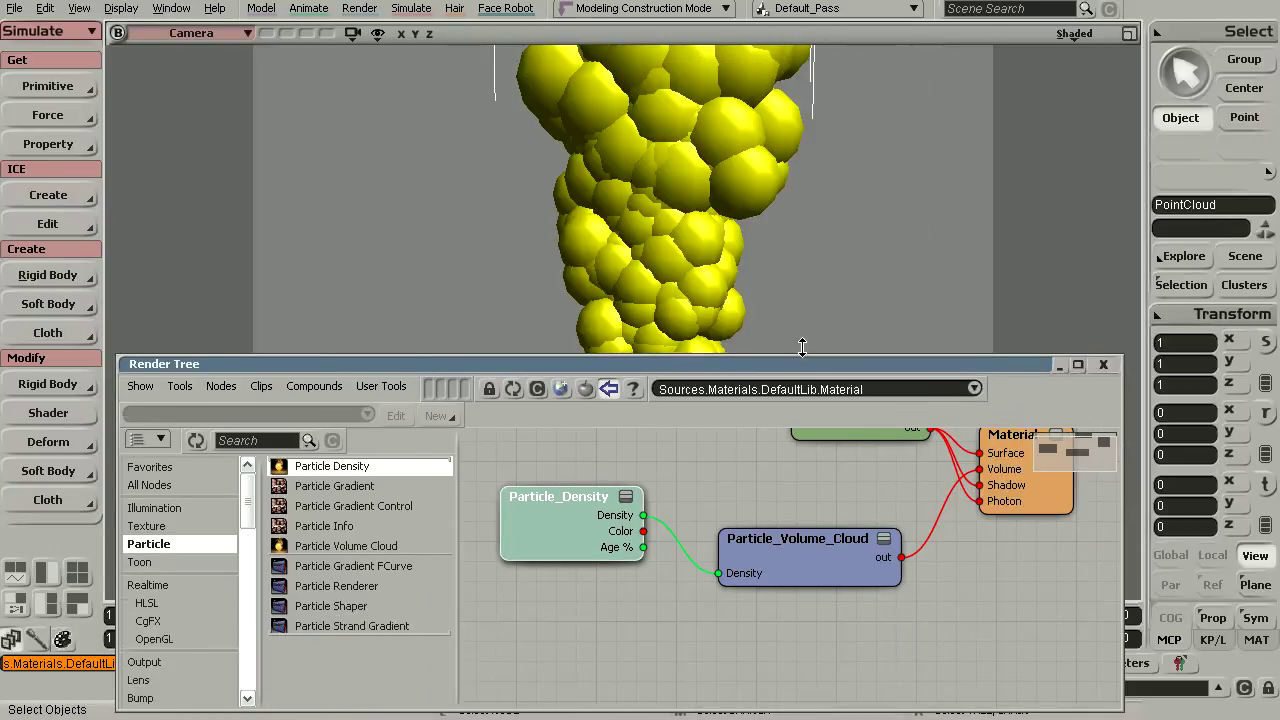
Reposition the Particle_Volume_Cloud and Particle_Density nodes in the Render Tree graph
left_click_drag(736, 575, 766, 574)
left_click_drag(846, 562, 880, 577)
left_click(803, 494)
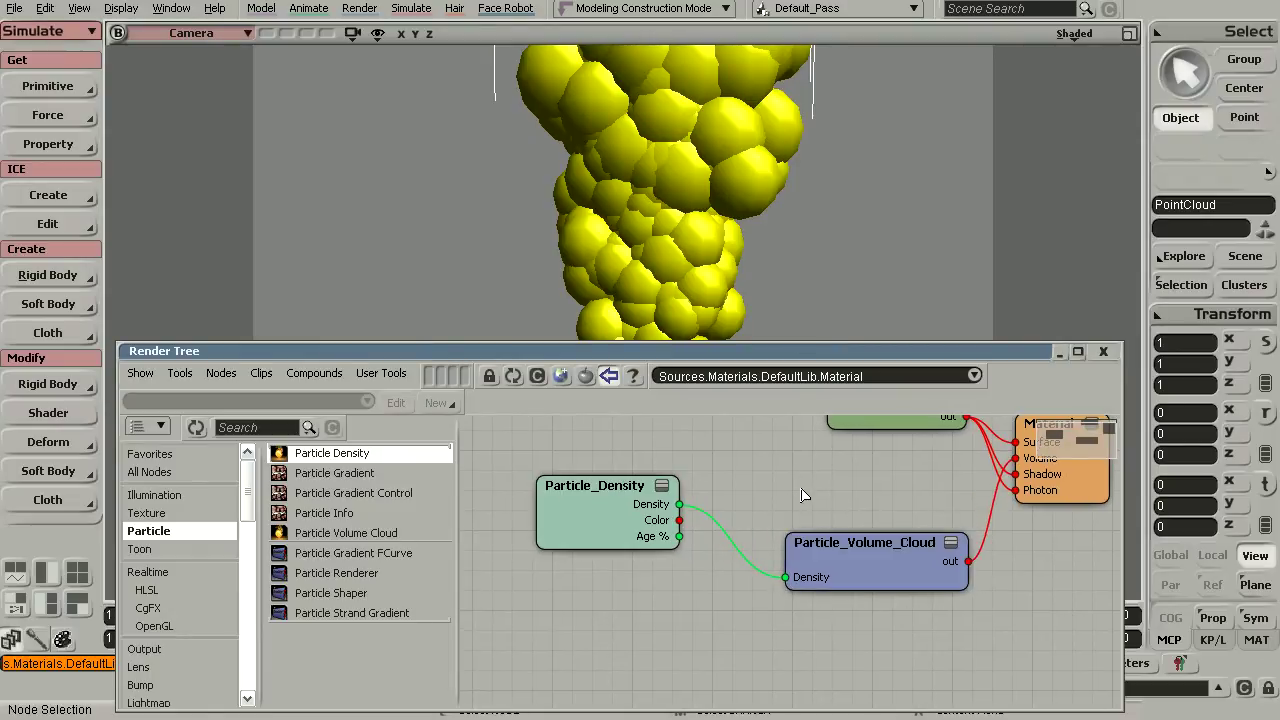
left_click(880, 570)
left_click(615, 526)
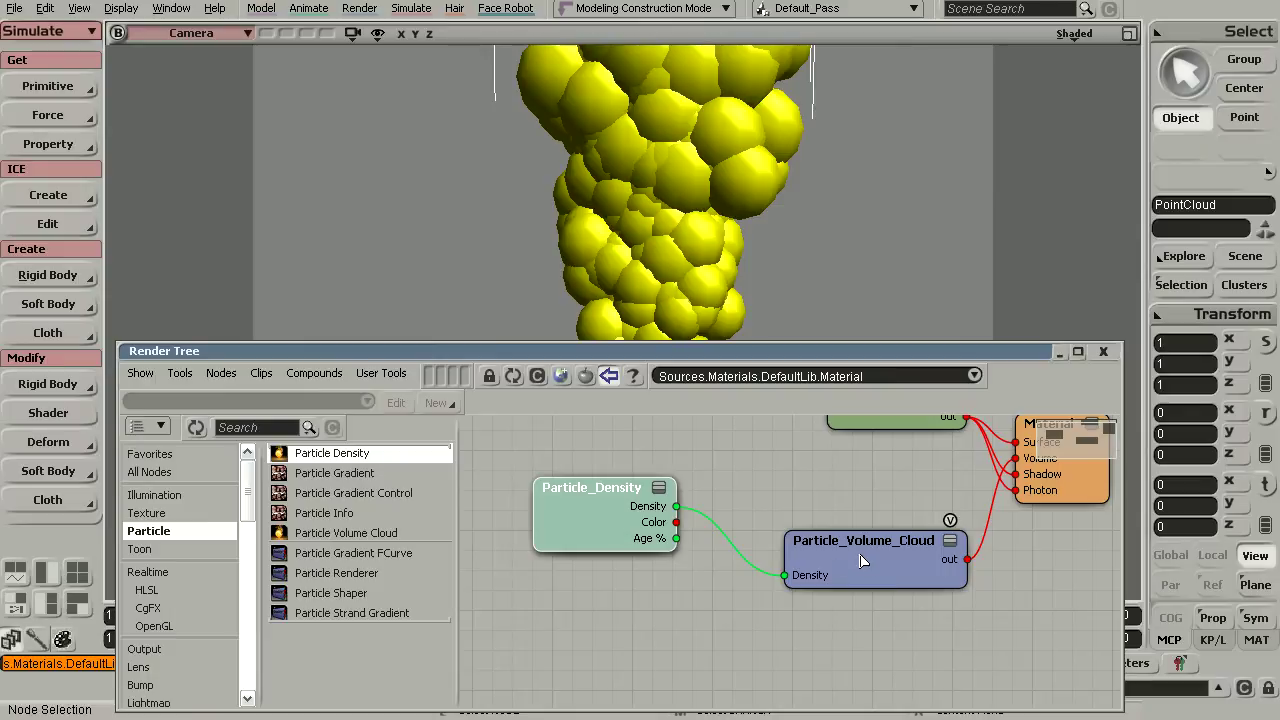
left_click_drag(857, 560, 850, 558)
left_click_drag(713, 473, 754, 495)
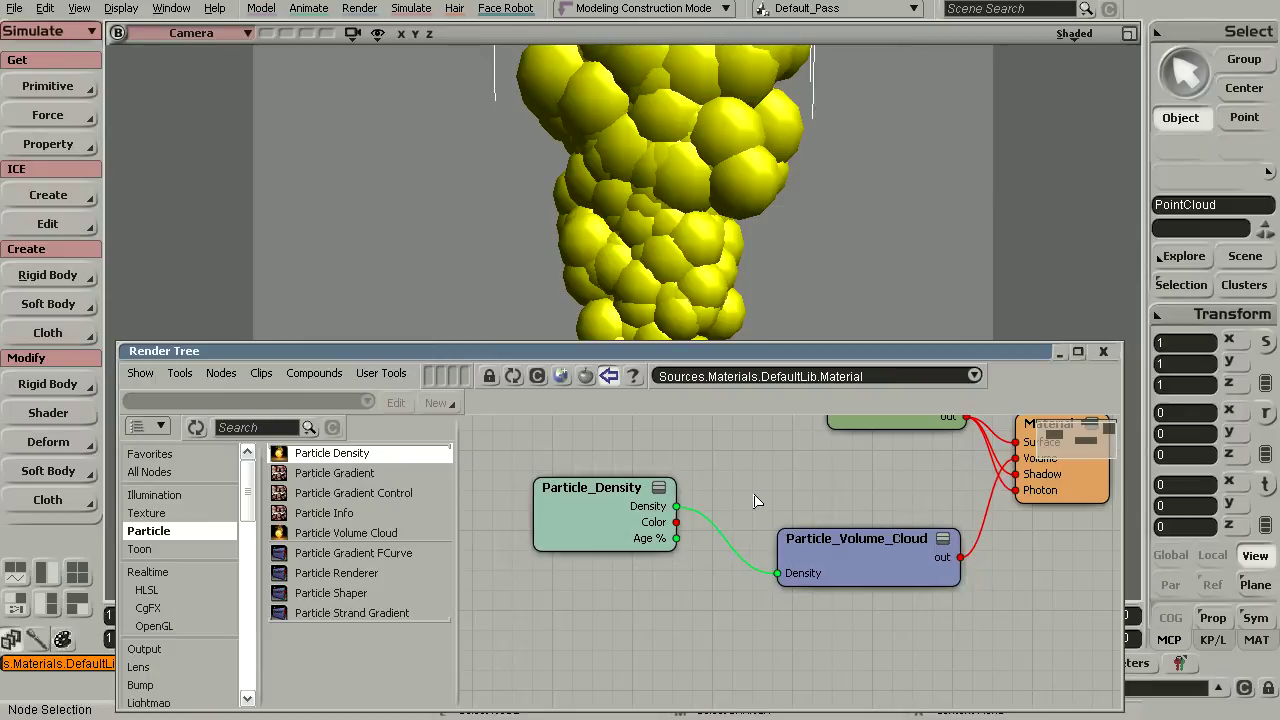
left_click(755, 571)
left_click(727, 570)
Add a Particle Renderer node to the Render Tree and place it below the Particle_Volume_Cloud node
left_click(335, 558)
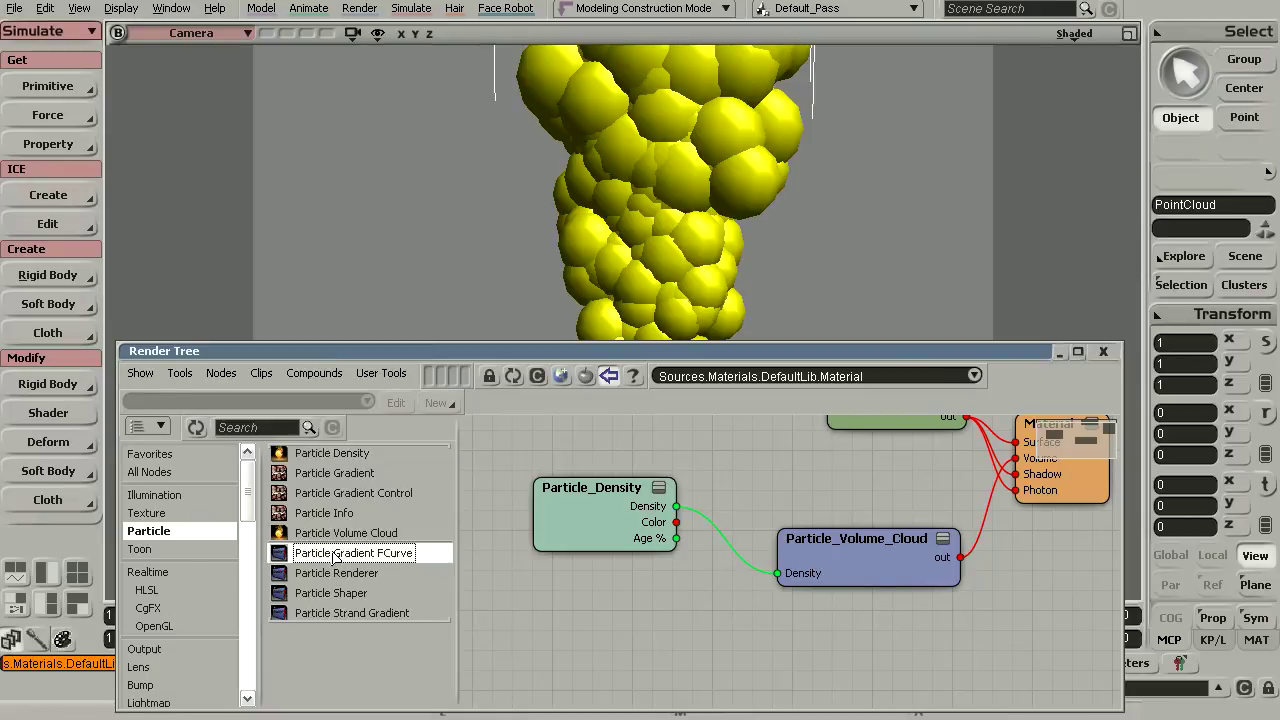
left_click(335, 578)
left_click(324, 597)
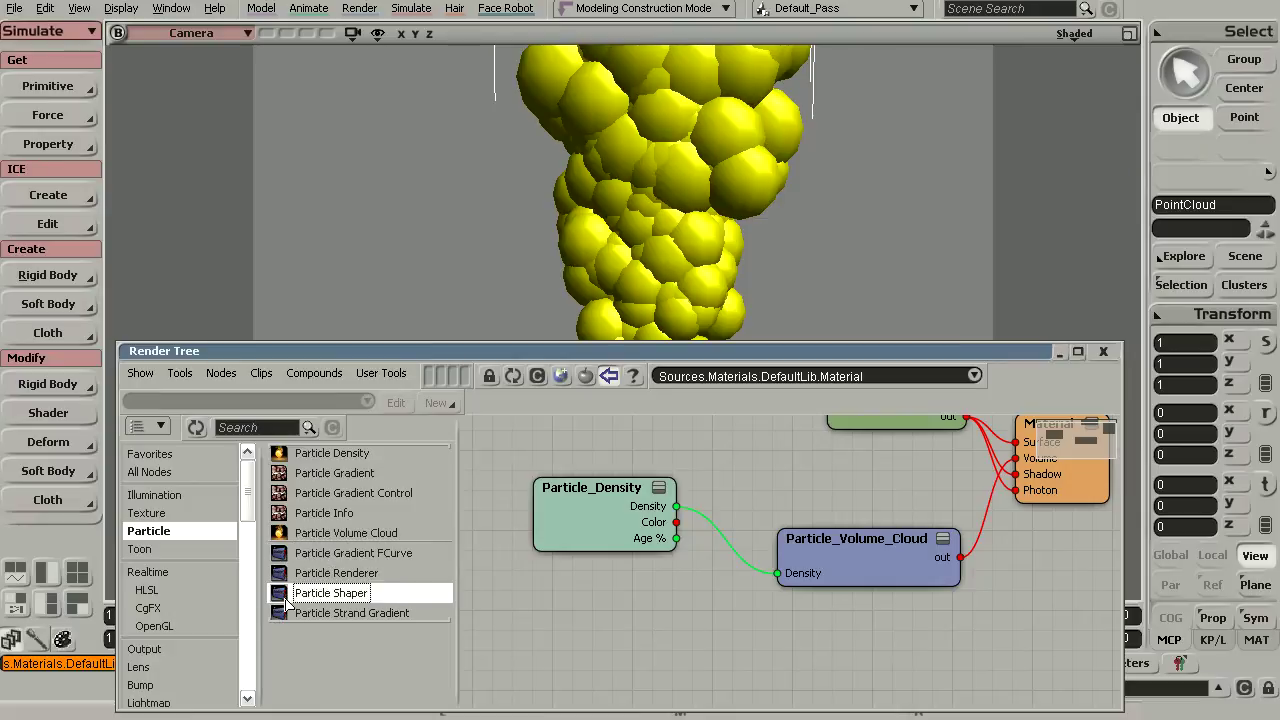
left_click(341, 578)
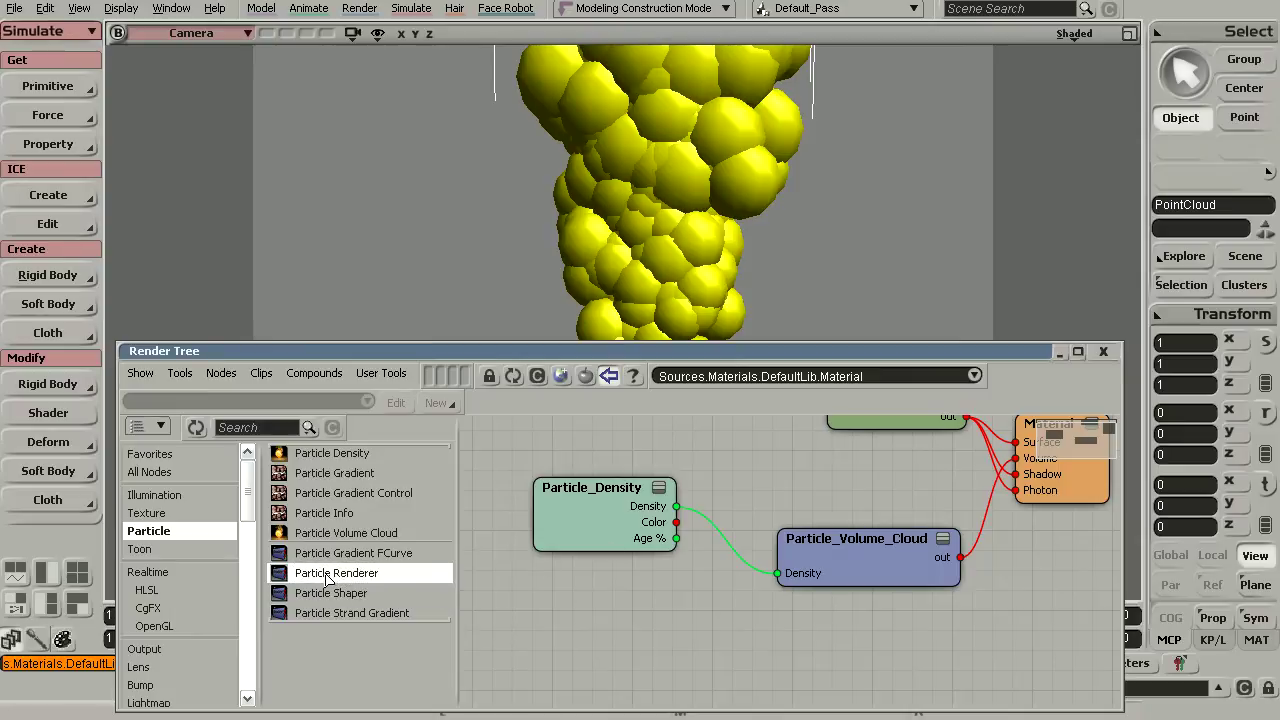
left_click_drag(324, 578, 553, 628)
left_click_drag(643, 651, 813, 654)
middle_click_drag(788, 634, 703, 624)
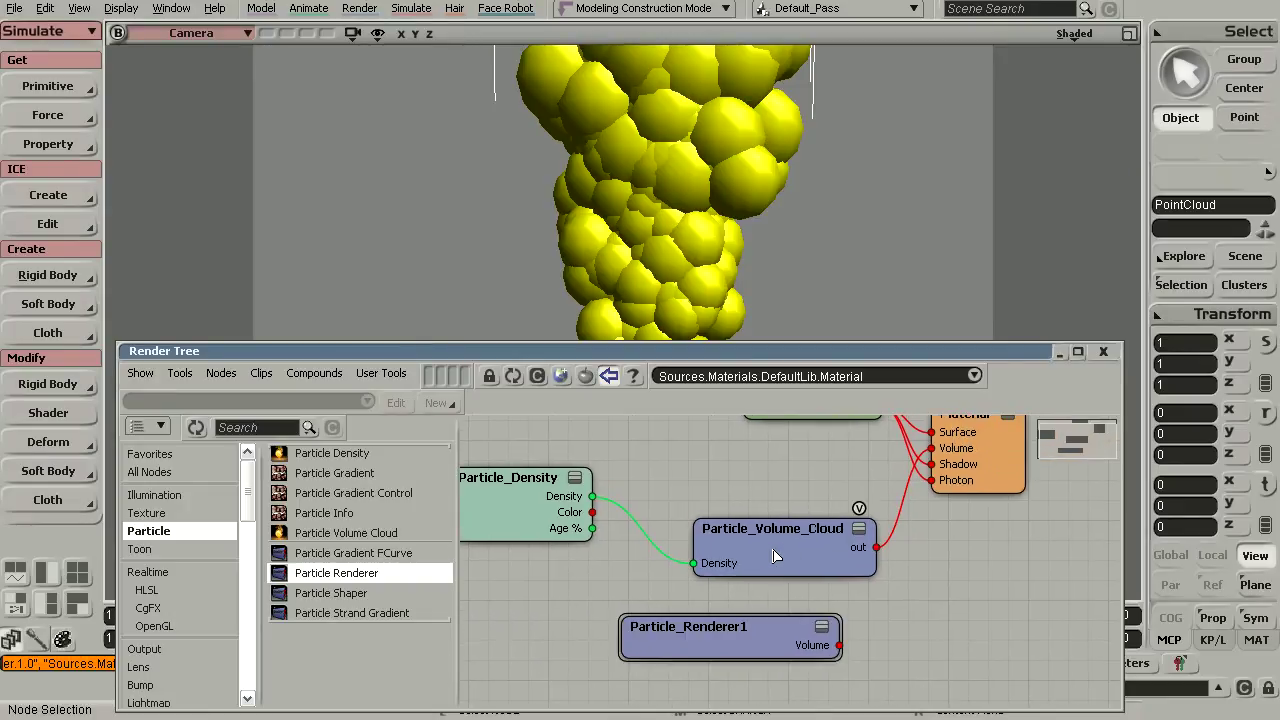
Space the Particle_Volume_Cloud node above the Particle Renderer node, leaving a clear gap between them
left_click_drag(773, 556, 772, 508)
left_click_drag(715, 638, 737, 649)
left_click_drag(797, 492, 760, 530)
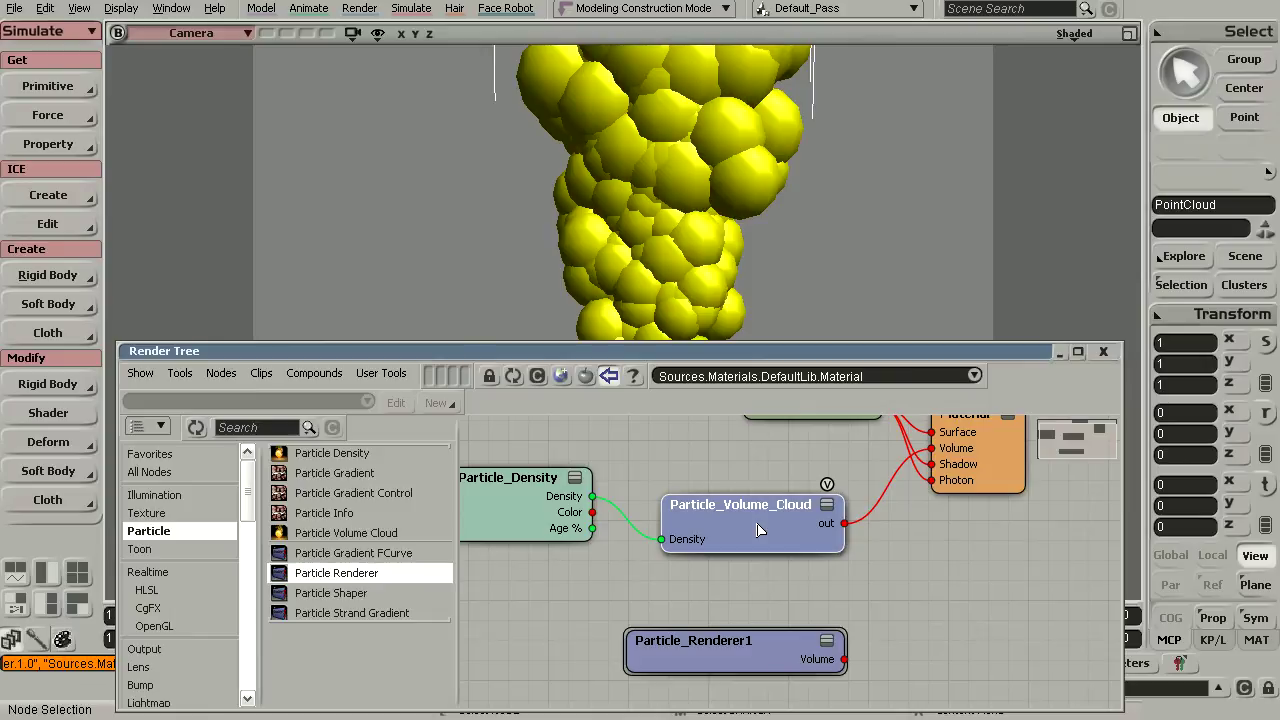
left_click(805, 585)
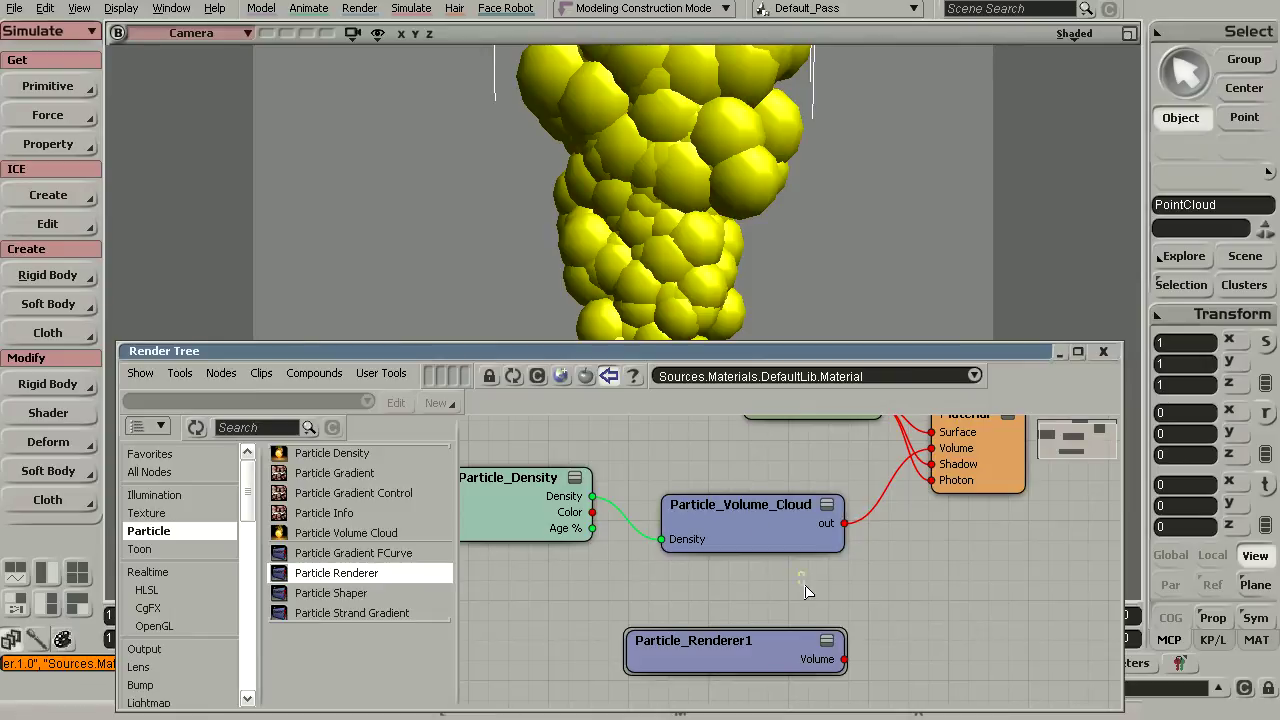
middle_click_drag(766, 587, 800, 577)
left_click_drag(758, 637, 767, 657)
left_click_drag(806, 556, 555, 496)
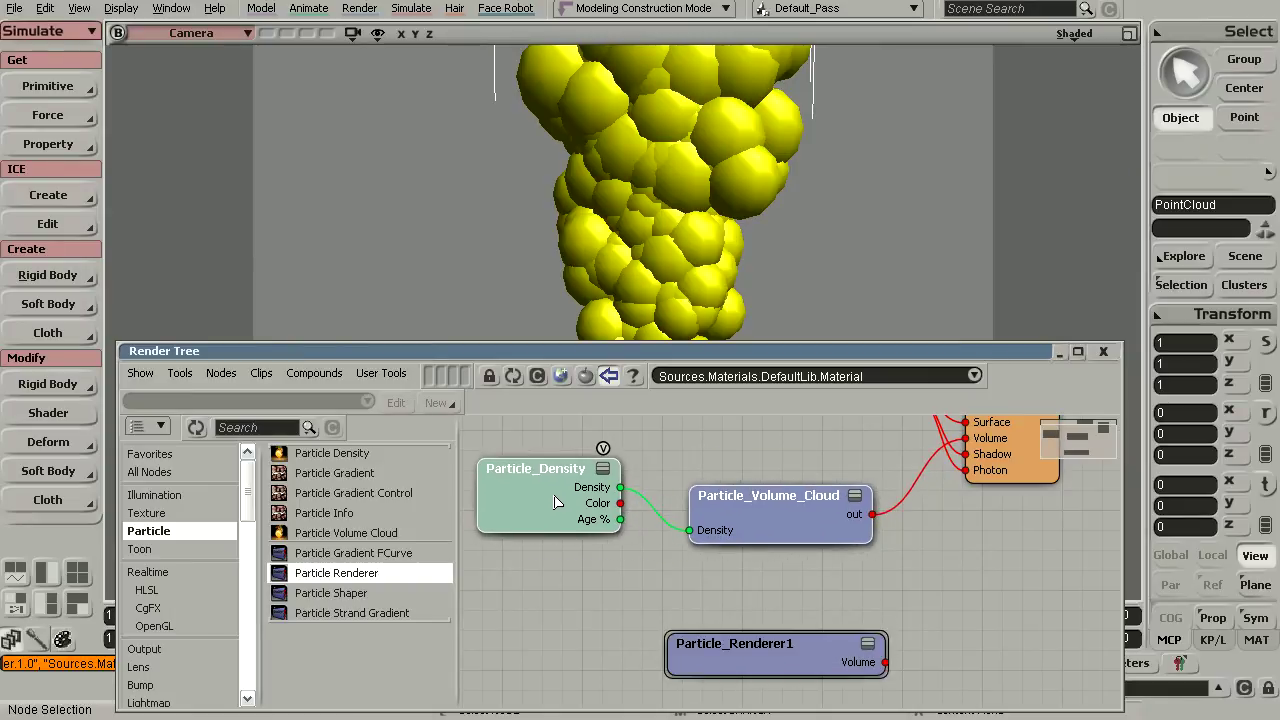
left_click(748, 657)
left_click_drag(747, 651, 736, 653)
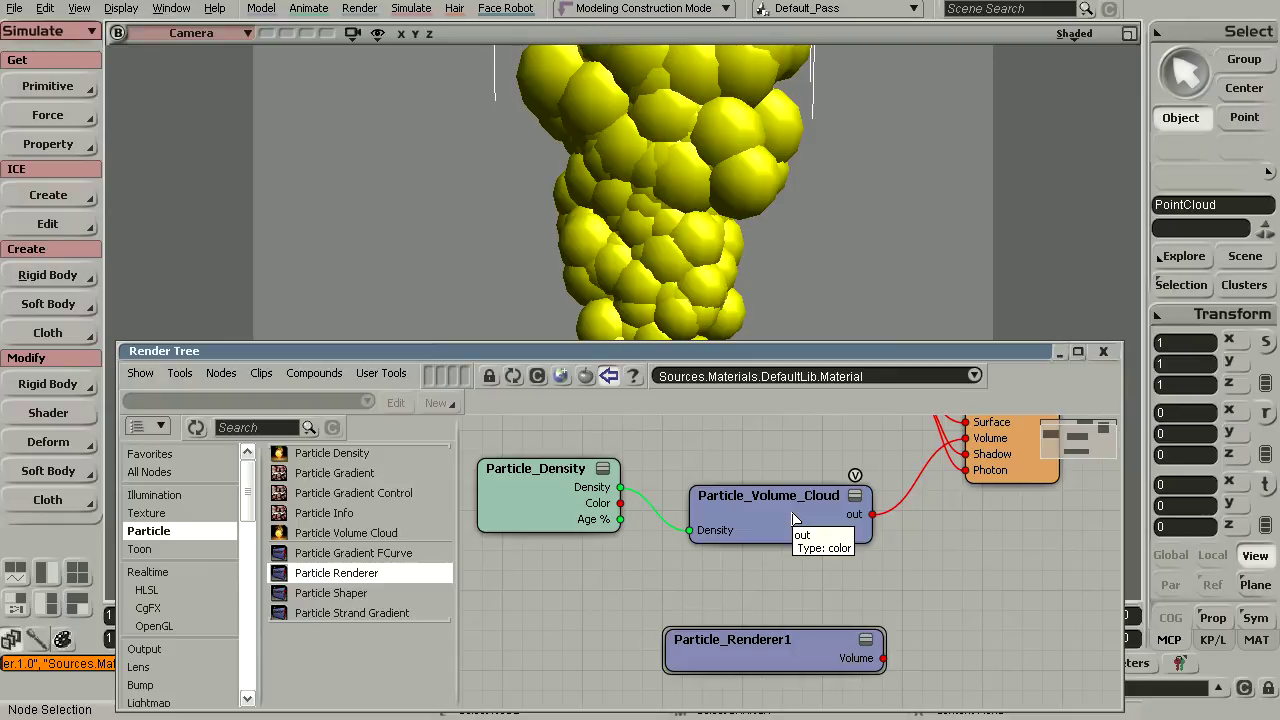
Move the Particle_Volume_Cloud node slightly lower, preview its shader and close the preview window
left_click_drag(762, 518, 767, 530)
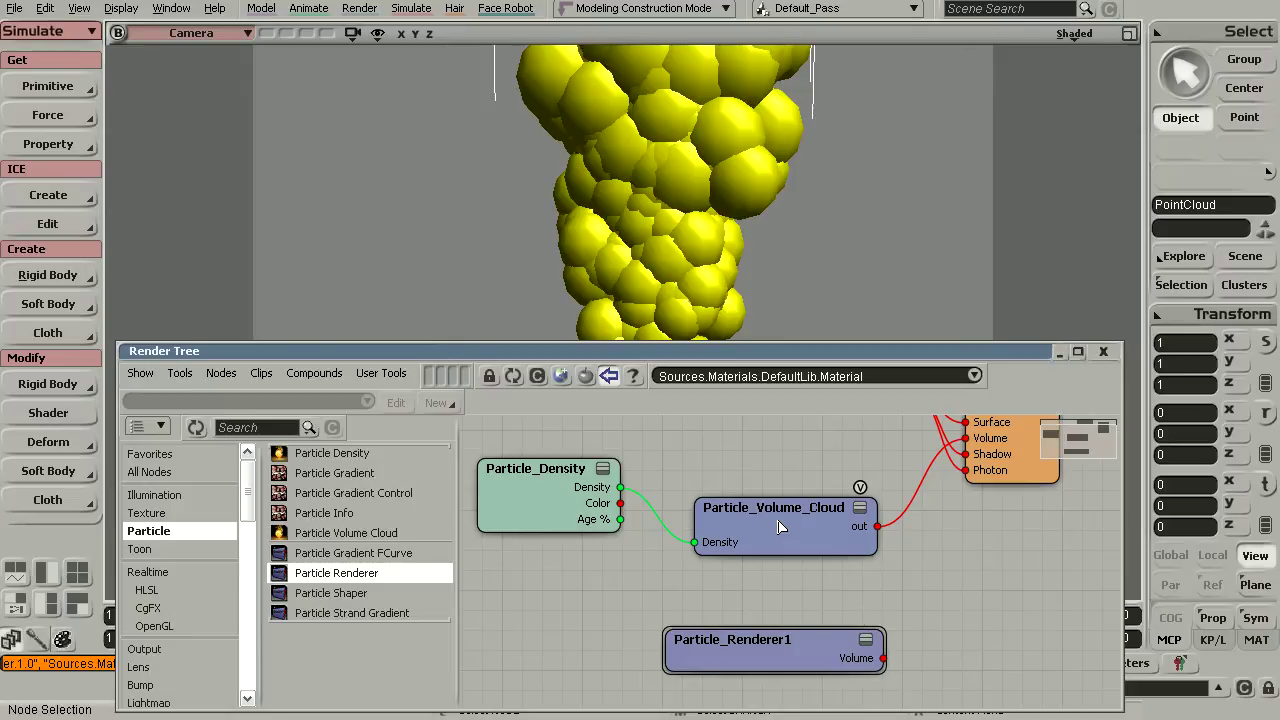
left_click(860, 488)
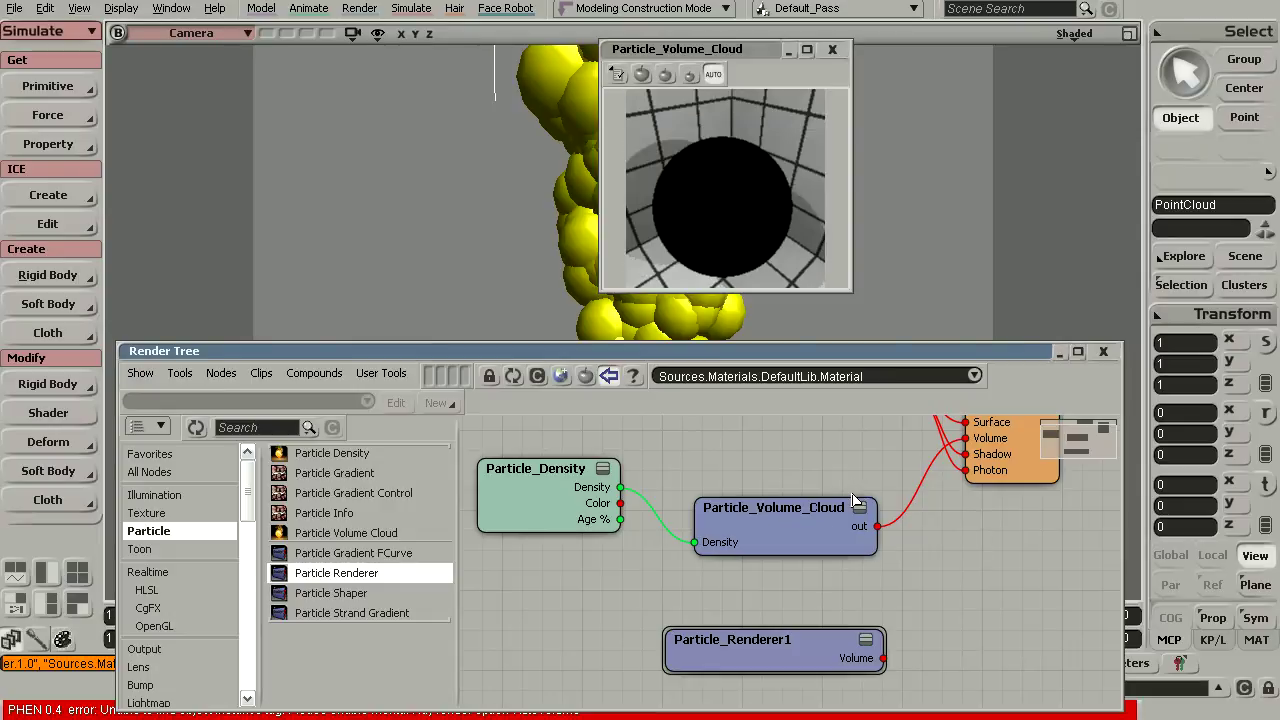
left_click(832, 50)
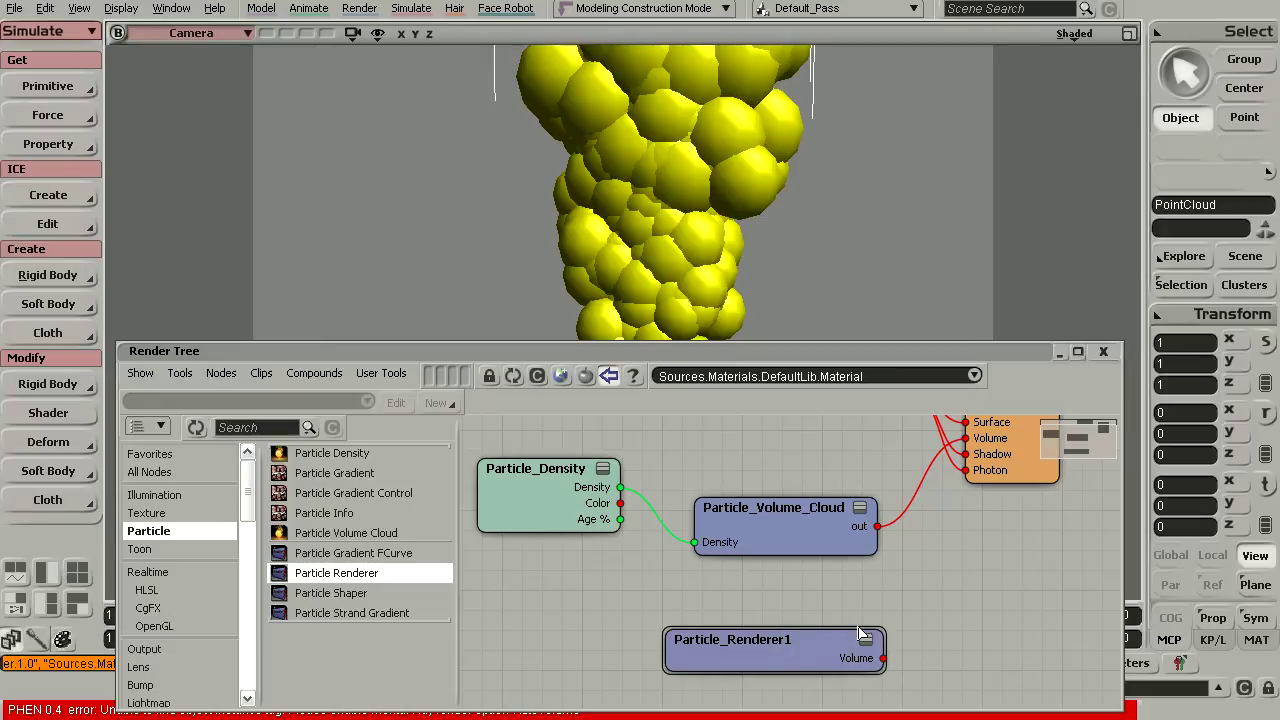
Open the Particle_Renderer1 compound for editing and separate its inner Particle_Volume_Cloud node from Particle_Density1
left_click(682, 621)
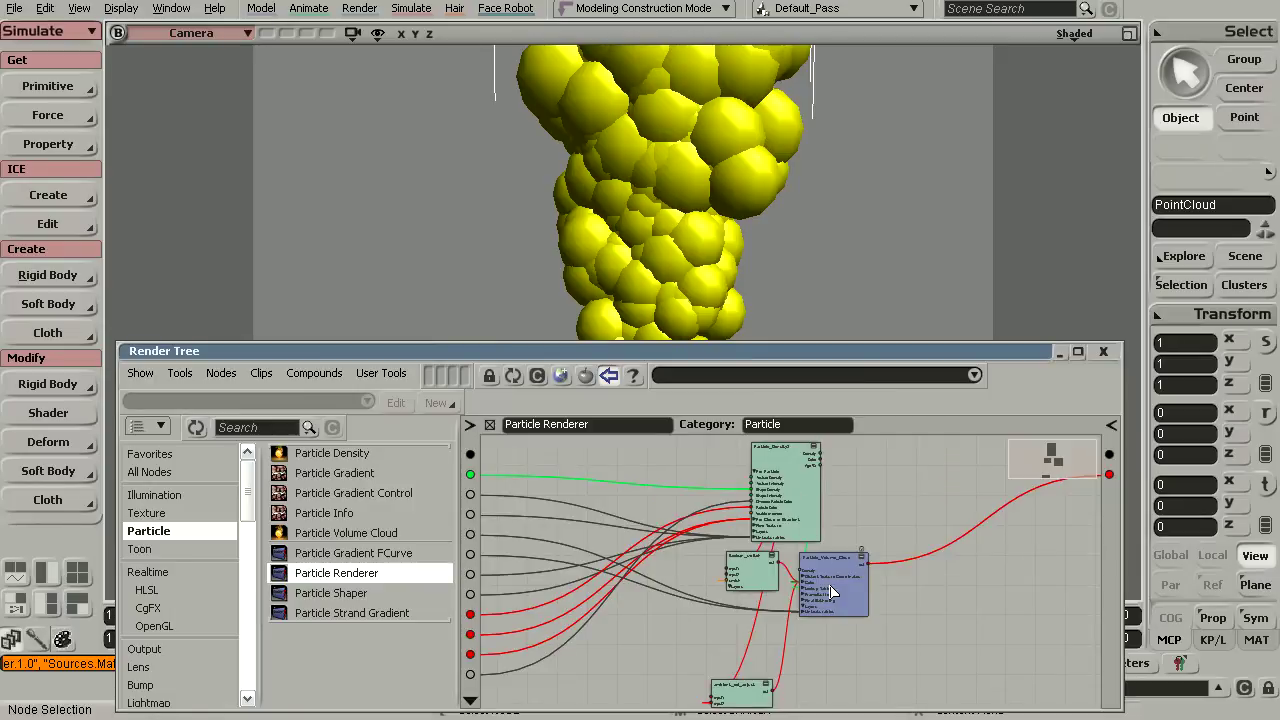
left_click_drag(833, 592, 894, 542)
scroll(840, 520, "up", 5)
left_click_drag(683, 470, 681, 475)
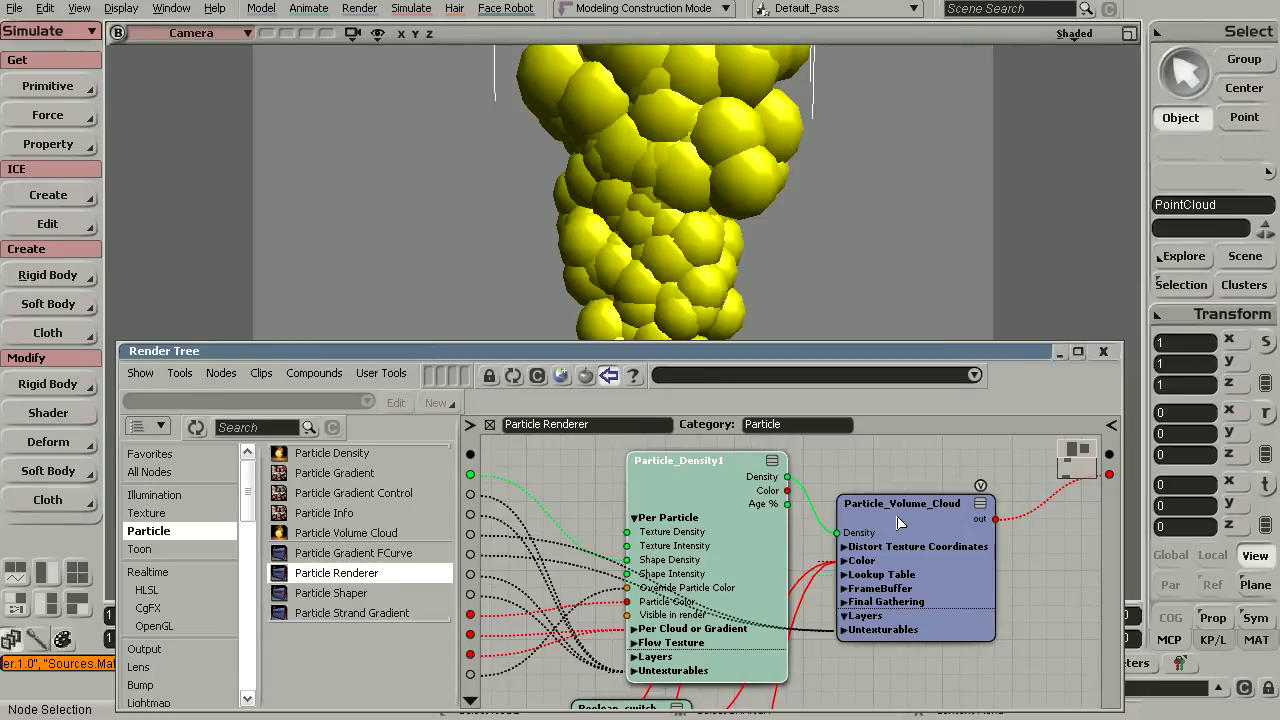
left_click_drag(930, 535, 957, 531)
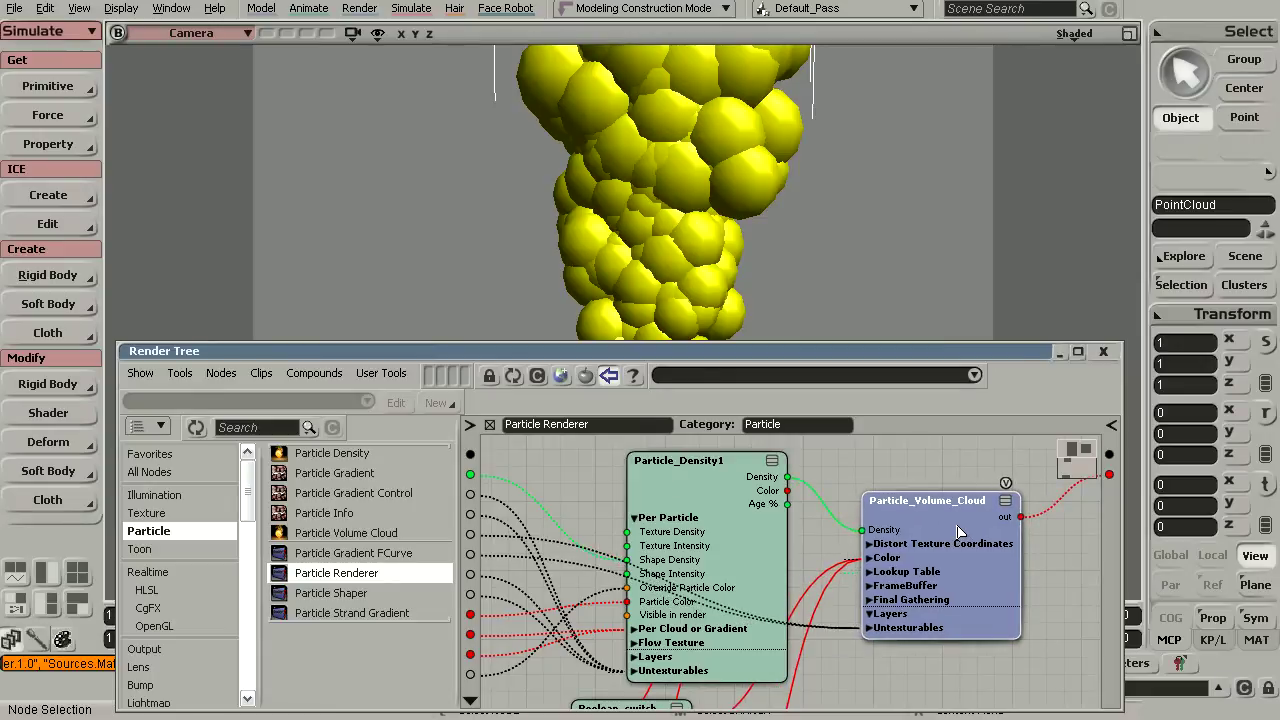
Spread out the inner Particle_Density1 and Particle_Volume_Cloud nodes, inspect their connections and leave the compound
left_click_drag(727, 519, 666, 517)
key("s")
left_click_drag(669, 597, 797, 496)
key("s")
middle_click_drag(763, 572, 762, 563)
left_click_drag(697, 676, 821, 504)
middle_click_drag(812, 515, 790, 656)
middle_click_drag(772, 513, 750, 670)
middle_click_drag(778, 476, 749, 557)
right_click_drag(749, 557, 755, 547)
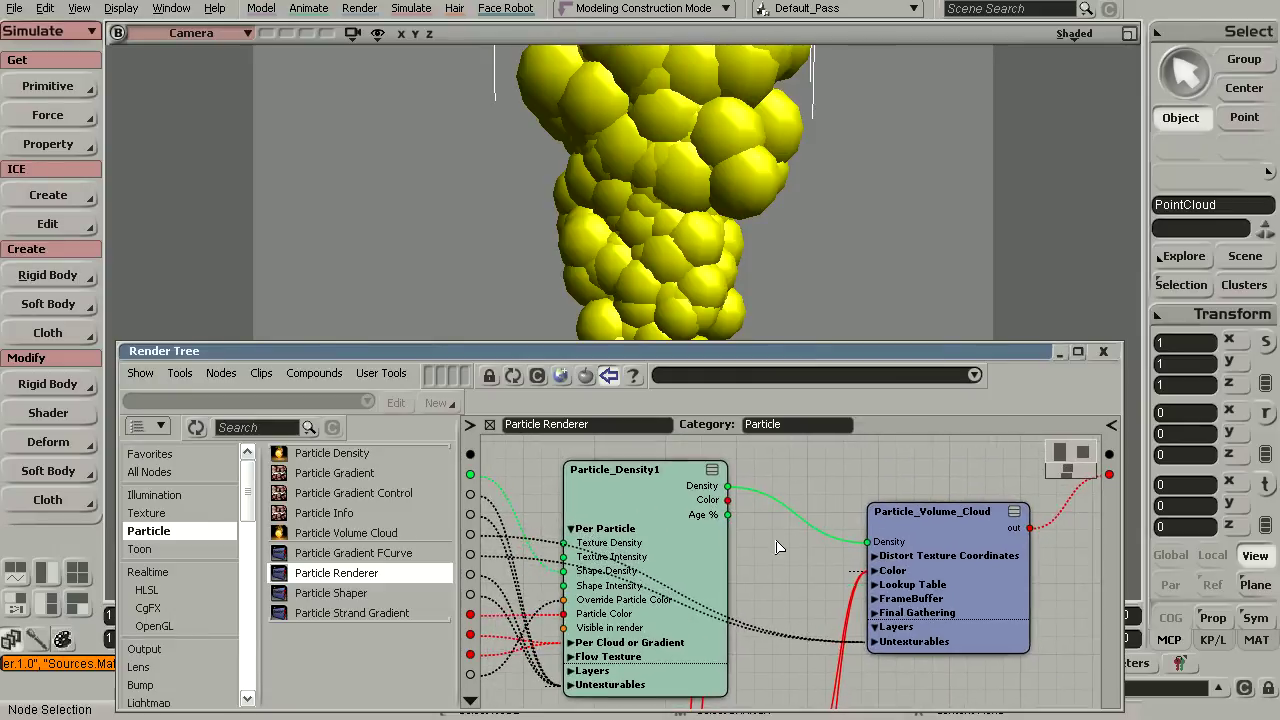
left_click(490, 425)
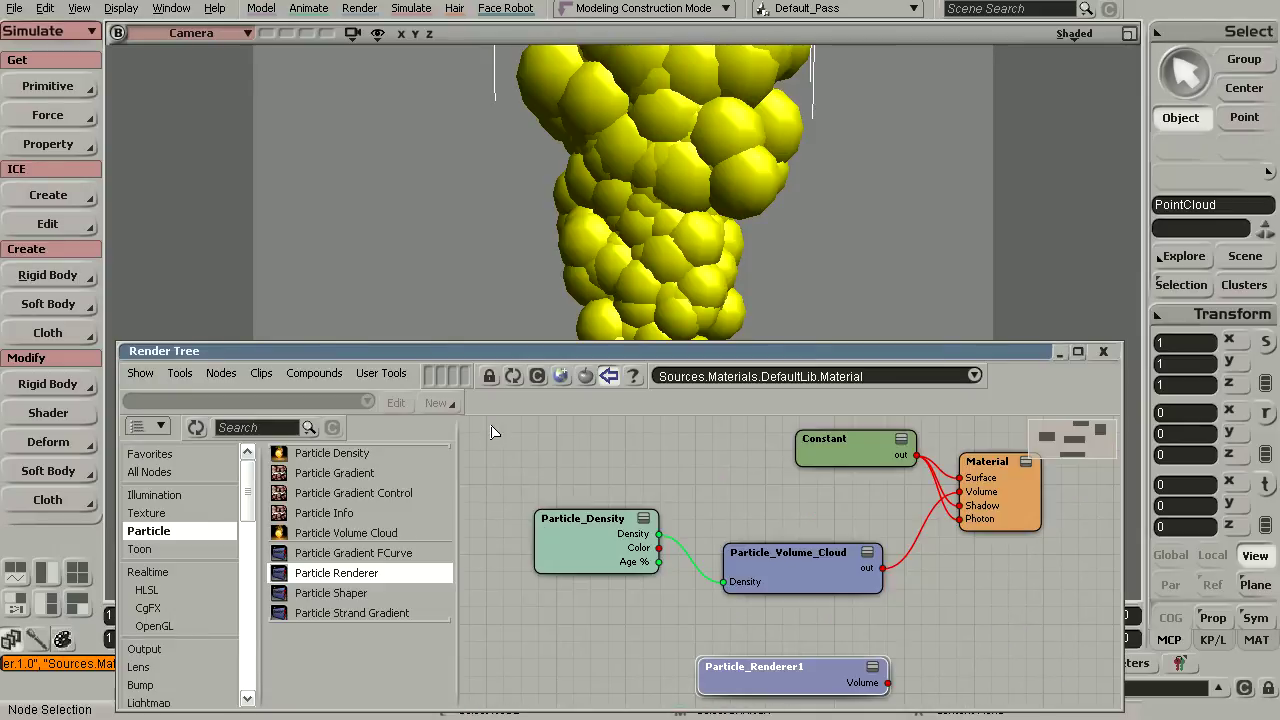
Connect Particle_Renderer1's Volume output to the Material's Volume input and render a region over the particle column in the camera view
left_click(700, 638)
left_click_drag(795, 670, 789, 666)
key("s")
mouse_move(789, 666)
middle_mouse_down()
mouse_move(740, 614)
mouse_move(811, 626)
mouse_move(786, 642)
middle_mouse_up()
left_click_drag(787, 649, 786, 644)
left_click_drag(874, 645, 990, 450)
left_click(1028, 470)
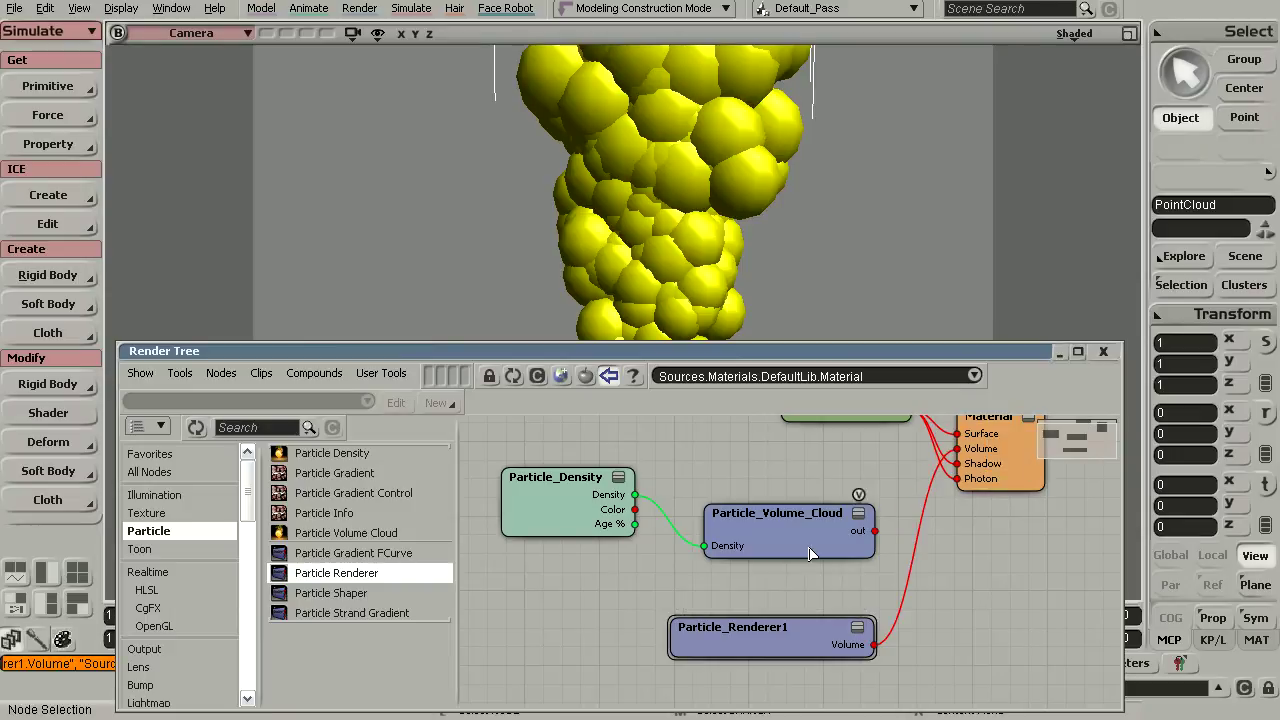
key("q")
left_click_drag(465, 77, 874, 316)
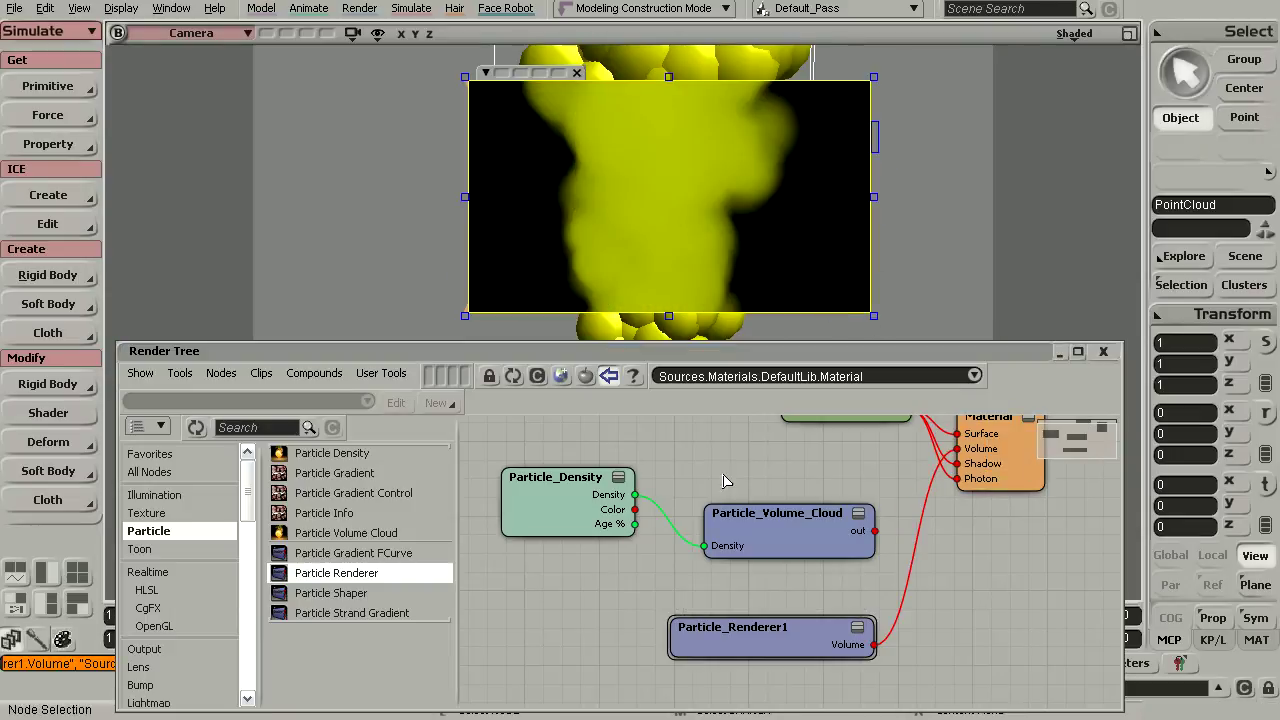
Reposition Particle_Density and Particle_Volume_Cloud farther from the Material node, above and to the left of Particle_Renderer1
left_click_drag(588, 510, 591, 509)
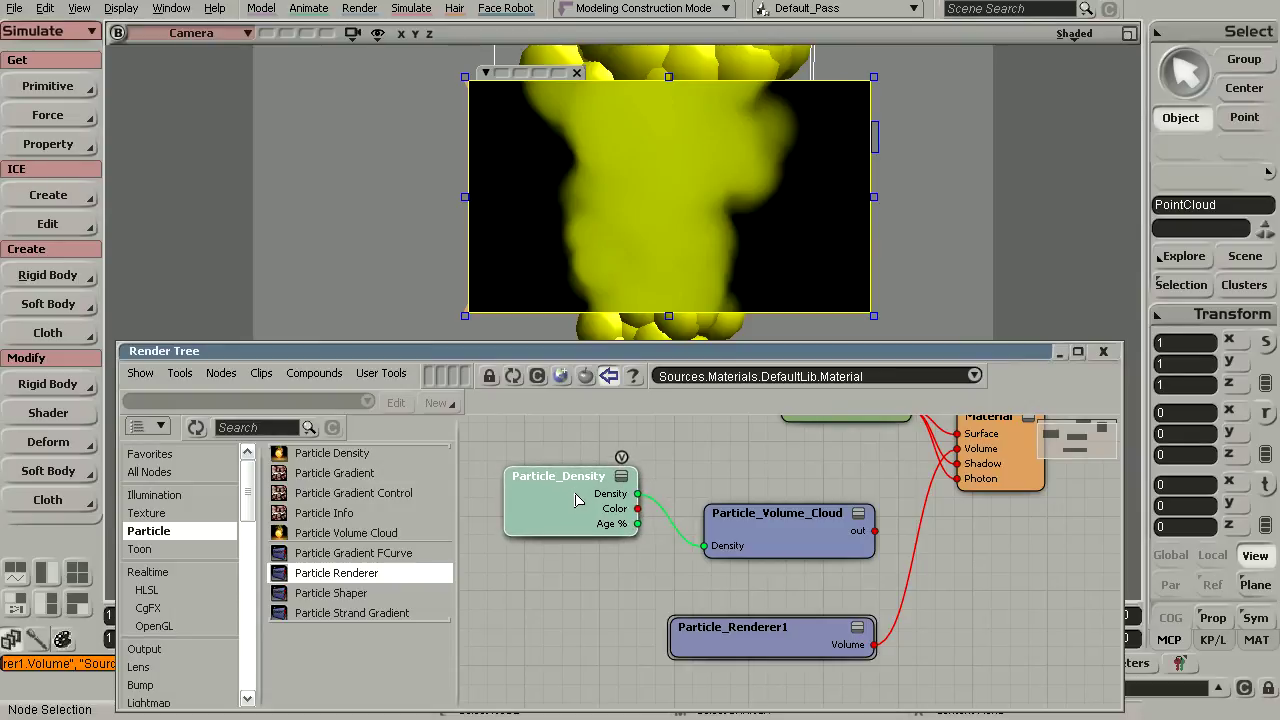
left_click_drag(707, 622, 710, 632)
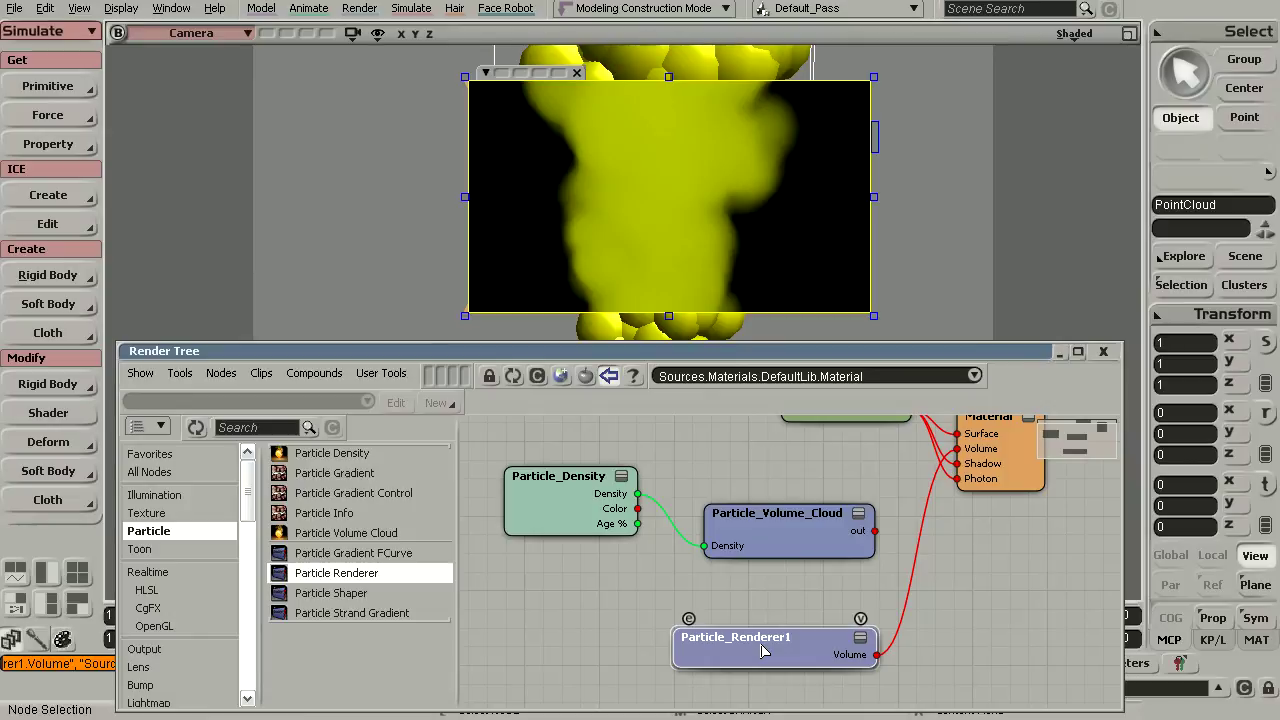
mouse_move(766, 645)
left_mouse_down()
mouse_move(787, 634)
mouse_move(773, 656)
mouse_move(804, 616)
mouse_move(790, 642)
mouse_move(764, 628)
left_mouse_up()
left_click(762, 602)
left_click_drag(785, 557, 643, 512)
left_click_drag(750, 530, 652, 485)
left_click(703, 553)
left_click_drag(700, 540, 514, 452)
left_click_drag(715, 516, 698, 513)
left_click(809, 594)
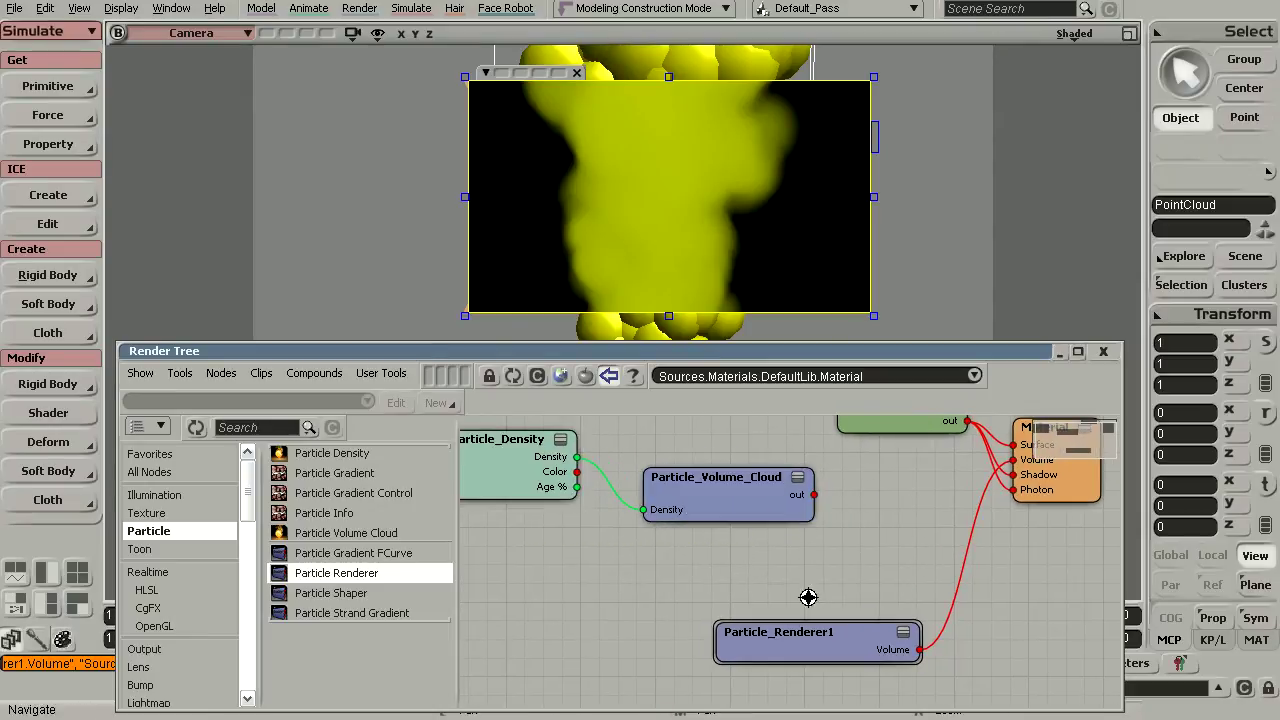
middle_click_drag(809, 594, 756, 605)
Open Particle_Renderer1's properties and review its Density and Volume Color settings
left_click_drag(757, 649, 749, 631)
double_click(748, 636)
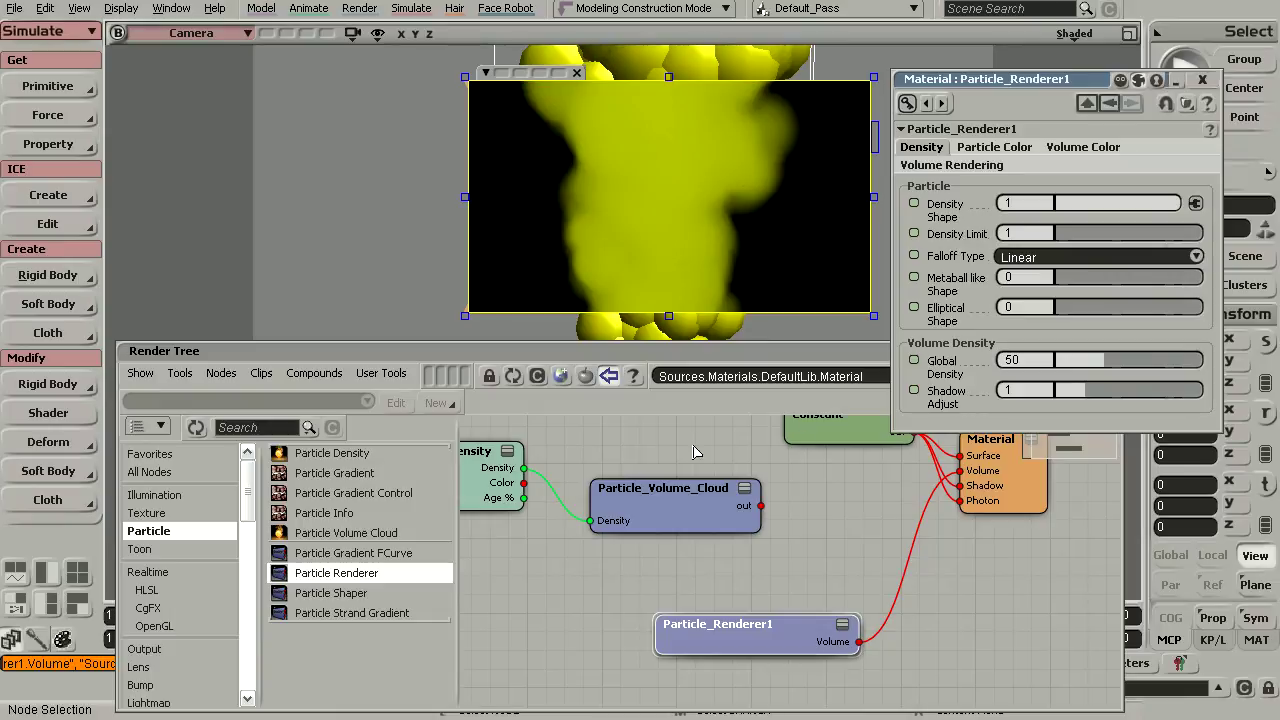
middle_click_drag(692, 445, 746, 450)
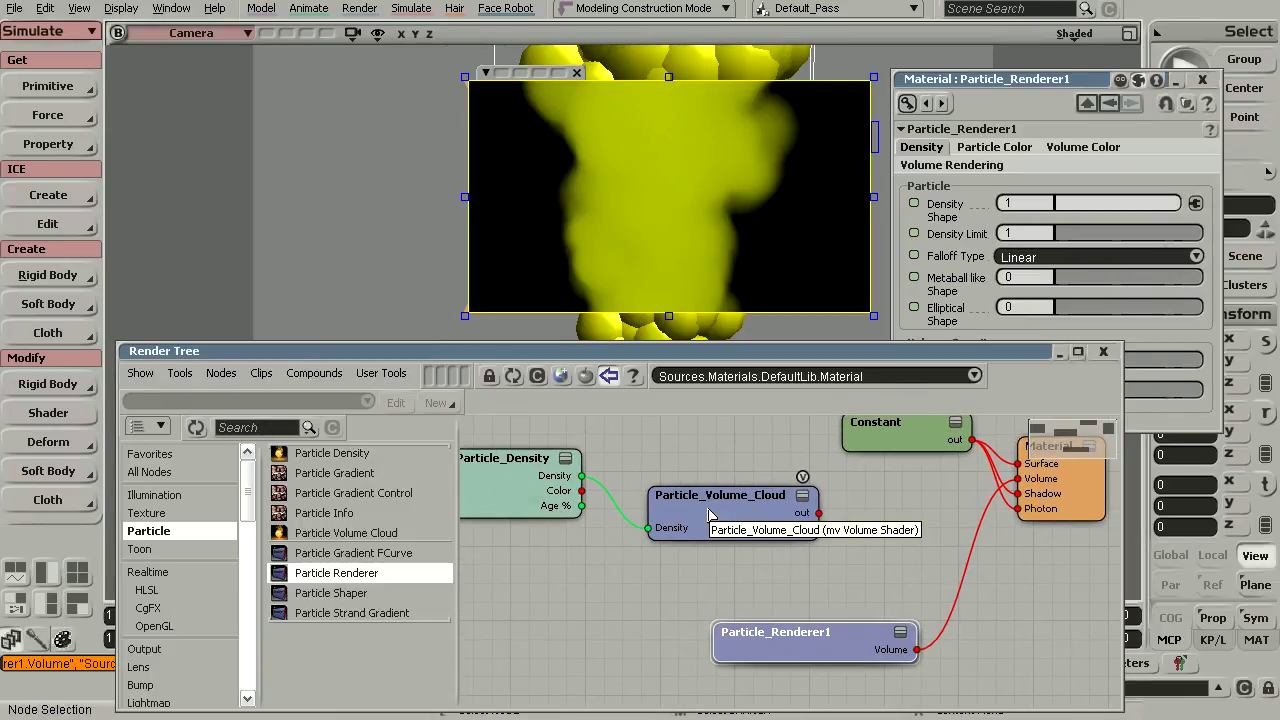
left_click(1012, 82)
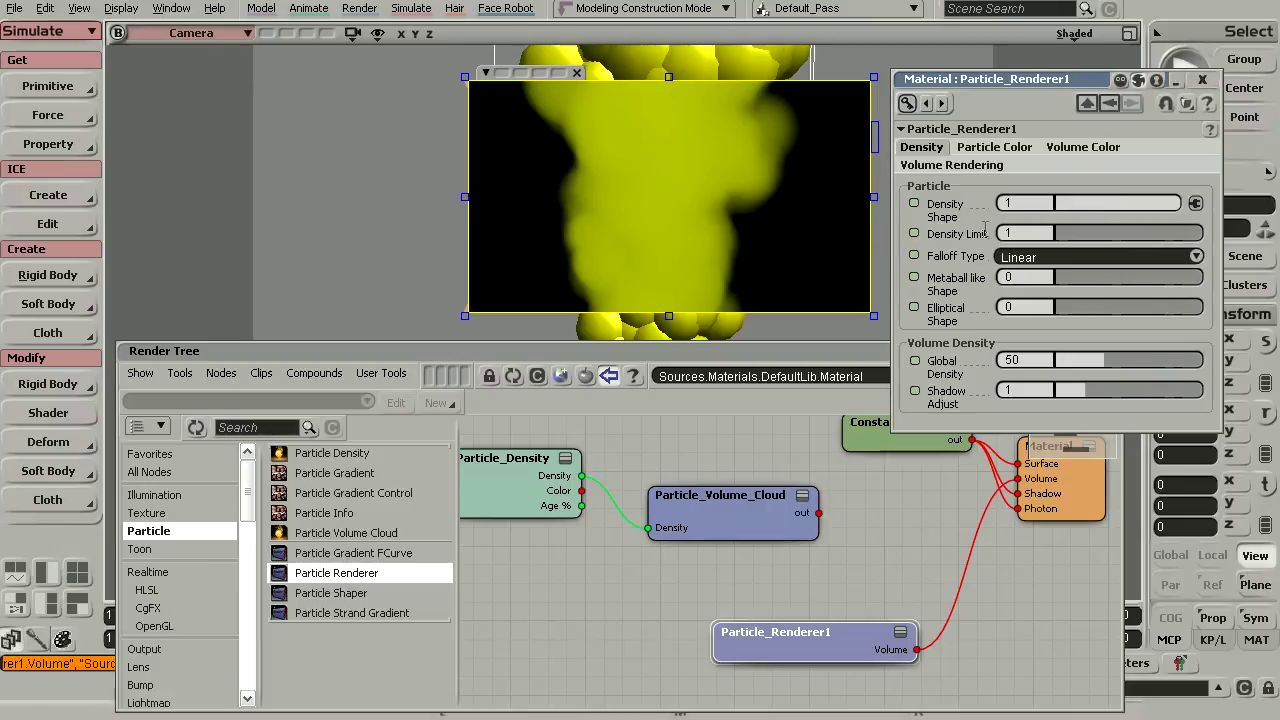
left_click(1067, 150)
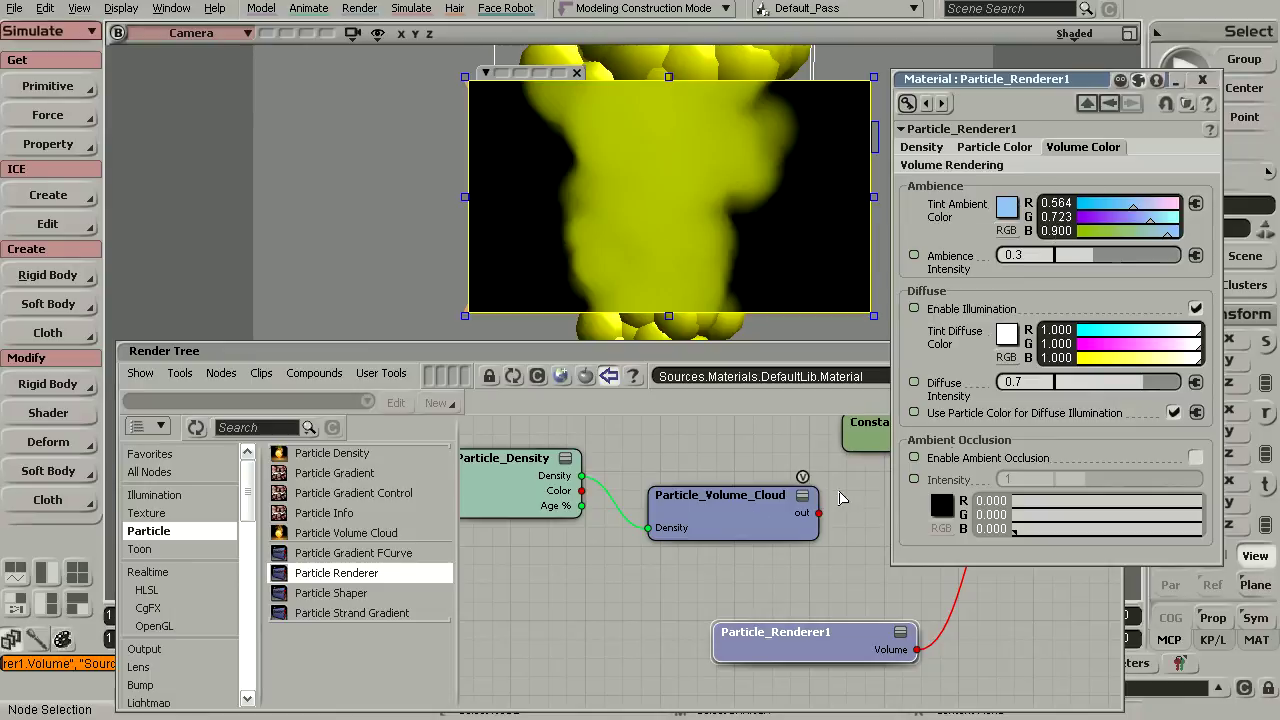
Compare Particle_Volume_Cloud's Density and Color settings with Particle_Renderer1's Volume Color and Density settings
left_click(738, 514)
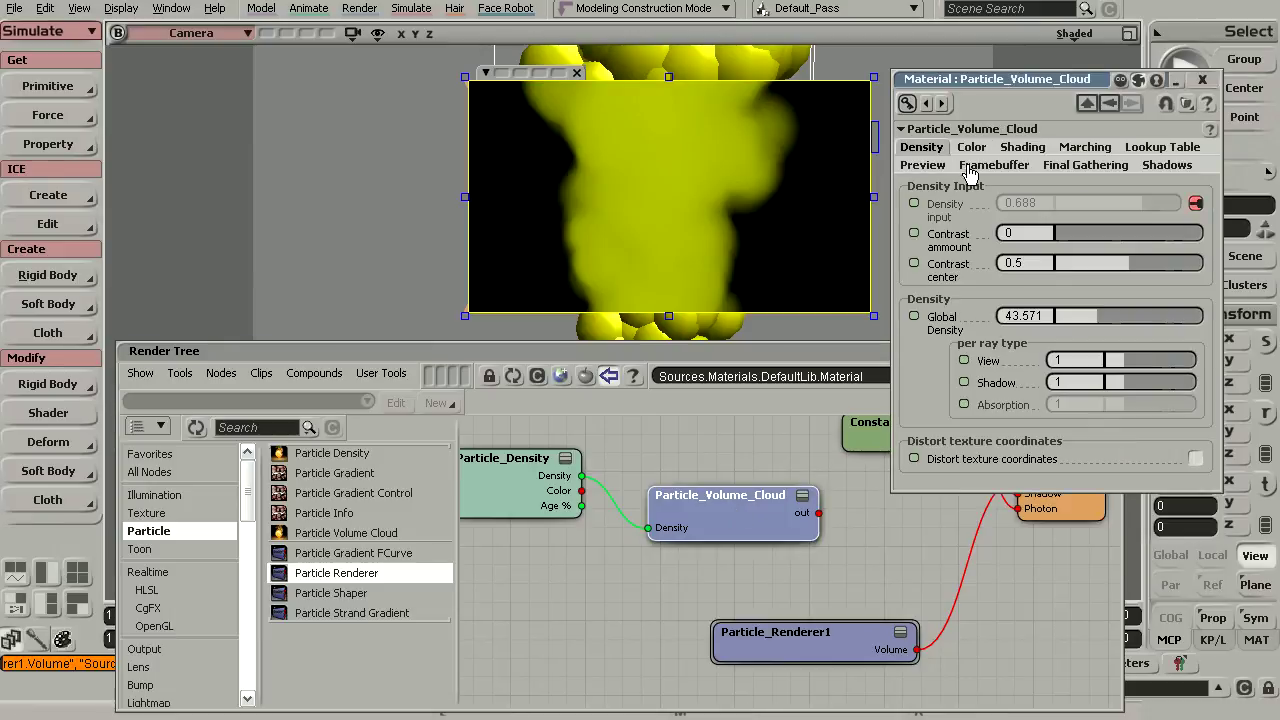
left_click(971, 148)
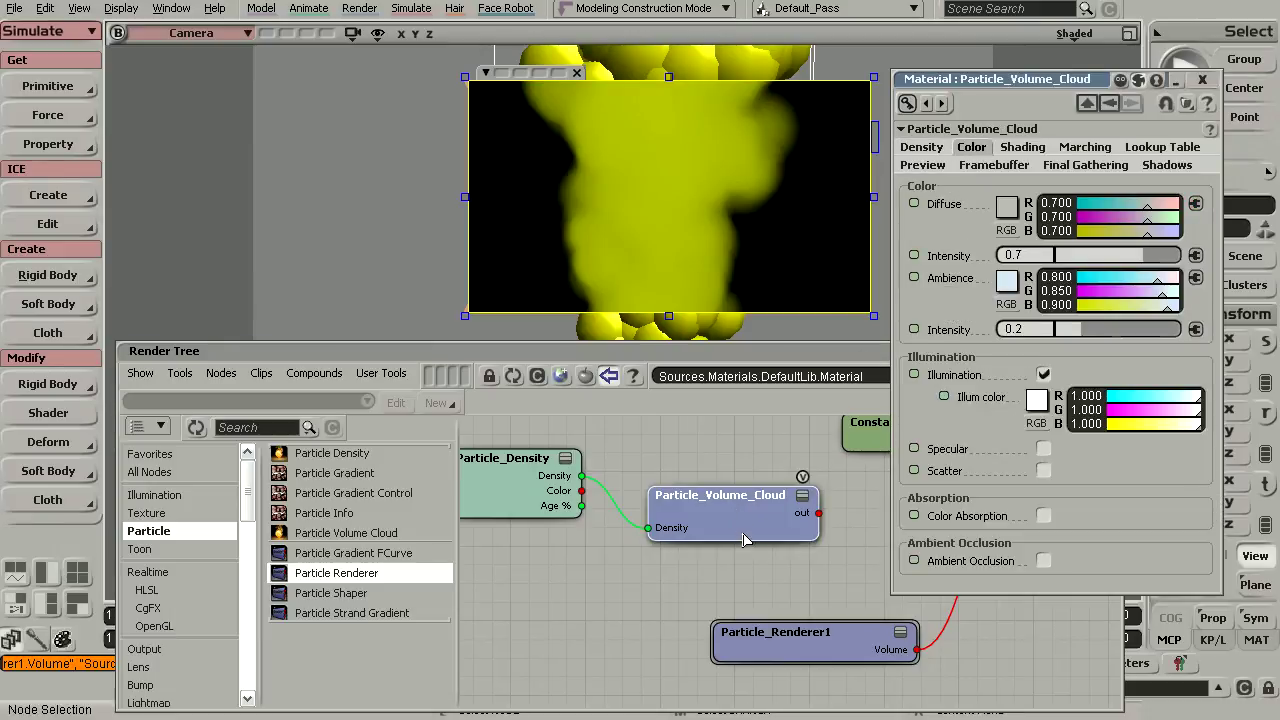
left_click(781, 632)
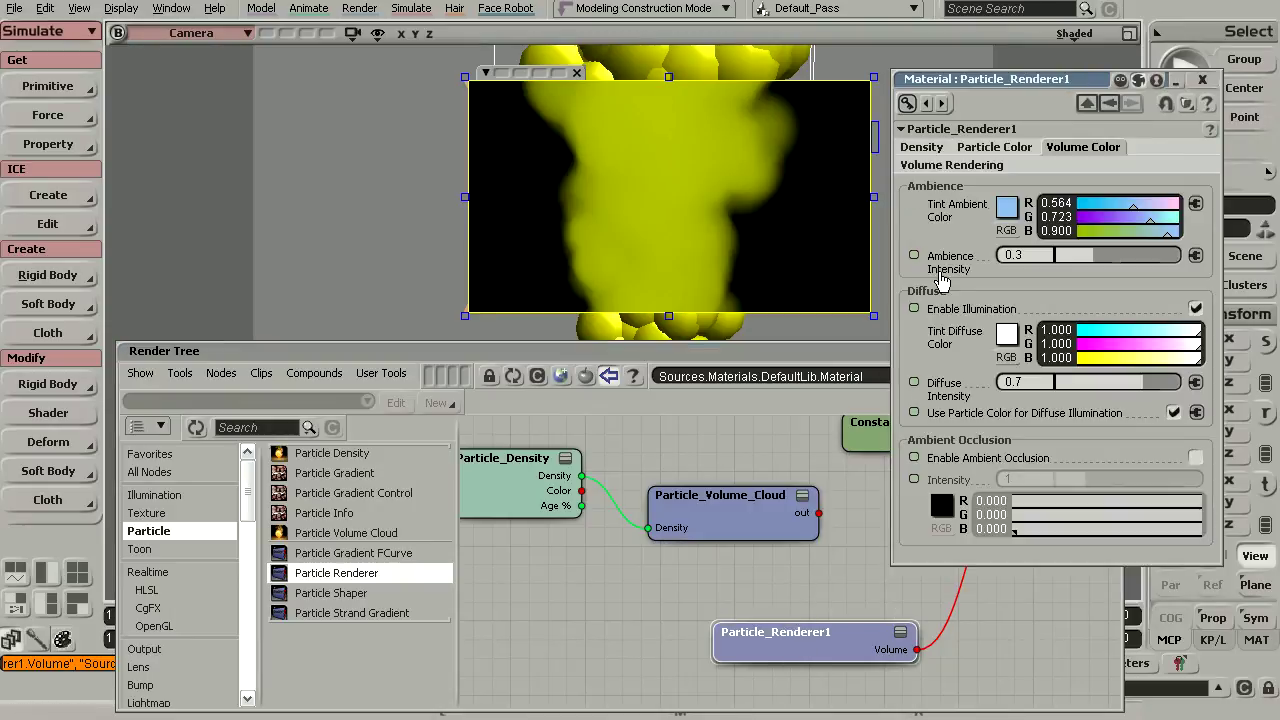
left_click_drag(828, 636, 828, 645)
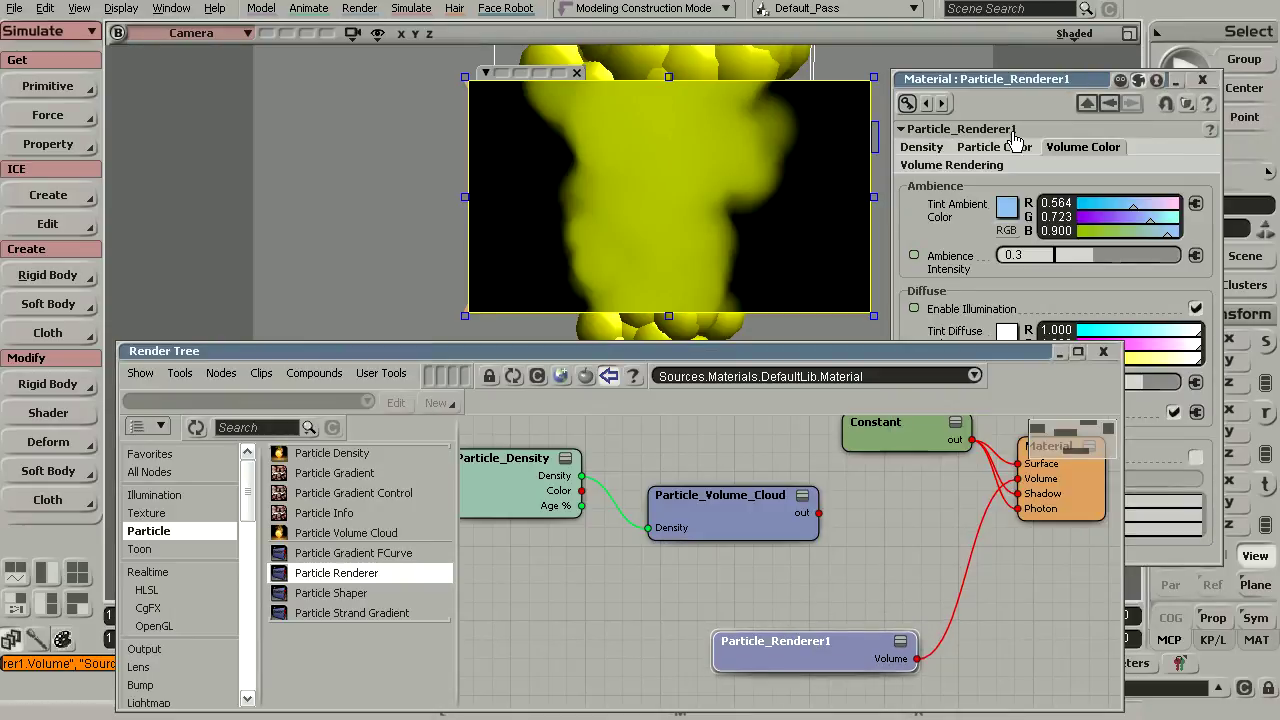
left_click(1016, 80)
left_click(921, 147)
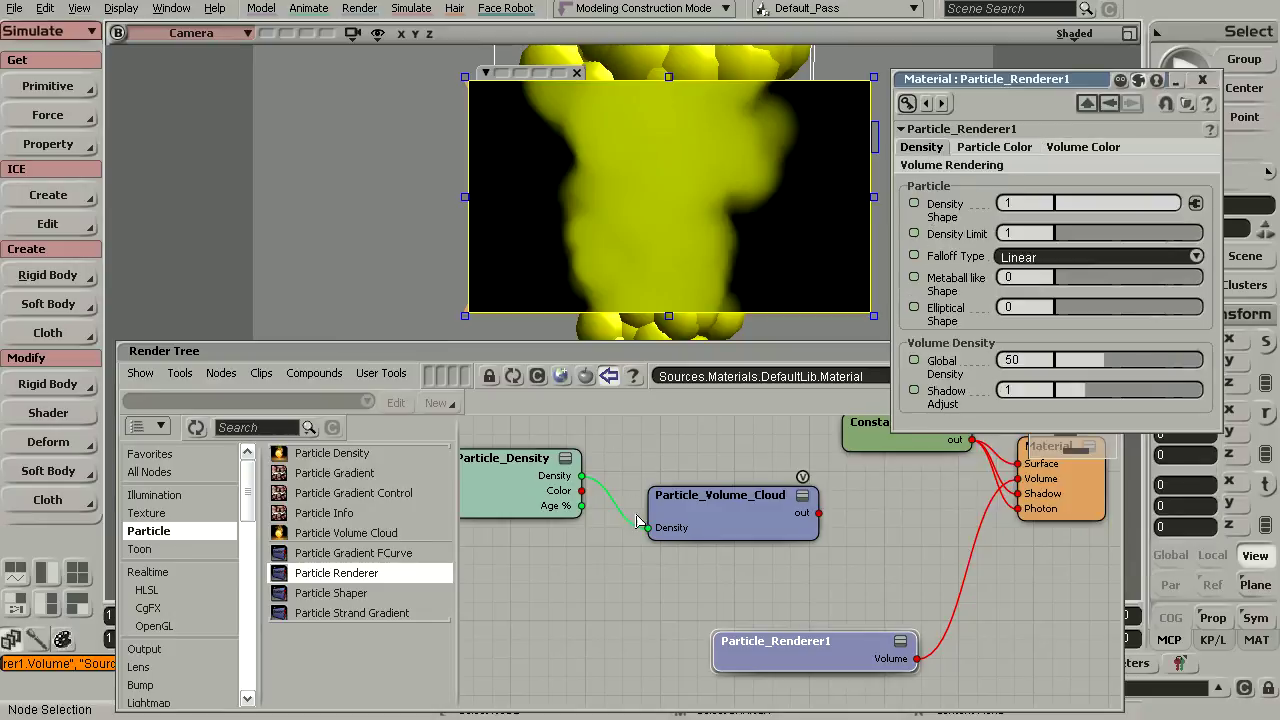
Review Particle_Volume_Cloud's Shading, Marching, Lookup Table and Preview settings
double_click(750, 520)
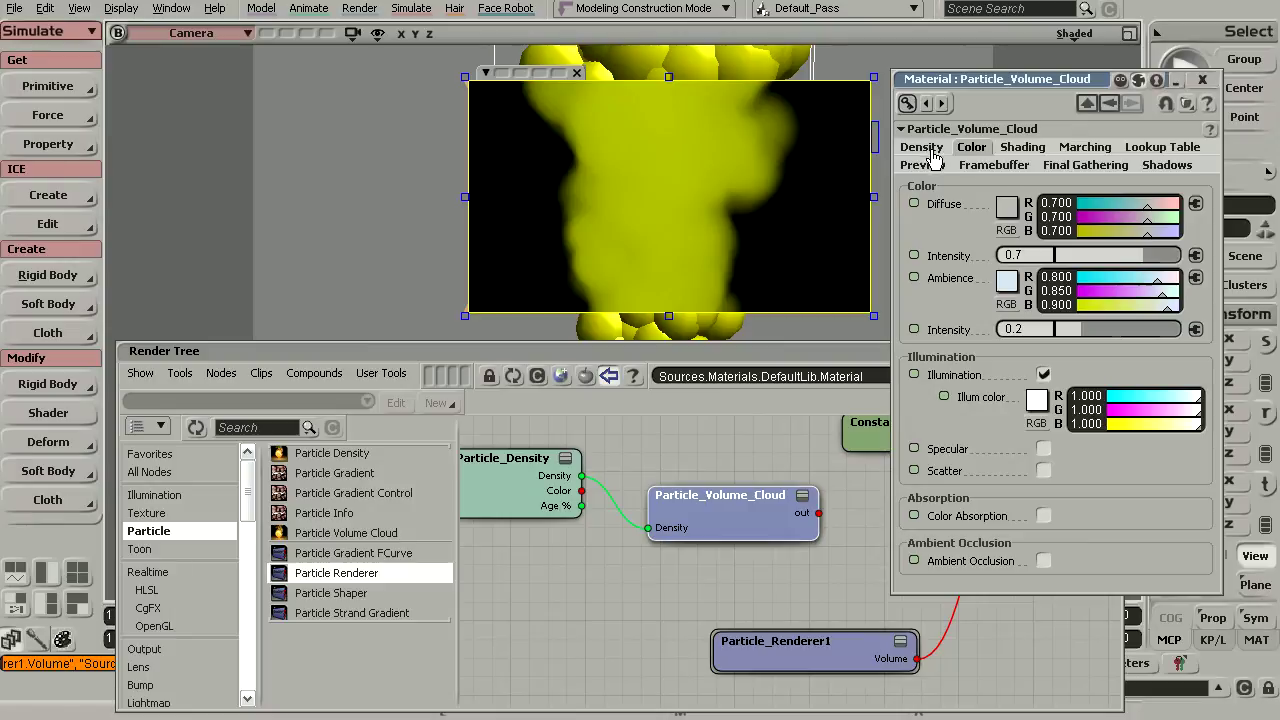
left_click(1018, 150)
left_click(1088, 150)
left_click(1152, 152)
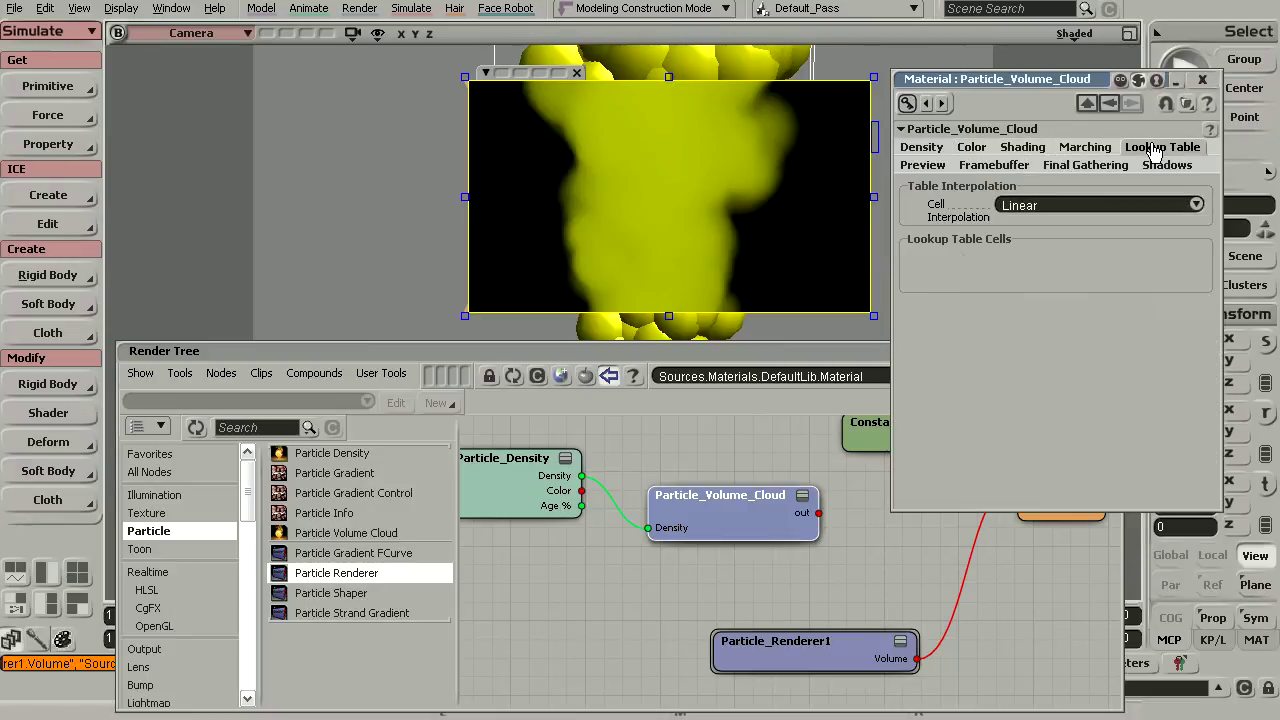
left_click(938, 173)
Check Particle_Density's Texture settings and Particle_Volume_Cloud's Color, Shading and Marching settings
double_click(516, 472)
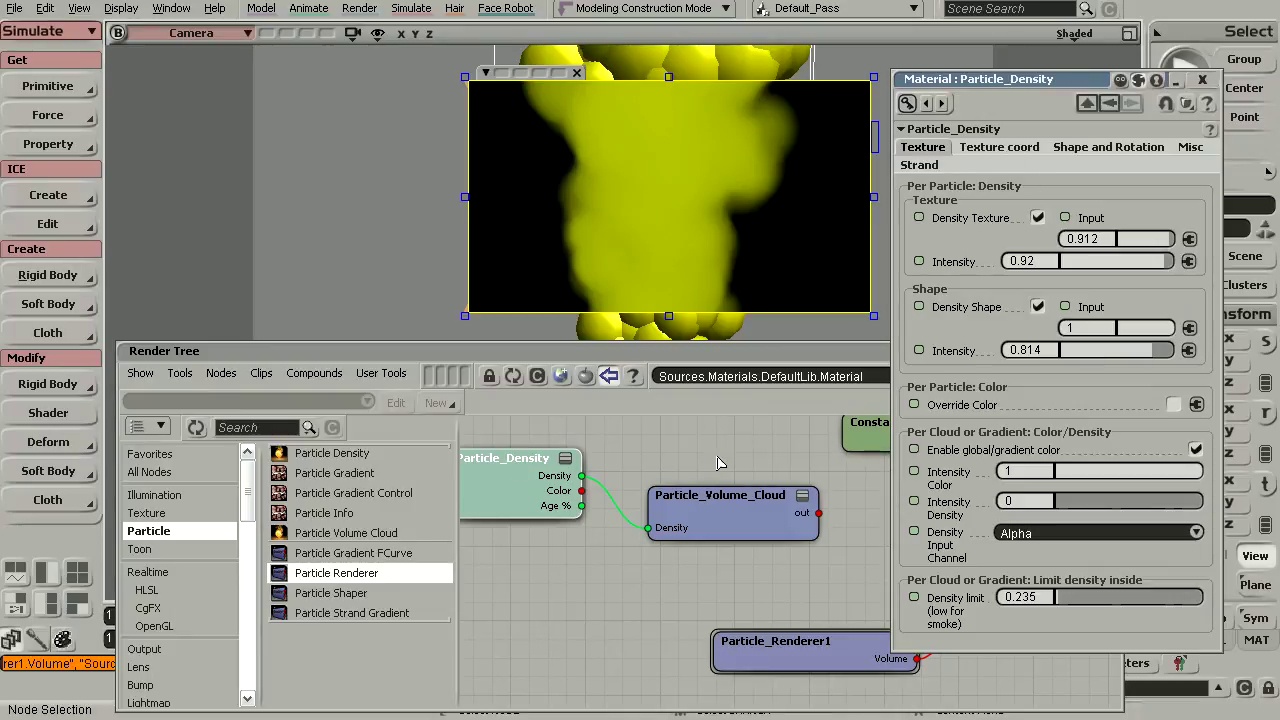
double_click(711, 516)
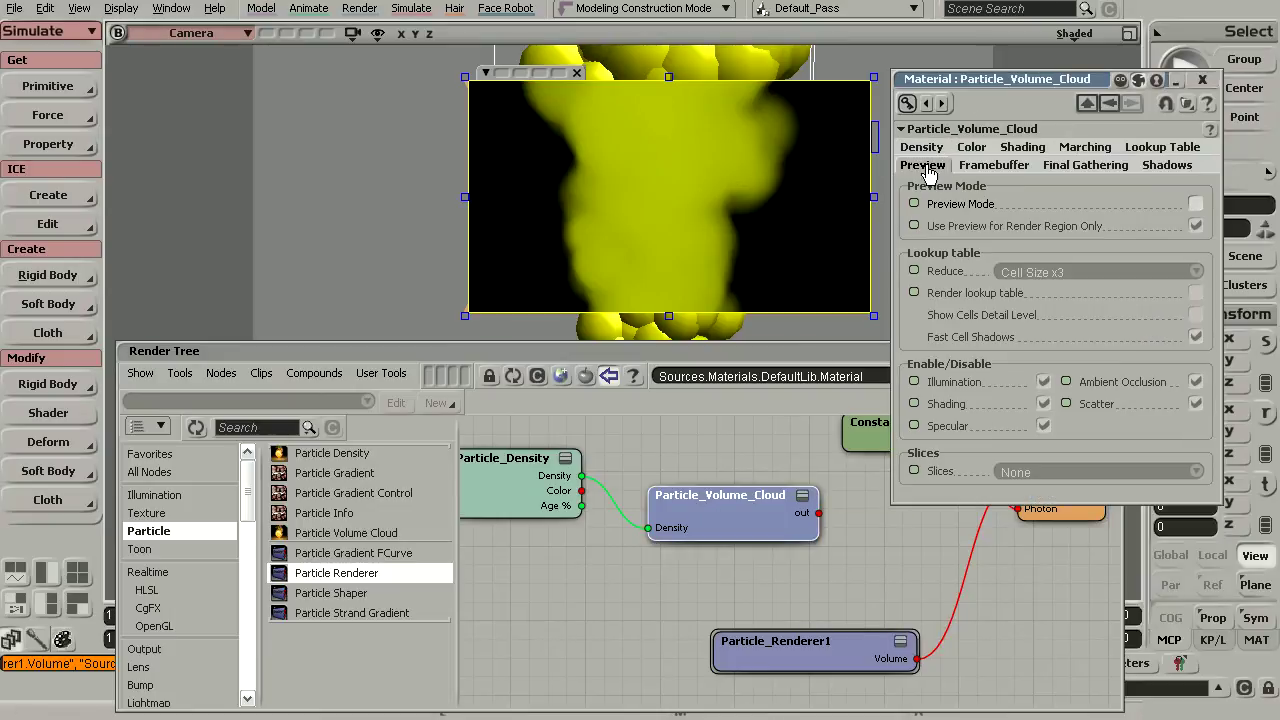
left_click(973, 148)
left_click(1018, 150)
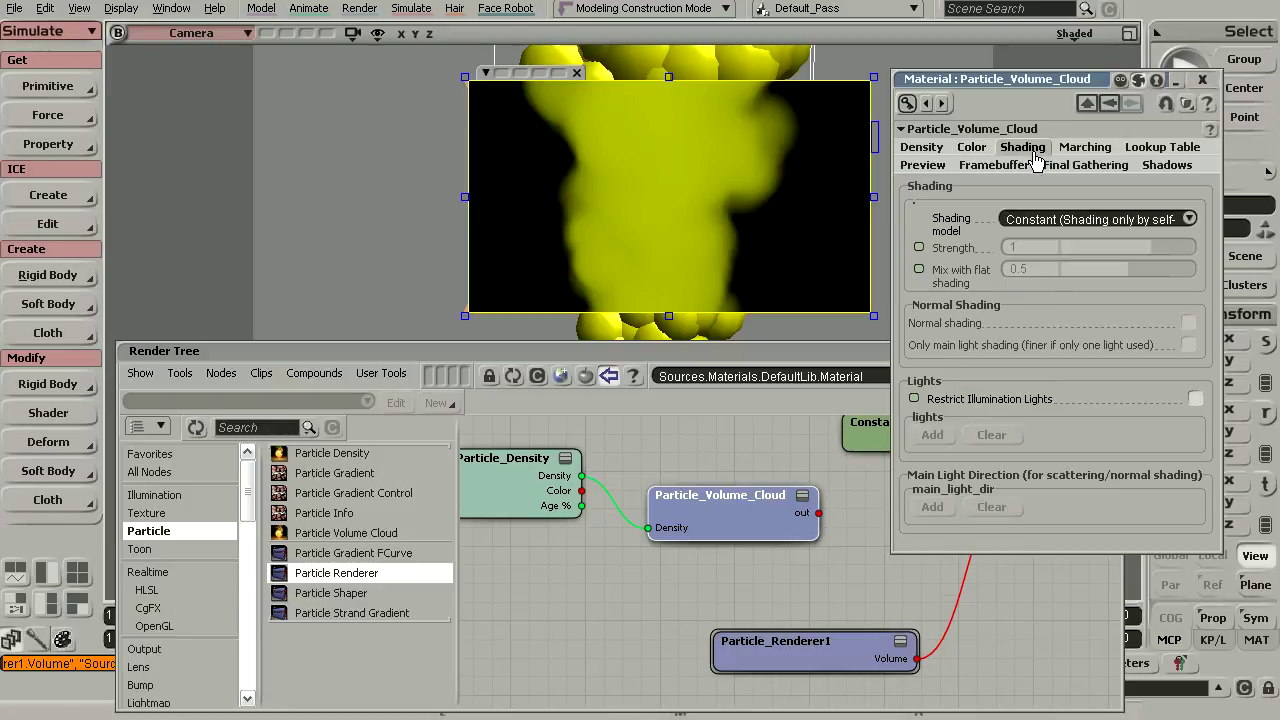
left_click(1085, 148)
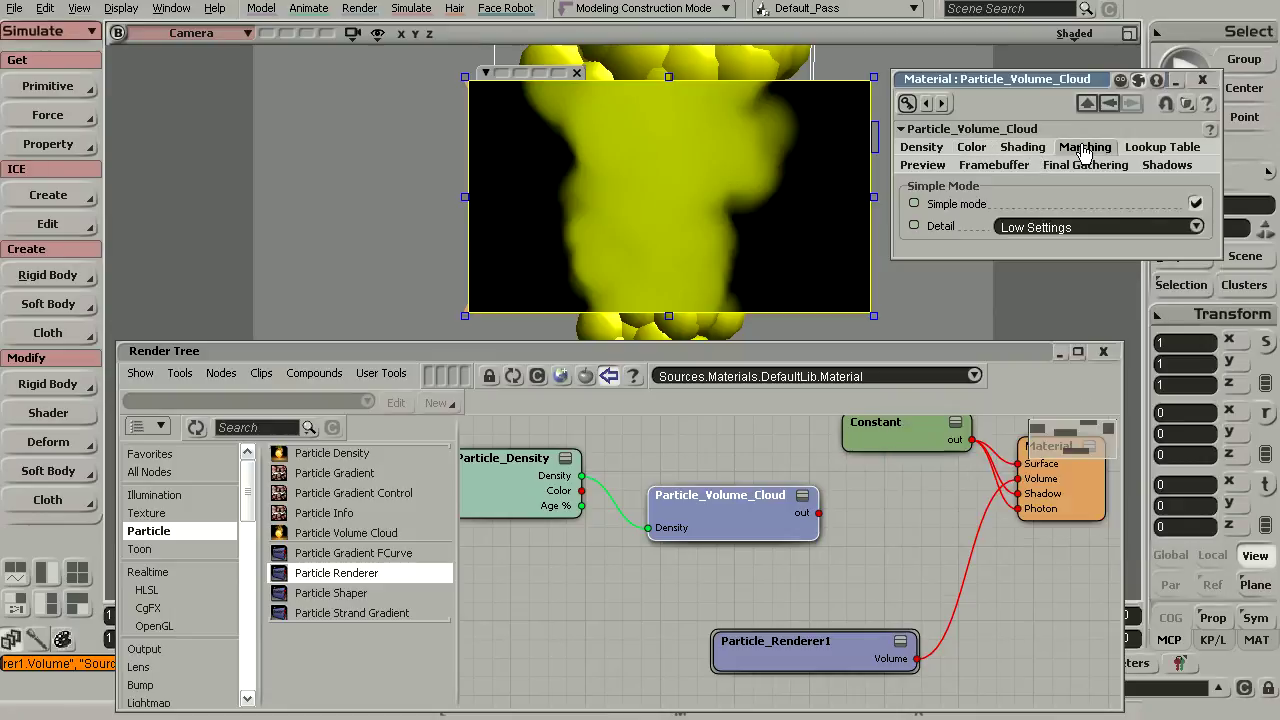
Show Particle_Renderer1's properties again and open its compound for editing
double_click(830, 654)
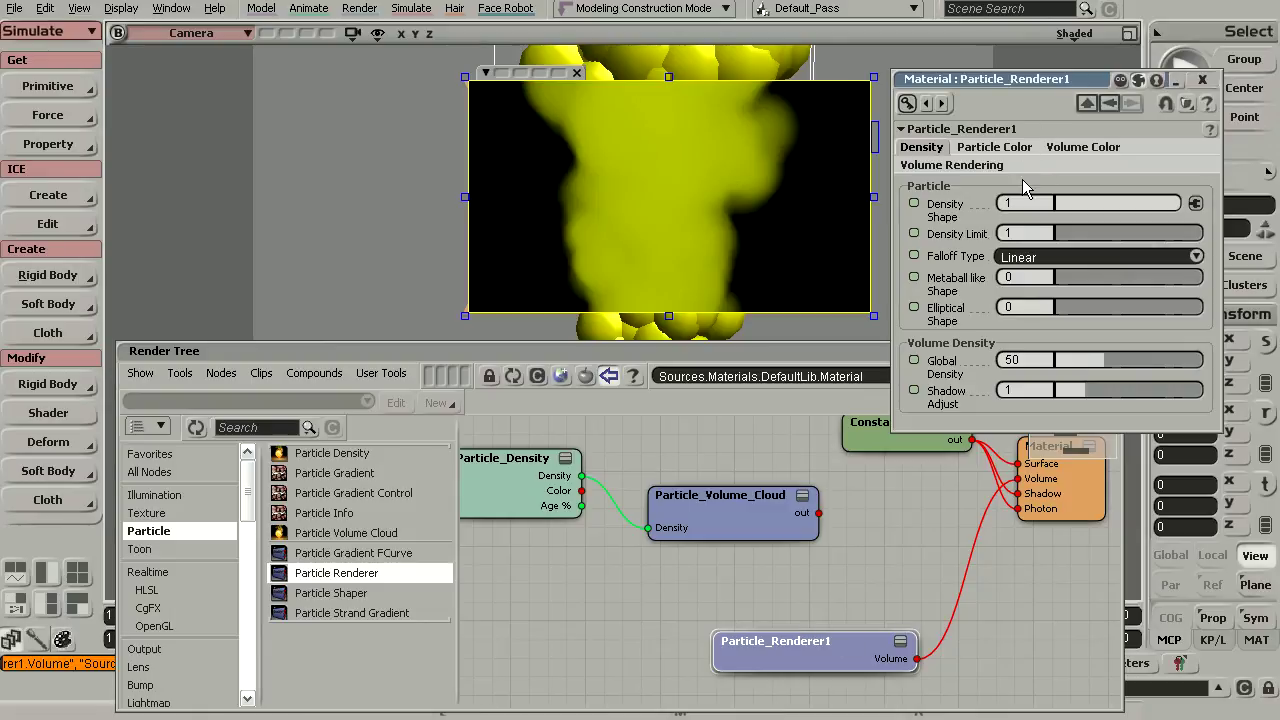
key("s")
left_click_drag(829, 585, 777, 500)
right_click_drag(777, 500, 896, 555)
left_click_drag(840, 524, 866, 522)
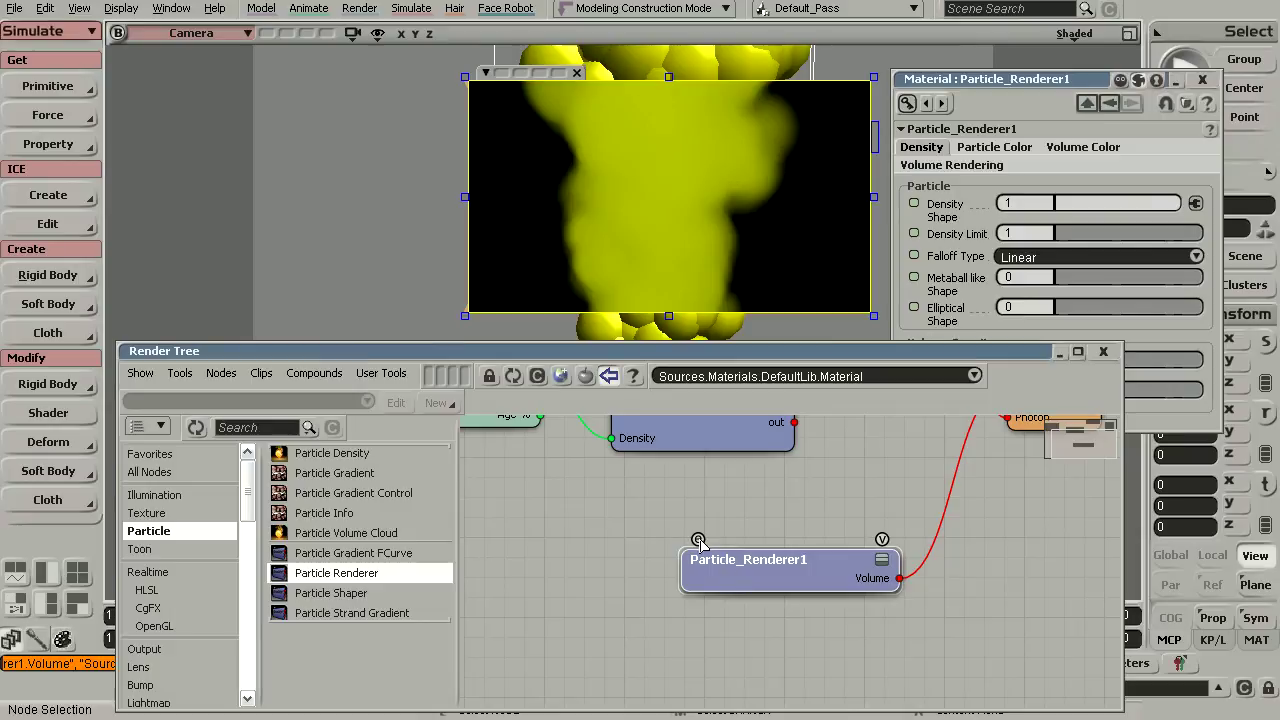
left_click(699, 540)
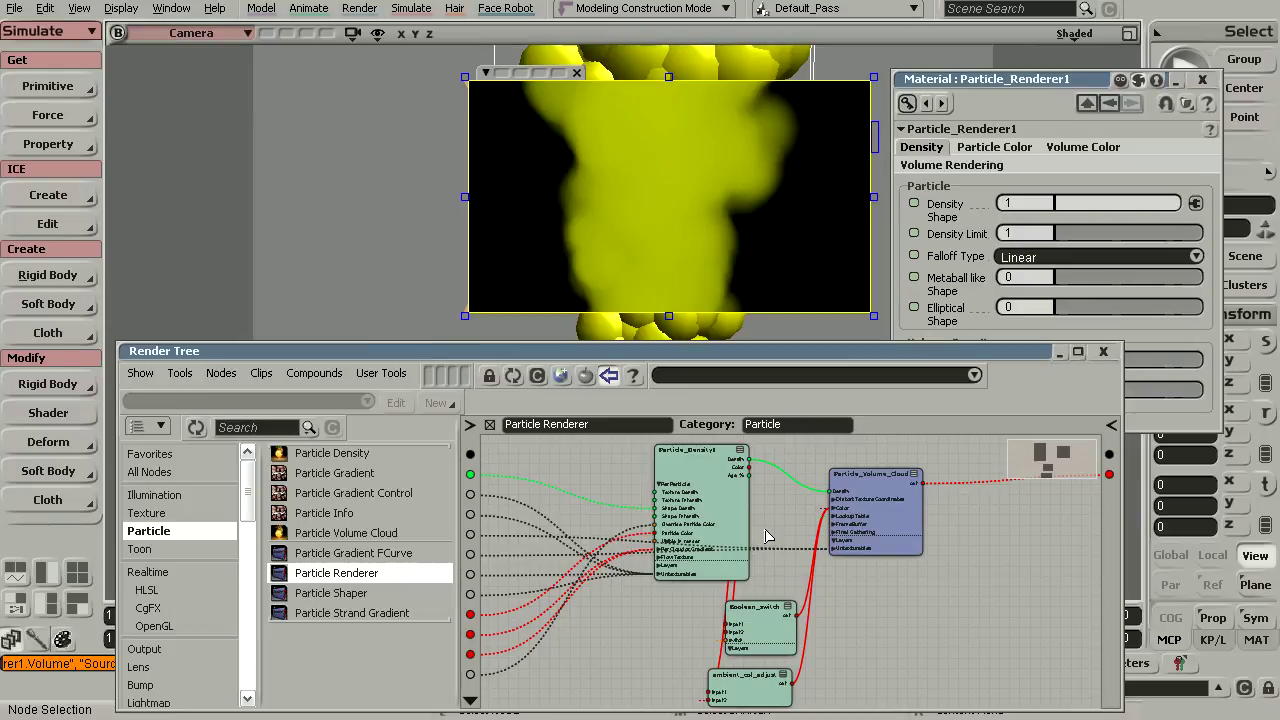
Inspect the inner Particle_Volume_Cloud node's Color, Shading, Marching, Lookup Table and Density settings
key("s")
left_click_drag(762, 514, 756, 542)
right_click_drag(756, 542, 1065, 651)
left_click_drag(994, 597, 1011, 627)
right_click_drag(897, 574, 919, 582)
left_click_drag(926, 532, 913, 529)
double_click(913, 529)
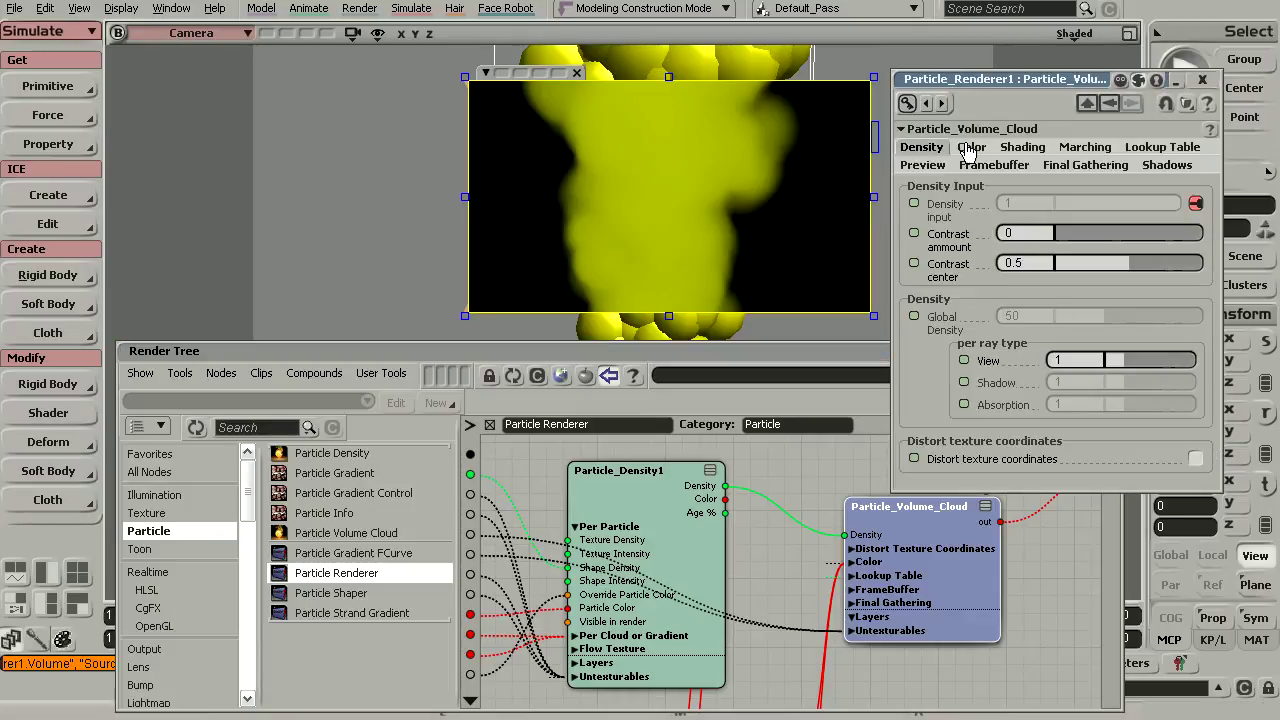
left_click(968, 150)
left_click(1022, 150)
left_click(1085, 150)
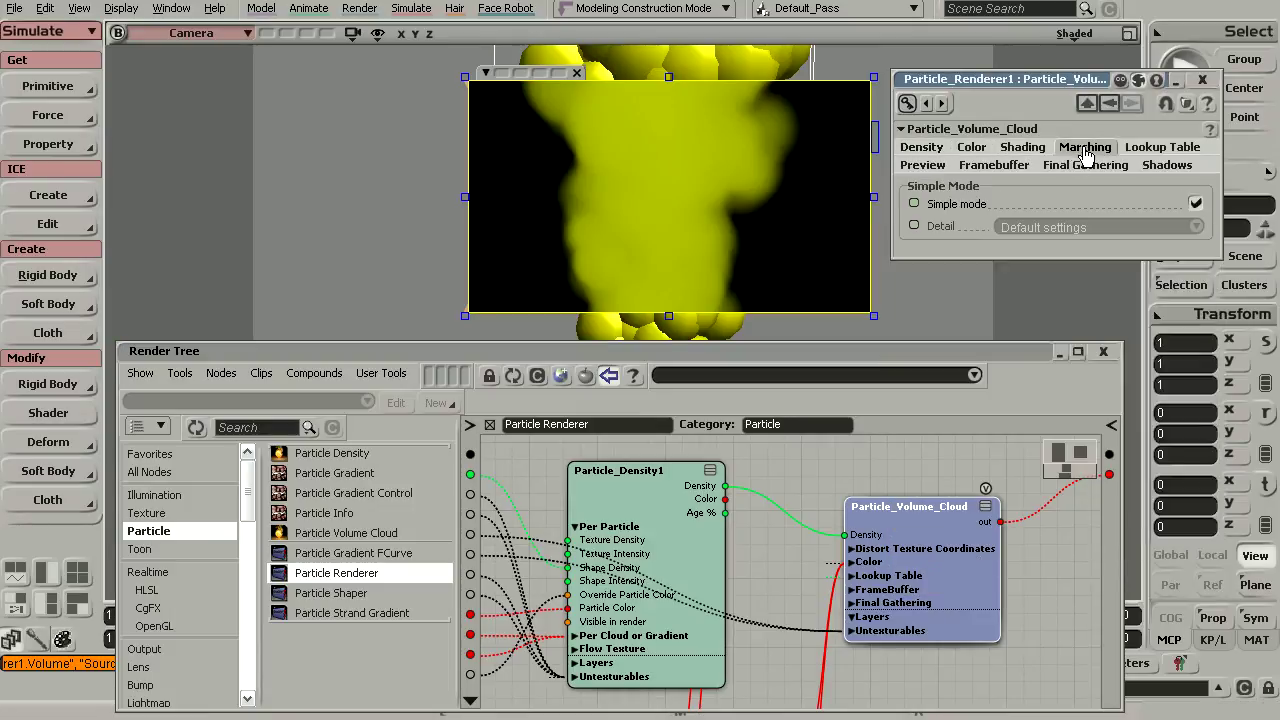
left_click(1163, 148)
left_click(926, 149)
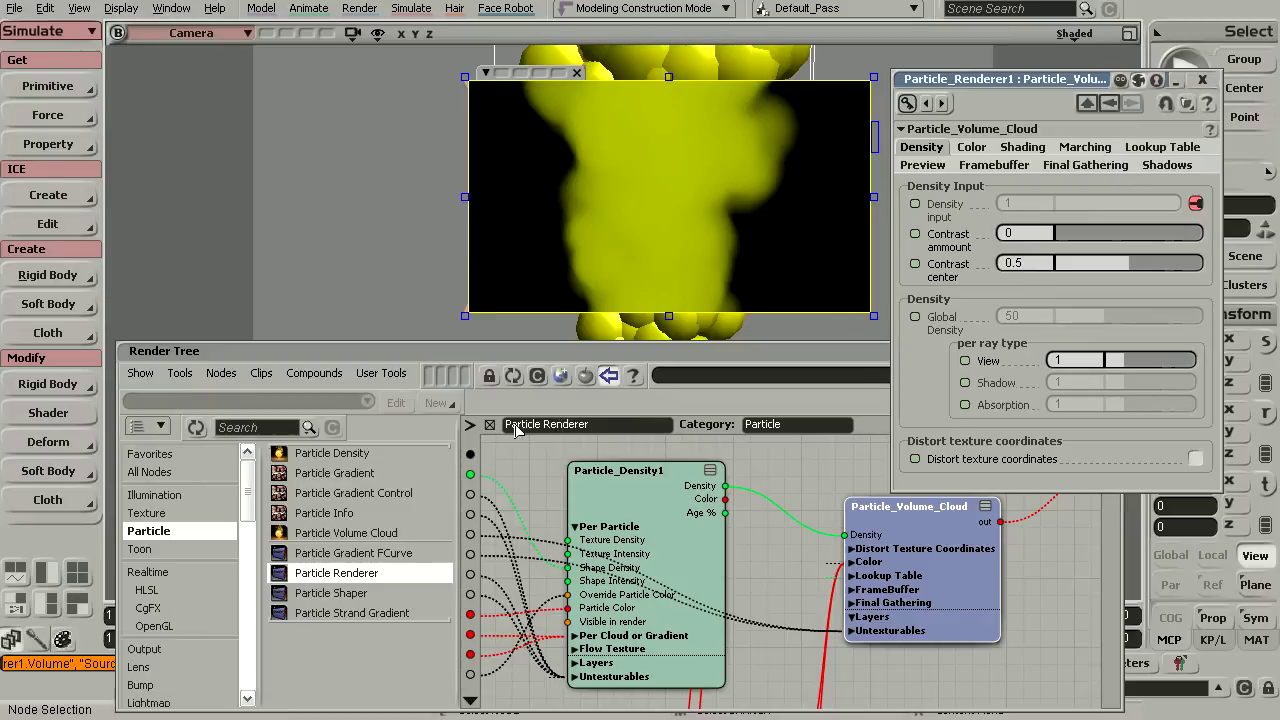
Leave the Particle Renderer compound and display Particle_Renderer1's own properties
left_click(491, 425)
left_click(826, 660)
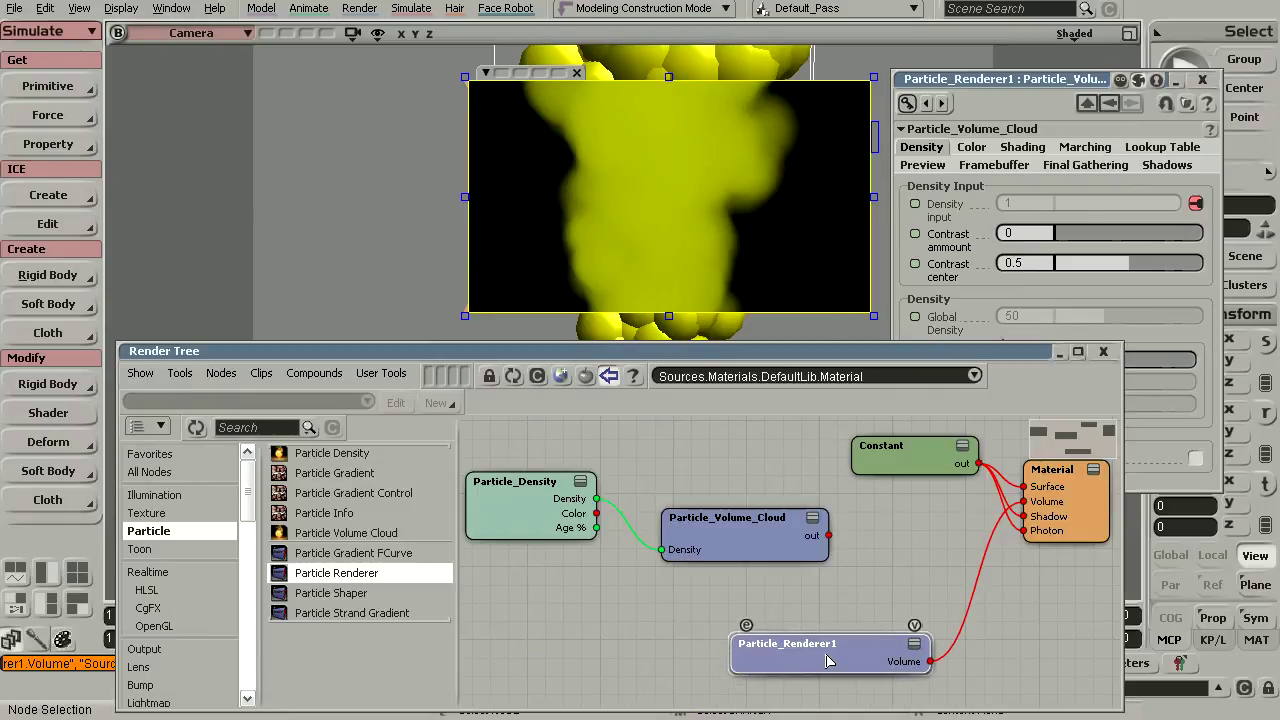
double_click(826, 660)
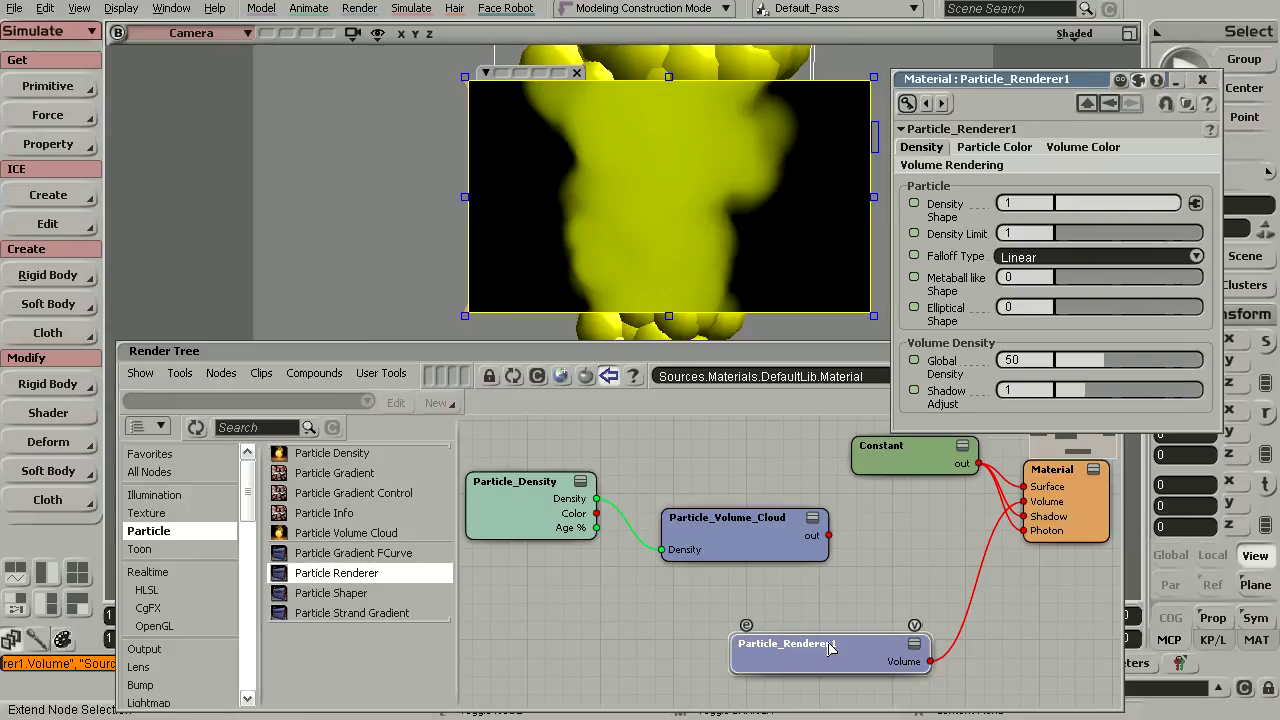
Nudge the Particle_Volume_Cloud, Particle_Density and Particle_Renderer1 nodes so they sit clearly apart in the Render Tree
left_click(841, 571)
key("s")
left_click_drag(838, 571, 880, 566)
left_click(785, 540)
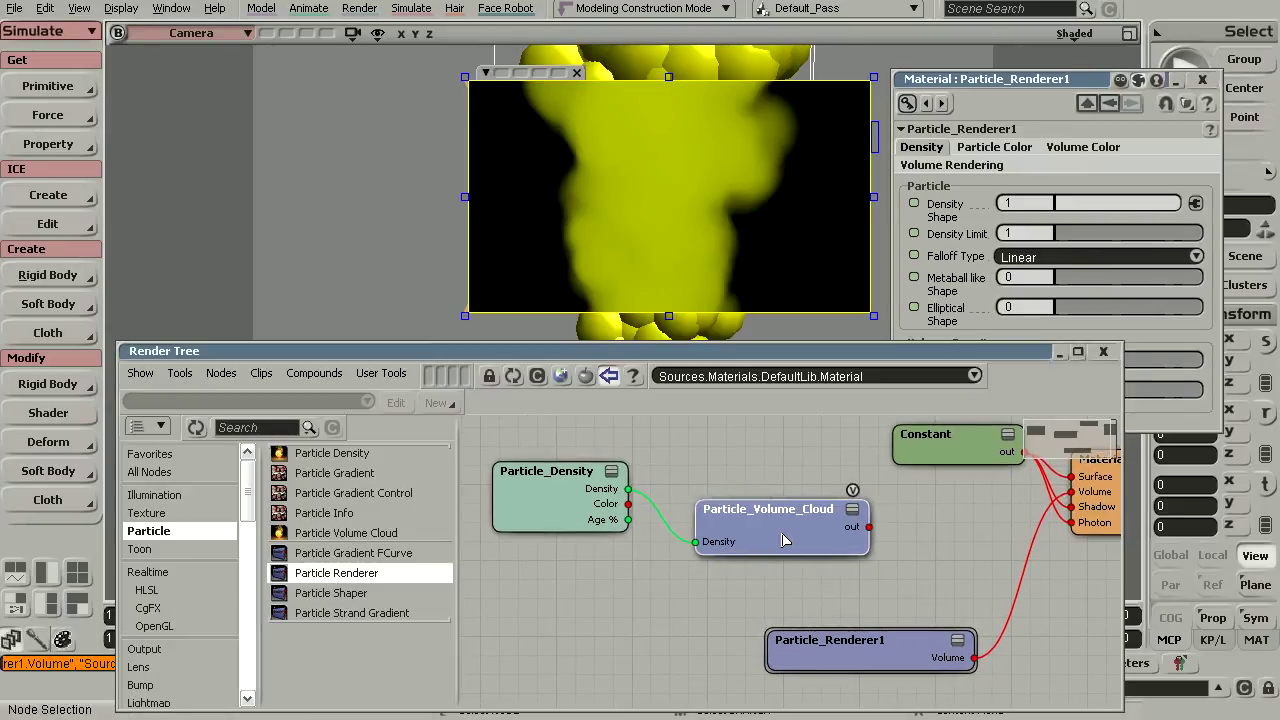
left_click_drag(783, 540, 796, 540)
left_click_drag(556, 509, 558, 505)
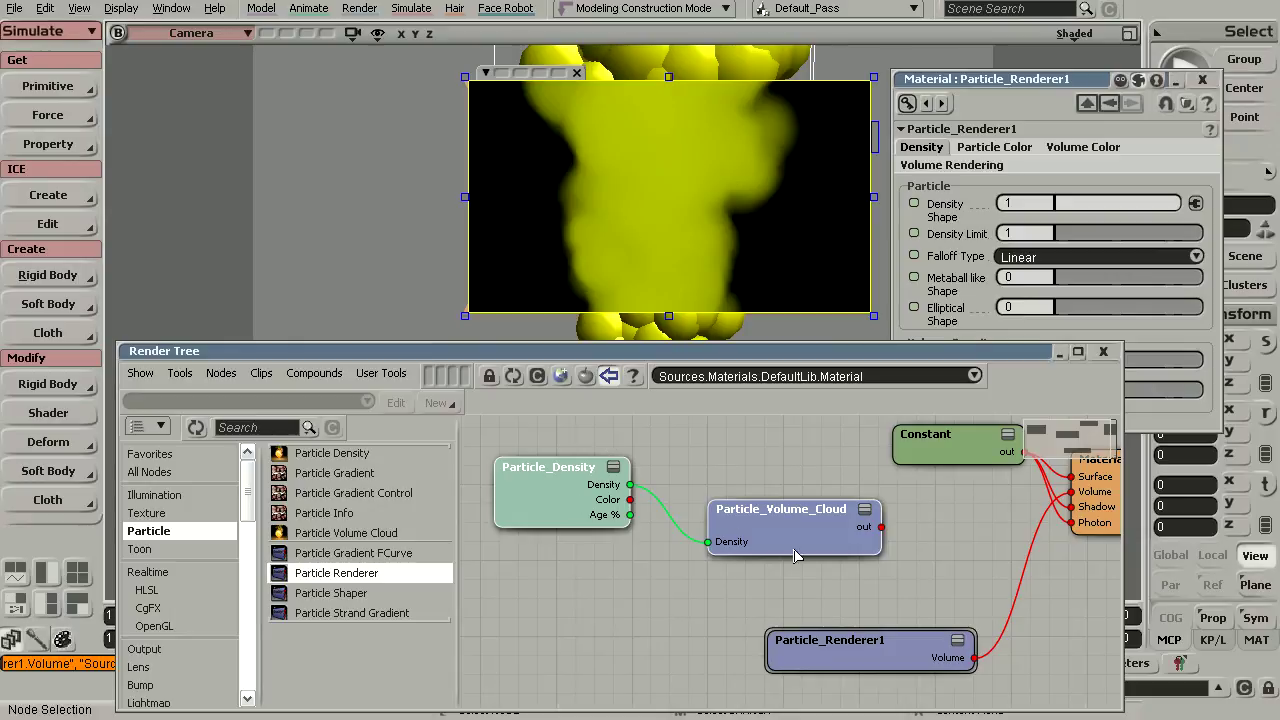
left_click_drag(844, 662, 845, 665)
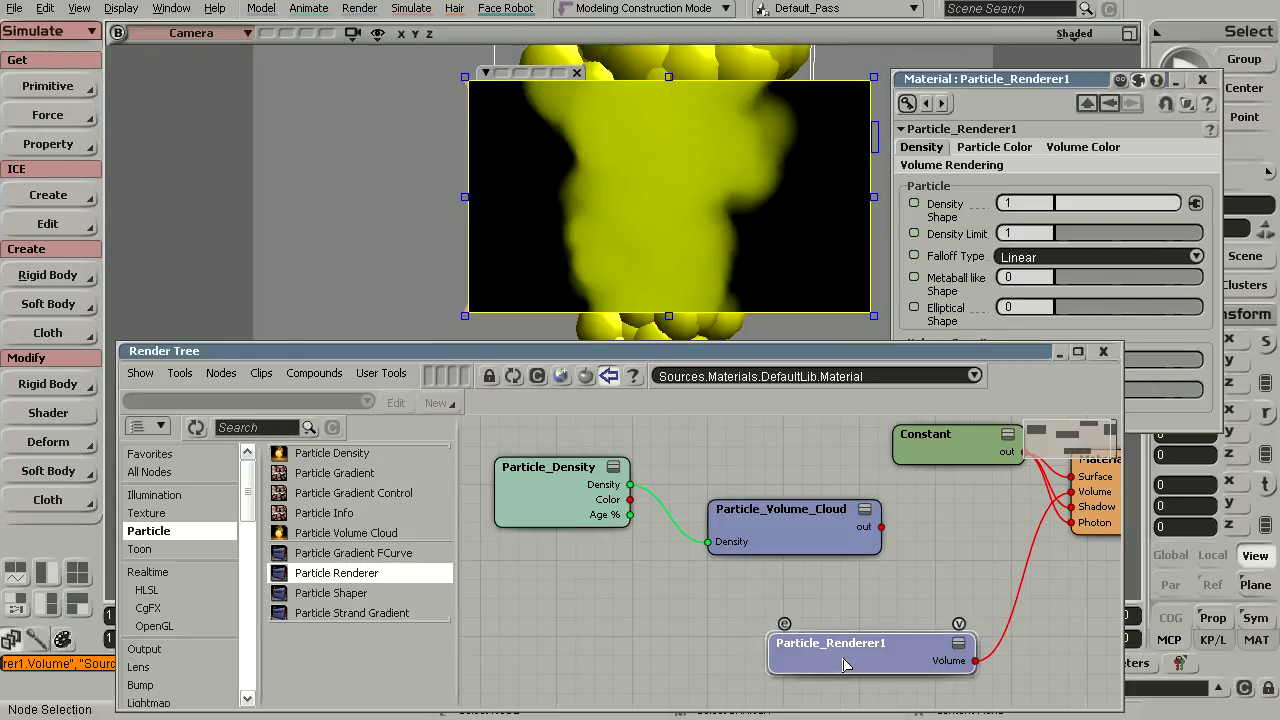